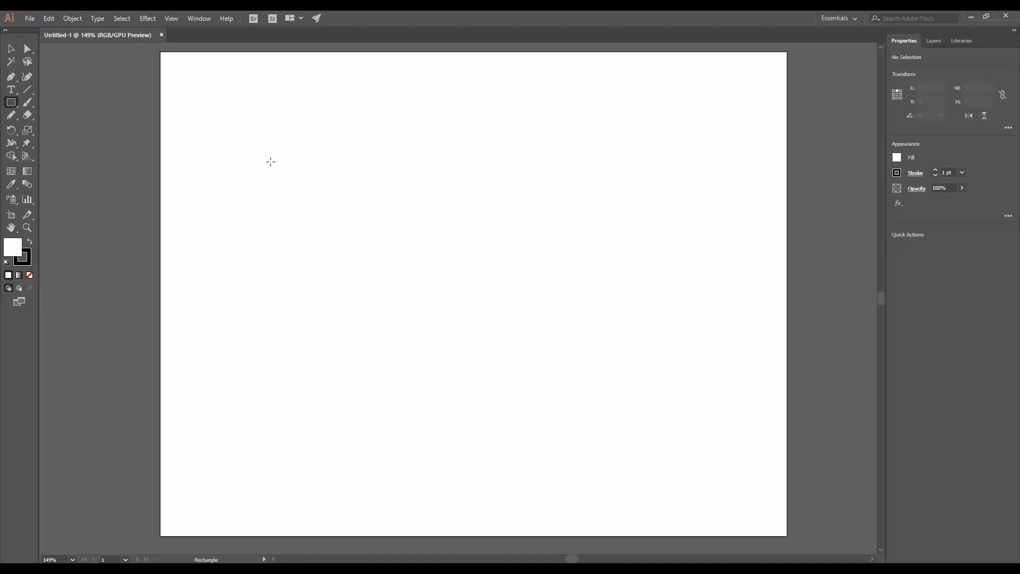
- Draw a rectangle 2.5 in wide and 3.5 in high for the box's main panel
{"action": "left_click", "coordinate": [283, 158]}
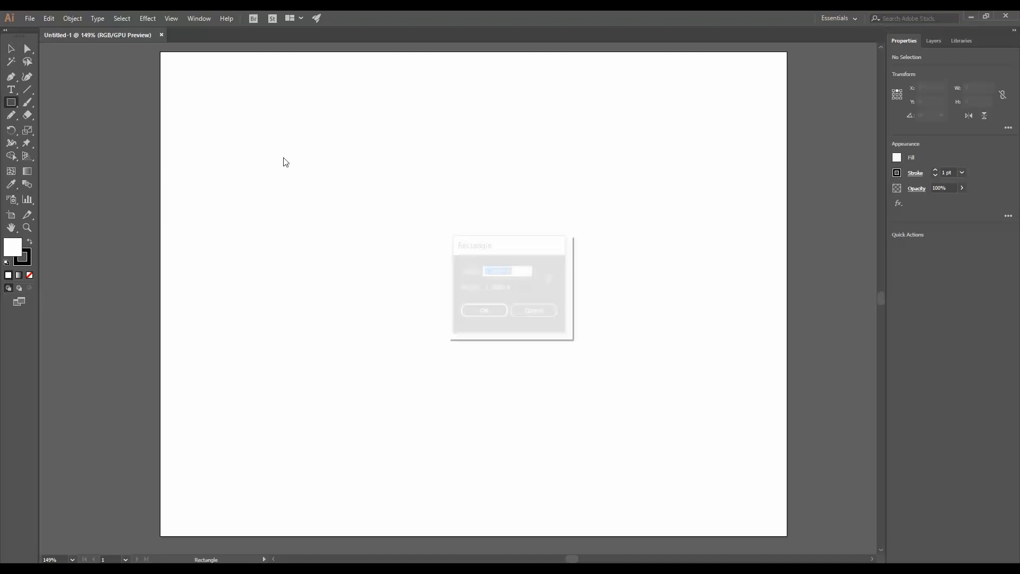
{"action": "type", "text": "2.5"}
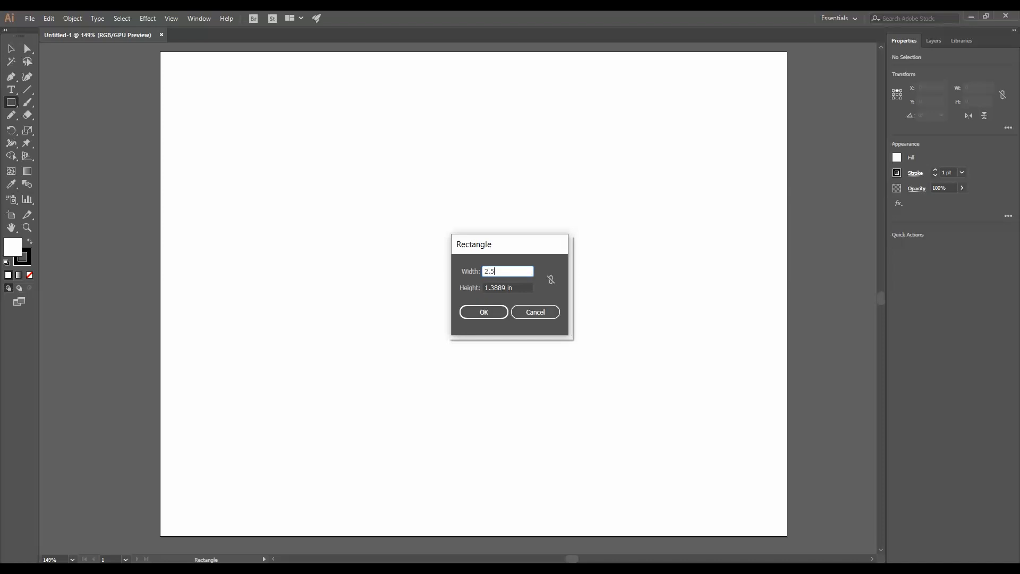
{"action": "key", "text": "Tab"}
{"action": "type", "text": "3."}
{"action": "key", "text": "Return"}
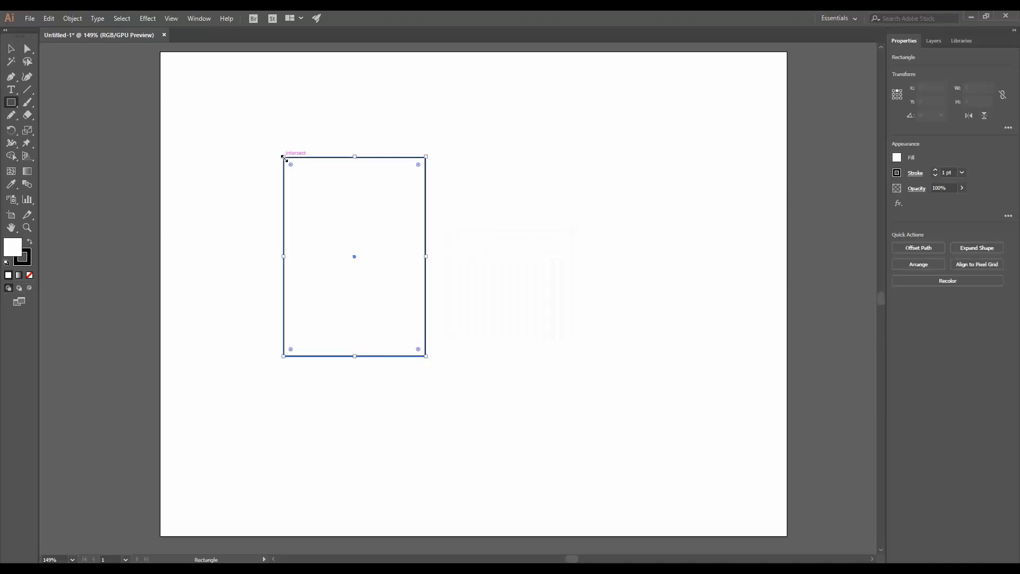
- Duplicate the panel to the right, leaving a gap between the two
{"action": "left_click", "coordinate": [11, 48]}
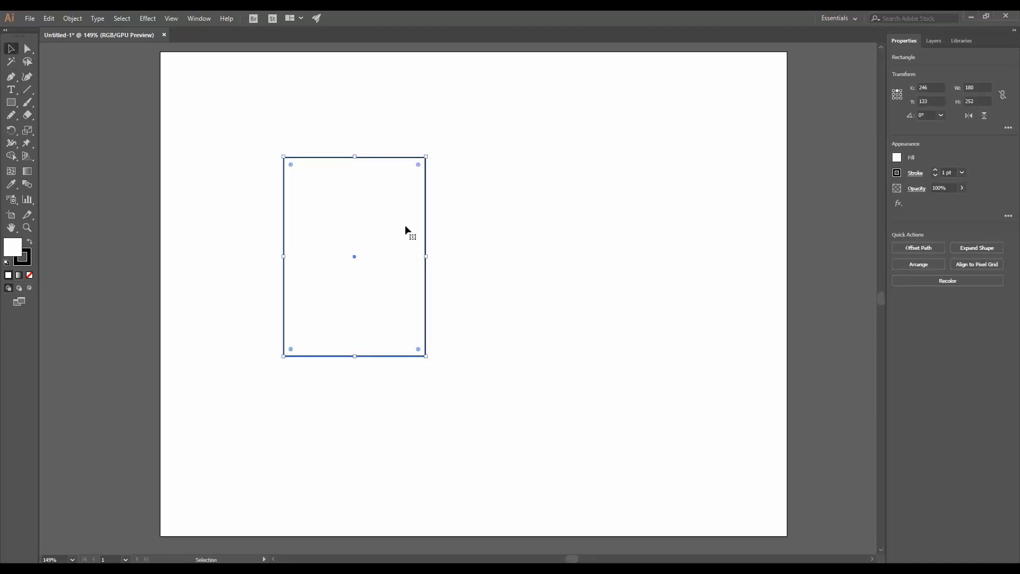
{"action": "left_click_drag", "start_coordinate": [427, 227], "coordinate": [634, 245], "text": "alt"}
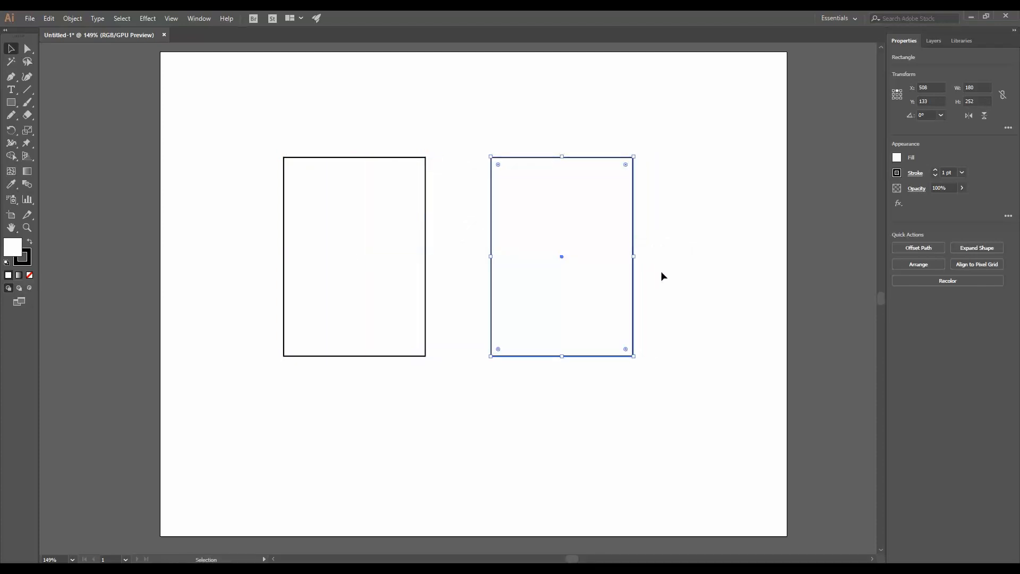
{"action": "left_click", "coordinate": [470, 323]}
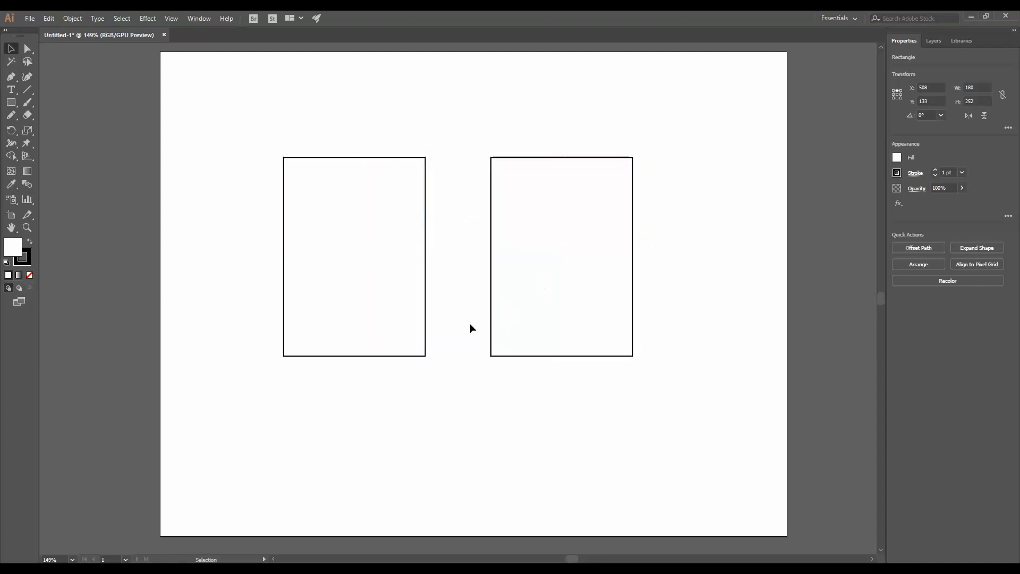
- Copy the panel to the left, set its width to 1.25 in, and snap it against the first panel
{"action": "left_click_drag", "start_coordinate": [427, 316], "coordinate": [274, 326], "text": "alt"}
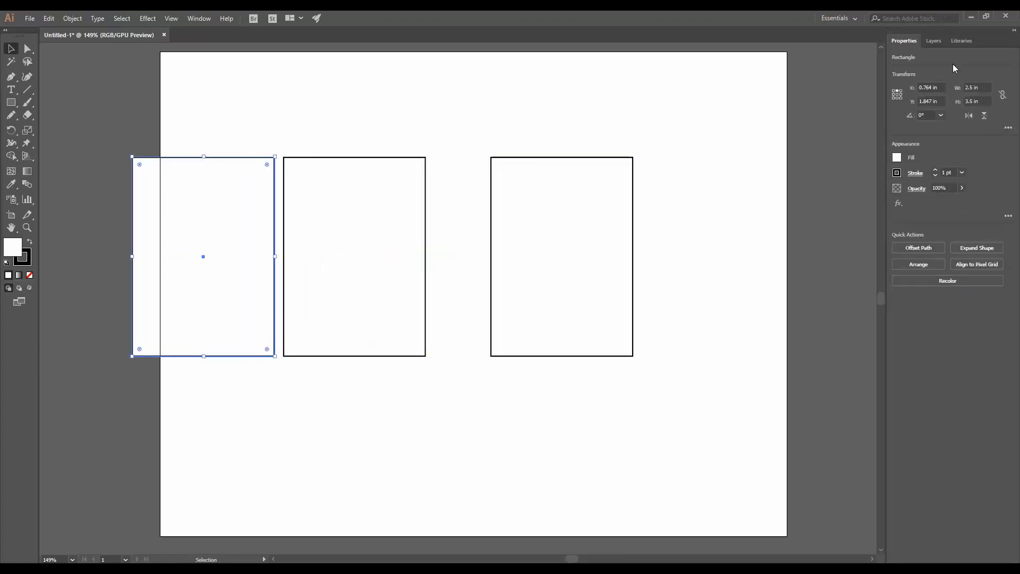
{"action": "left_click", "coordinate": [980, 88]}
{"action": "type", "text": "1.25"}
{"action": "key", "text": "Return"}
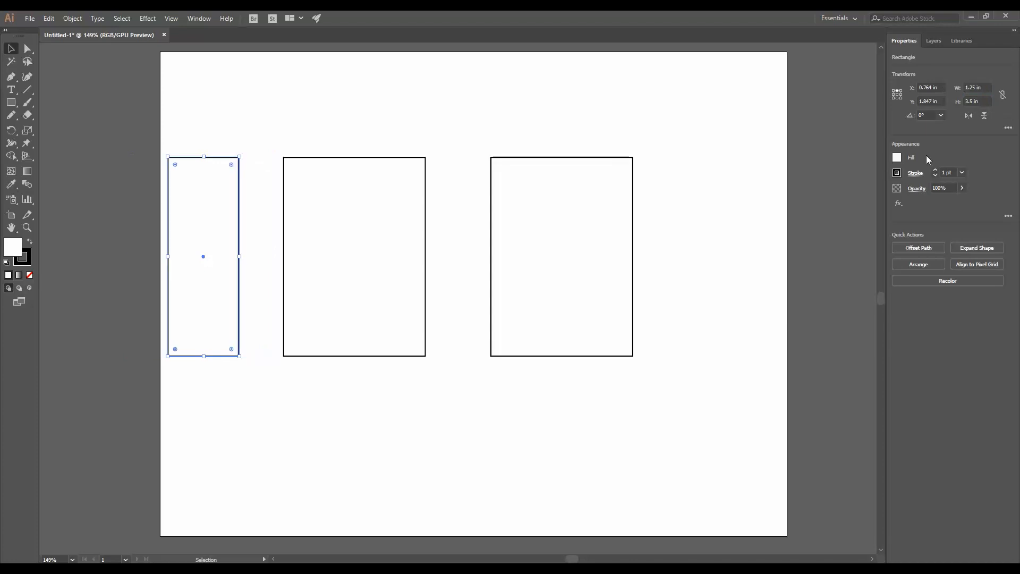
{"action": "left_click_drag", "start_coordinate": [237, 218], "coordinate": [283, 216]}
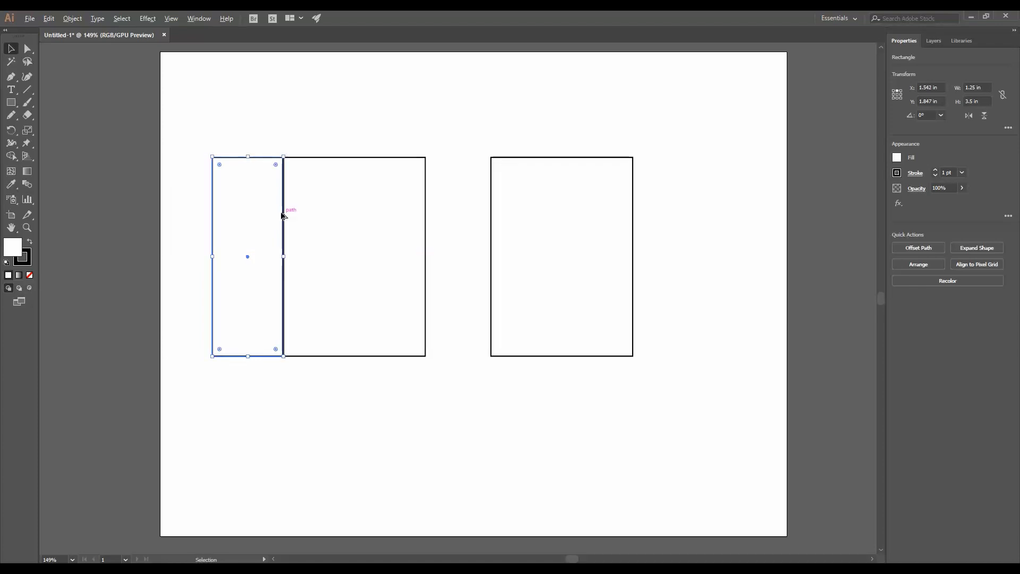
- Copy the narrow side panel between the two large panels and snap the second large panel against it
{"action": "left_click_drag", "start_coordinate": [264, 161], "coordinate": [477, 168]}
{"action": "left_click_drag", "start_coordinate": [634, 284], "coordinate": [643, 285]}
{"action": "left_click", "coordinate": [699, 301]}
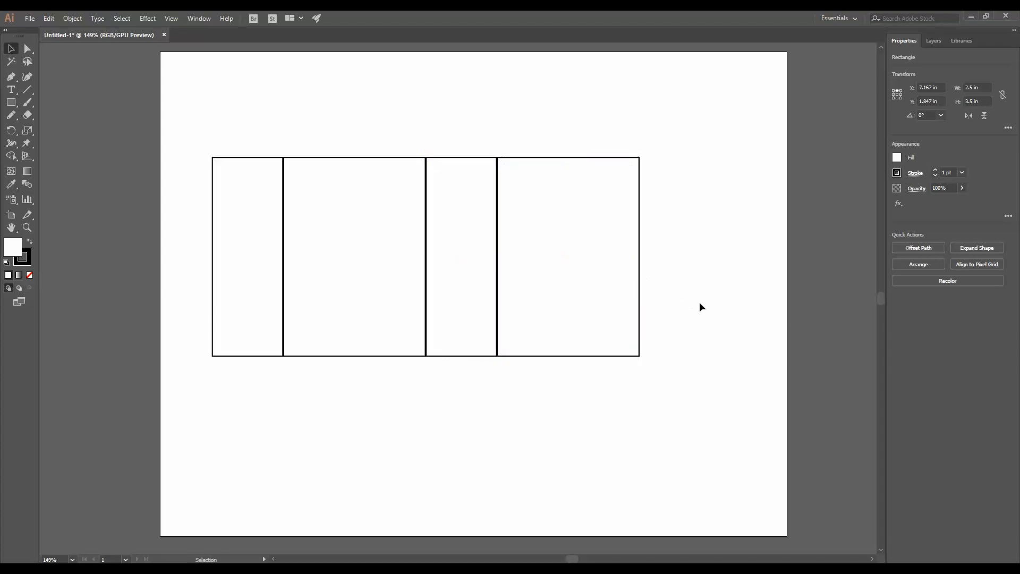
- Draw a rectangle 2.5 in wide and 1.25 in high as the top flap above the main panel
{"action": "left_click_drag", "start_coordinate": [724, 389], "coordinate": [191, 236]}
{"action": "left_click", "coordinate": [474, 373]}
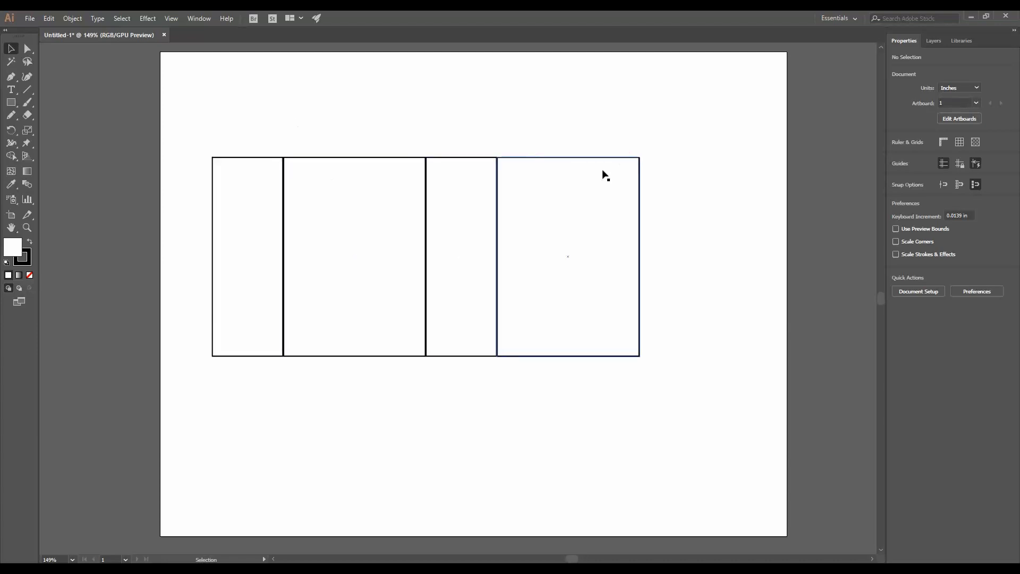
{"action": "left_click", "coordinate": [10, 102]}
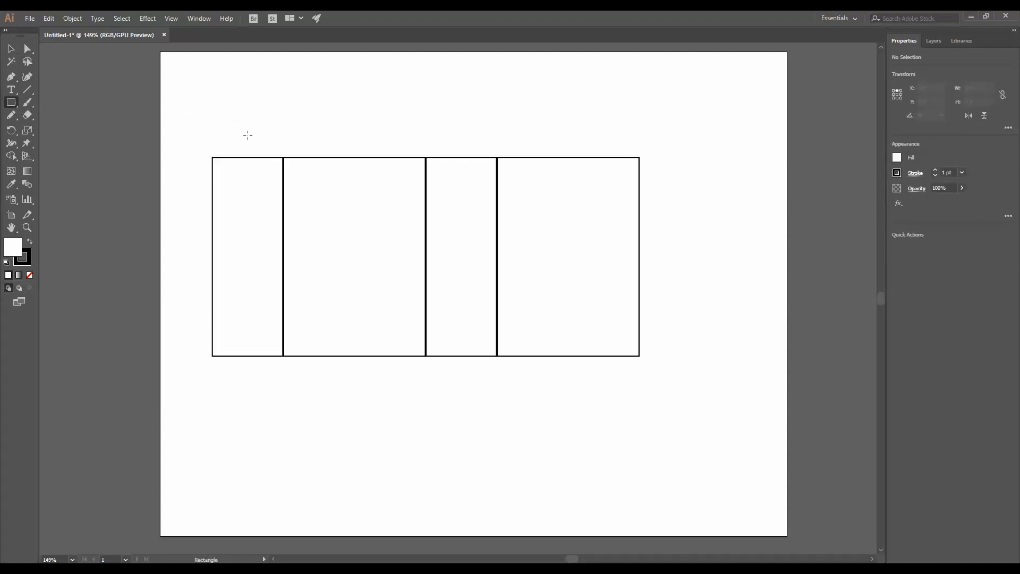
{"action": "left_click", "coordinate": [279, 111]}
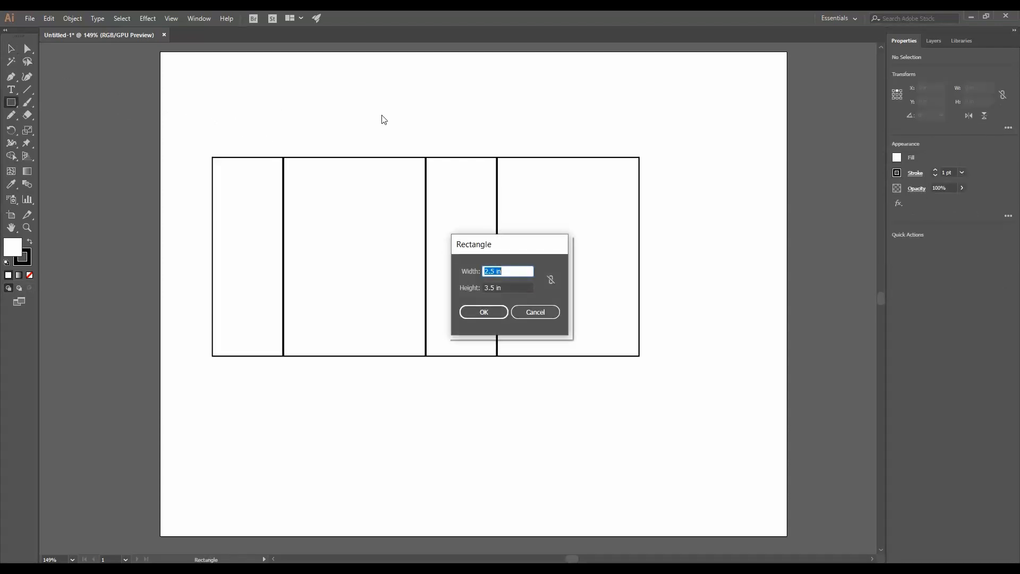
{"action": "key", "text": "Tab"}
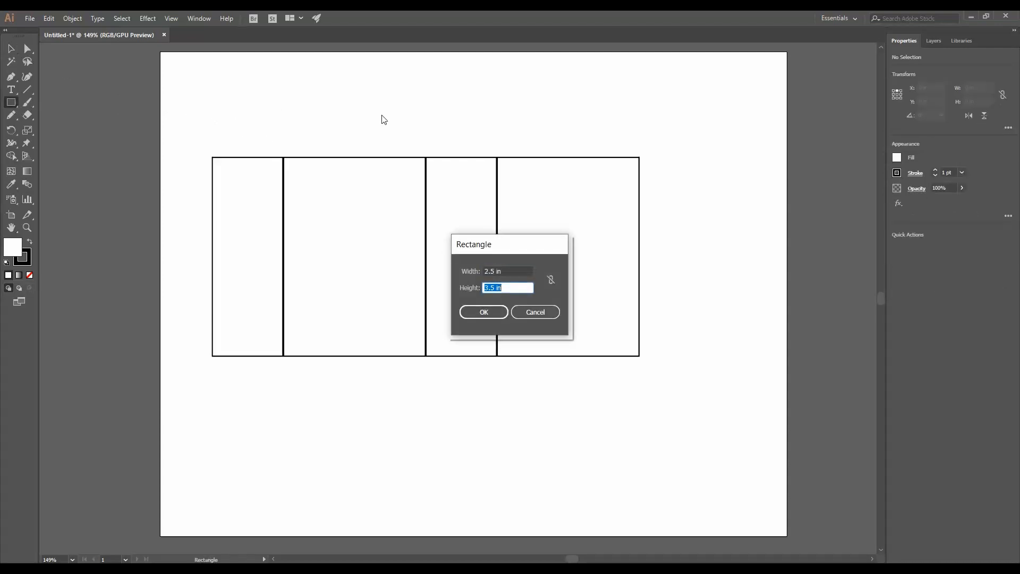
{"action": "type", "text": "1.25"}
{"action": "key", "text": "Return"}
- Copy the top flap to below the main panel
{"action": "key", "text": "v"}
{"action": "left_click_drag", "start_coordinate": [378, 110], "coordinate": [385, 356]}
{"action": "left_click", "coordinate": [544, 409]}
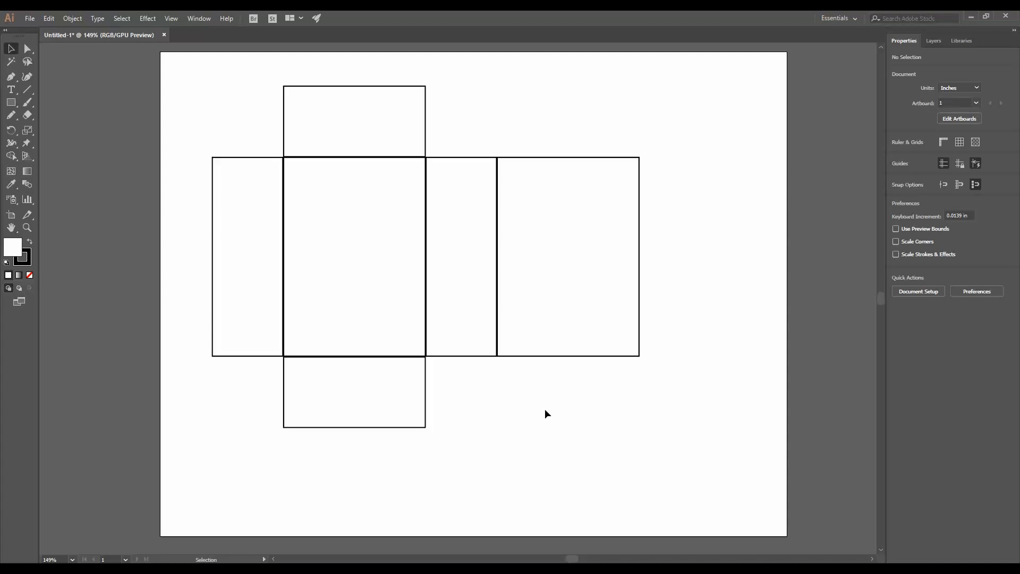
- Copy a side panel to the right end of the strip and narrow it to 0.625 in
{"action": "left_click", "coordinate": [472, 359]}
{"action": "left_click_drag", "start_coordinate": [472, 356], "coordinate": [685, 362]}
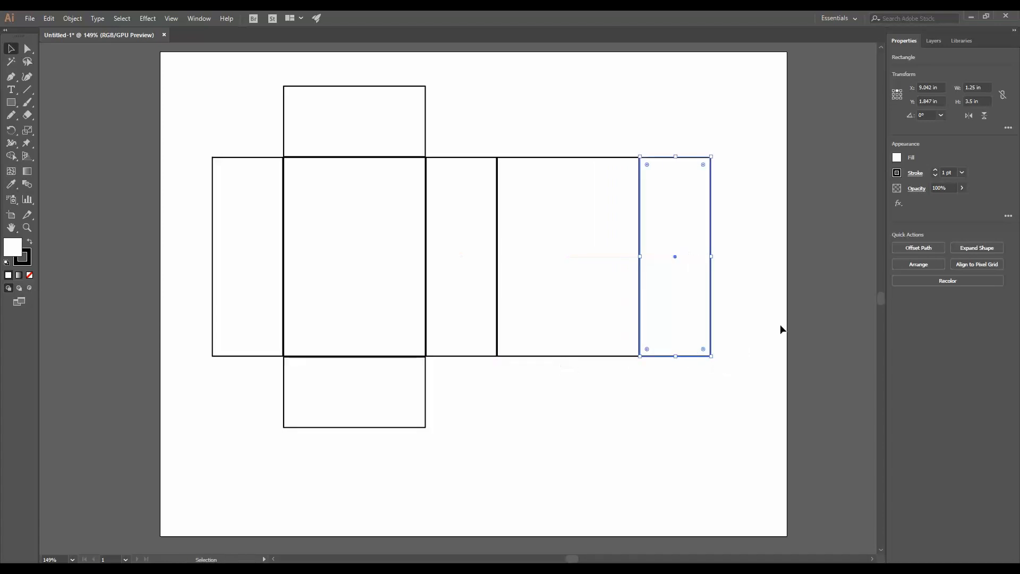
{"action": "left_click", "coordinate": [781, 323]}
{"action": "left_click", "coordinate": [708, 291]}
{"action": "left_click_drag", "start_coordinate": [711, 256], "coordinate": [675, 259]}
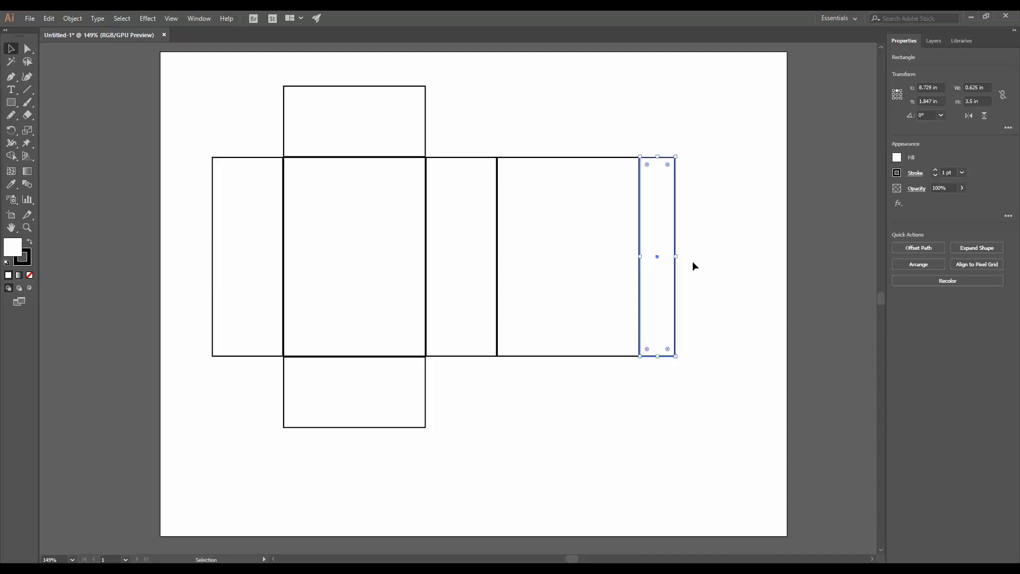
{"action": "left_click", "coordinate": [700, 254]}
- Taper the narrow end tab by moving its outer top and bottom corners inward
{"action": "key", "text": "a"}
{"action": "left_click", "coordinate": [675, 157]}
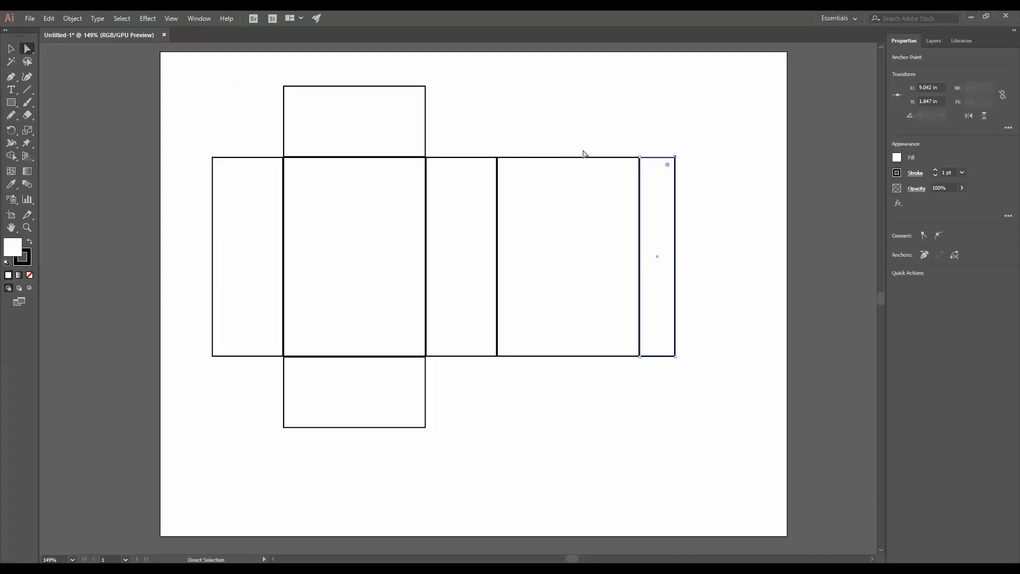
{"action": "left_click_drag", "start_coordinate": [675, 157], "coordinate": [675, 168]}
{"action": "left_click_drag", "start_coordinate": [675, 357], "coordinate": [676, 348]}
{"action": "left_click", "coordinate": [767, 318]}
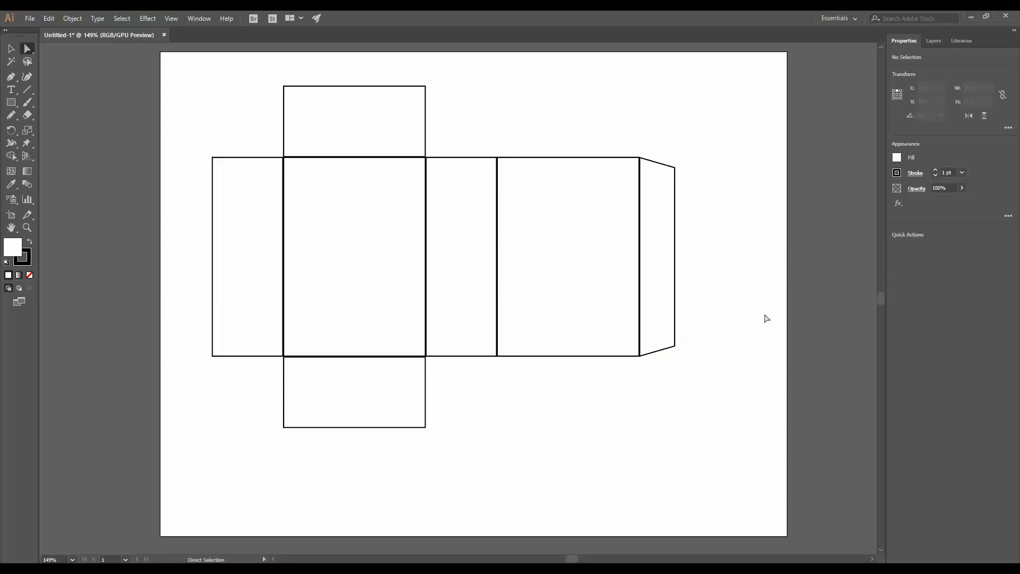
- Copy the left side panel below itself and shorten it to a small flap about 0.5 in high
{"action": "left_click", "coordinate": [11, 49]}
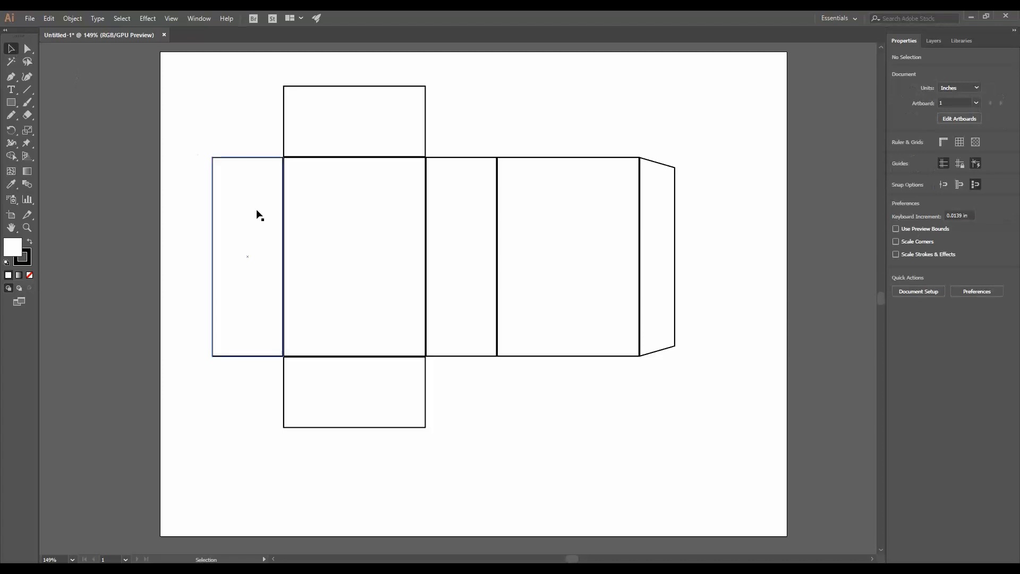
{"action": "left_click_drag", "start_coordinate": [263, 158], "coordinate": [264, 355]}
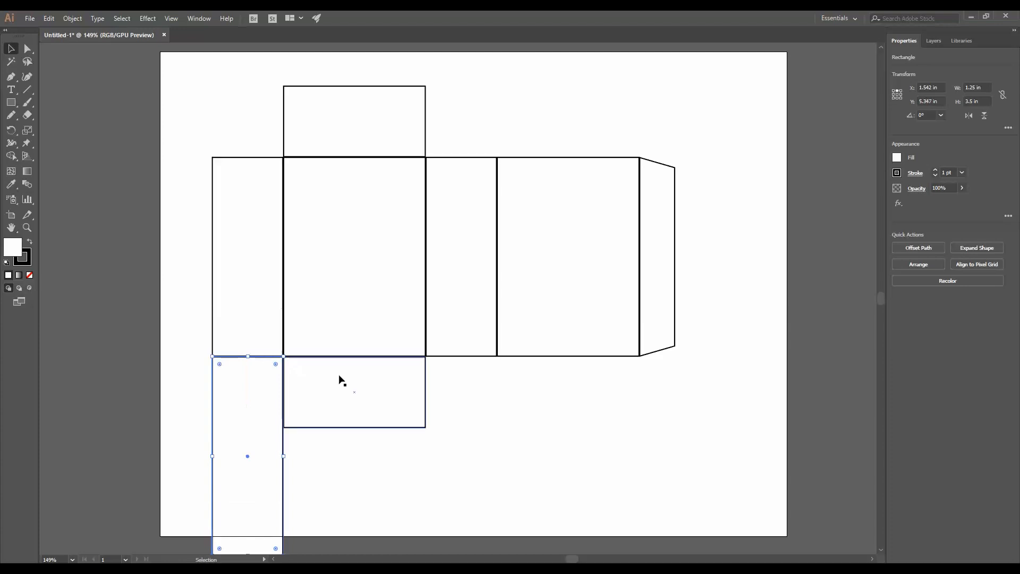
{"action": "scroll", "coordinate": [350, 361], "scroll_direction": "down", "scroll_amount": 4}
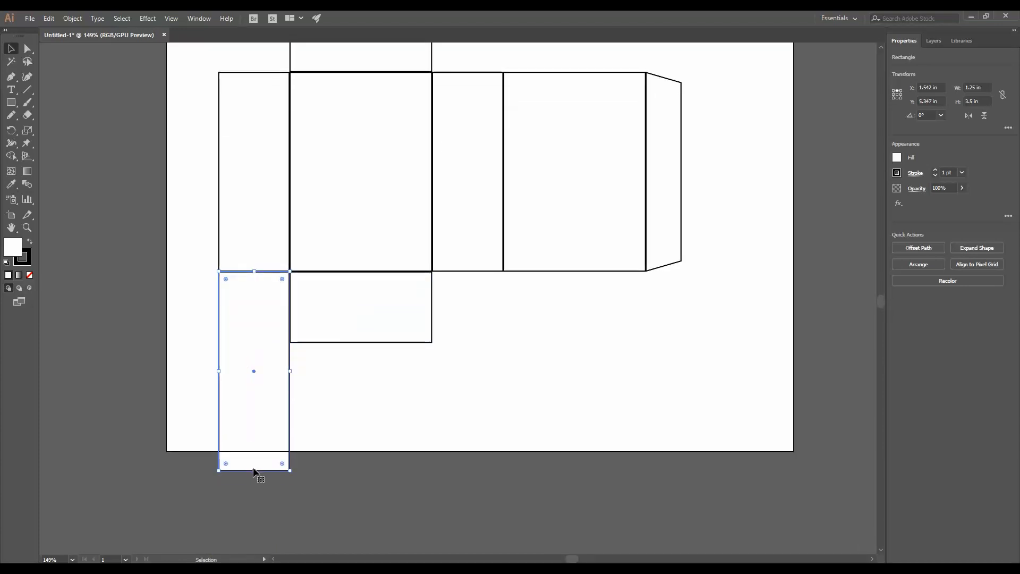
{"action": "left_click_drag", "start_coordinate": [256, 470], "coordinate": [279, 300]}
{"action": "left_click", "coordinate": [269, 322]}
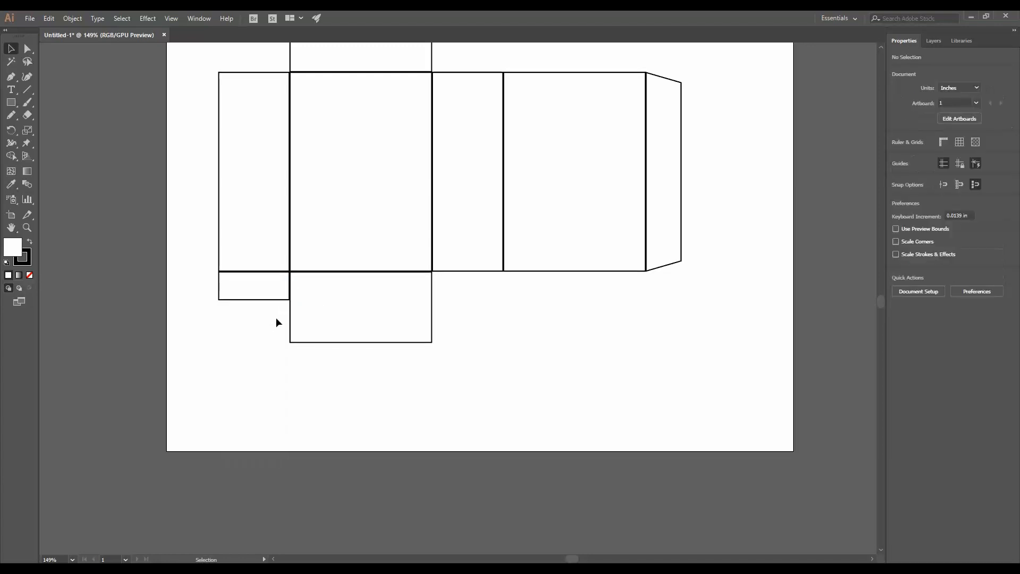
- Taper the small flap by moving its bottom corners inward
{"action": "key", "text": "a"}
{"action": "left_click_drag", "start_coordinate": [220, 299], "coordinate": [225, 300]}
{"action": "left_click_drag", "start_coordinate": [288, 302], "coordinate": [282, 301]}
{"action": "left_click", "coordinate": [271, 330]}
- Copy the tapered flap beneath the other side panel and the back panel
{"action": "key", "text": "v"}
{"action": "left_click_drag", "start_coordinate": [238, 303], "coordinate": [521, 304]}
{"action": "left_click", "coordinate": [600, 321]}
{"action": "key", "text": "a"}
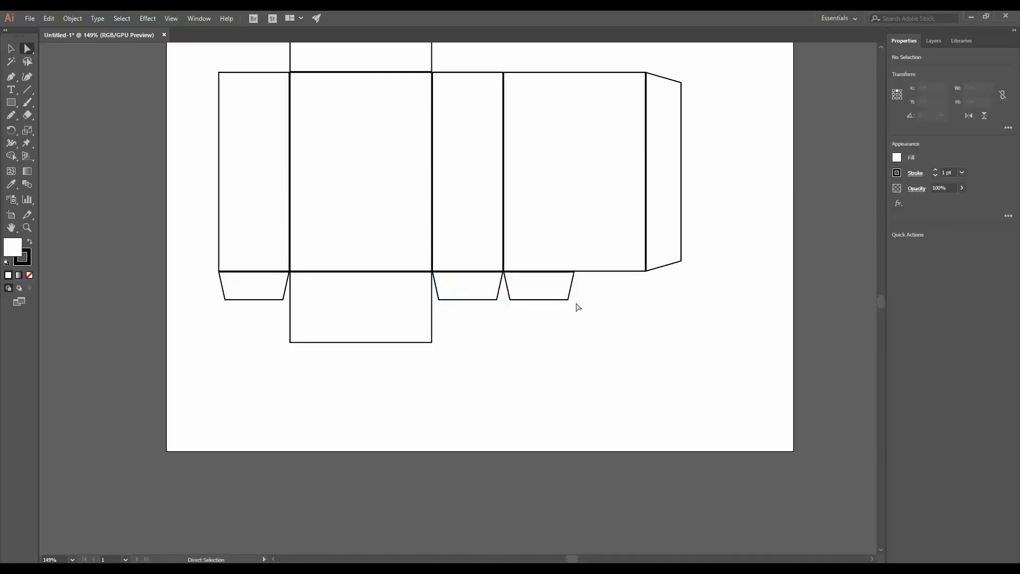
- Stretch the flap under the back panel so it spans the panel's full 2.5 in width
{"action": "left_click", "coordinate": [568, 299]}
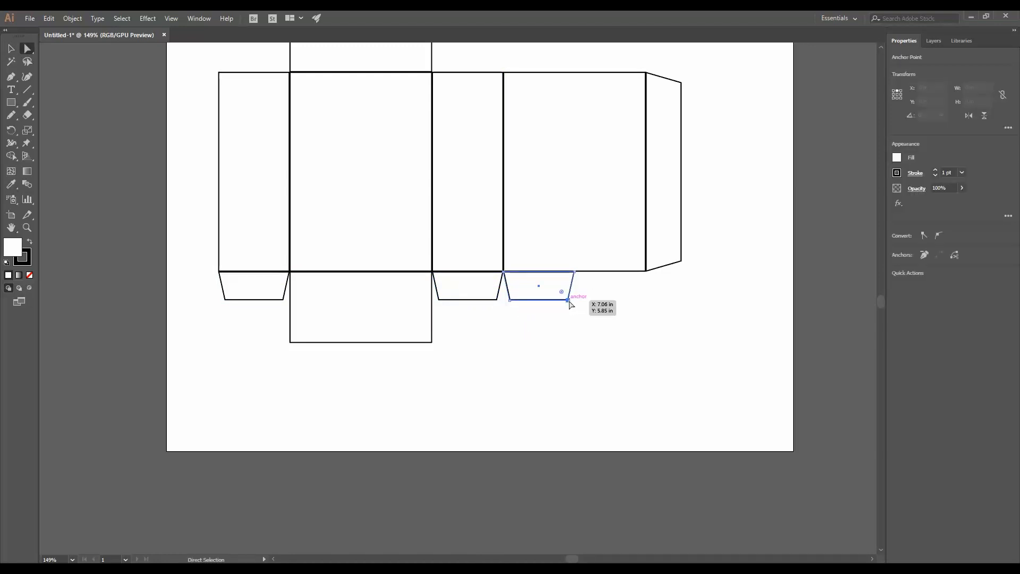
{"action": "left_click", "coordinate": [574, 272], "text": "shift"}
{"action": "left_click_drag", "start_coordinate": [568, 299], "coordinate": [641, 301]}
{"action": "left_click", "coordinate": [672, 321]}
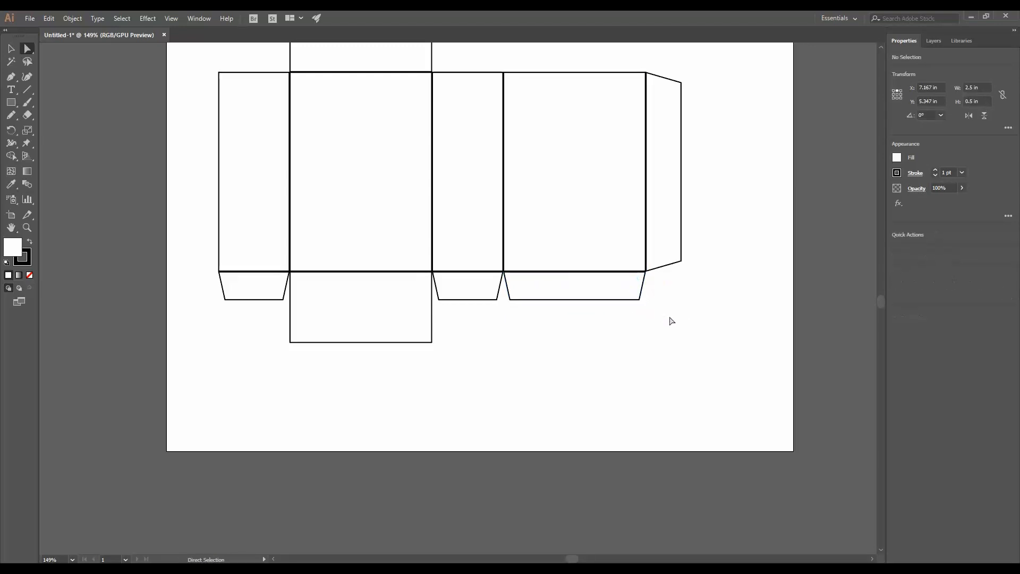
- Select the three bottom flaps and copy them upward
{"action": "left_click_drag", "start_coordinate": [554, 324], "coordinate": [414, 411]}
{"action": "key", "text": "v"}
{"action": "left_click", "coordinate": [208, 422], "text": "shift"}
{"action": "left_click_drag", "start_coordinate": [210, 425], "coordinate": [222, 277]}
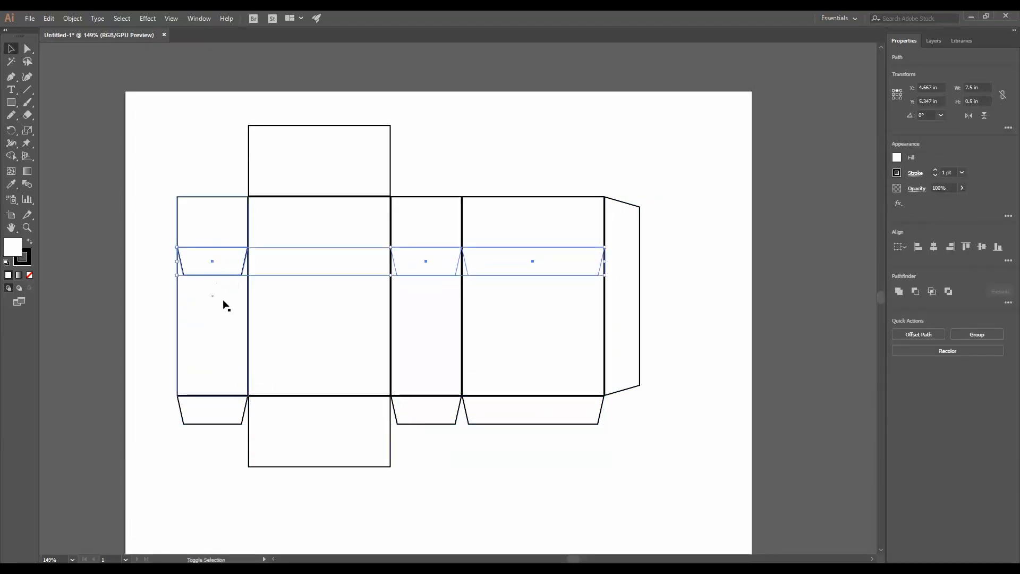
- Reflect the copied flaps across a horizontal axis with the Reflect tool
{"action": "left_click_drag", "start_coordinate": [9, 129], "coordinate": [32, 143]}
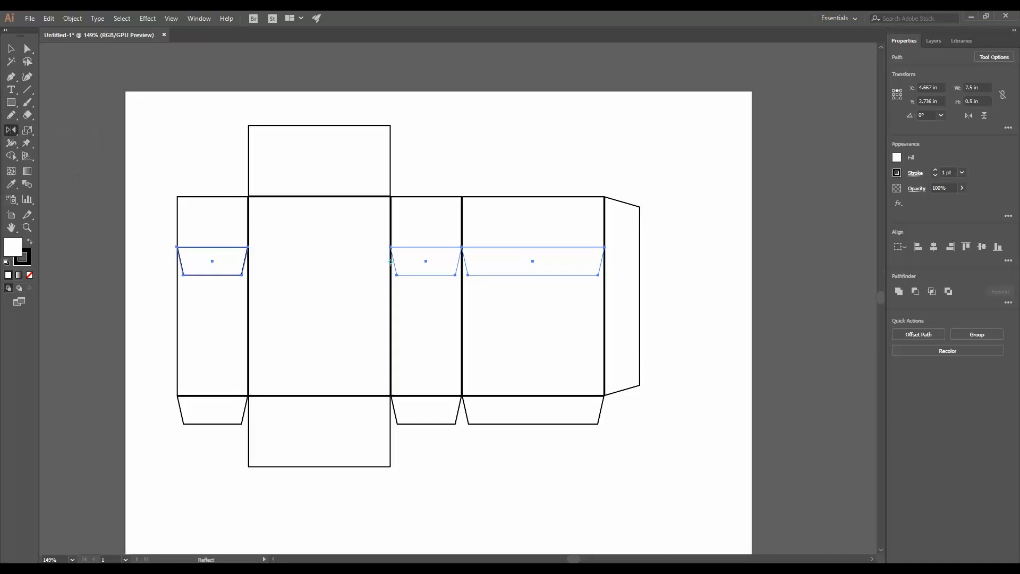
{"action": "left_click", "coordinate": [391, 261], "text": "alt"}
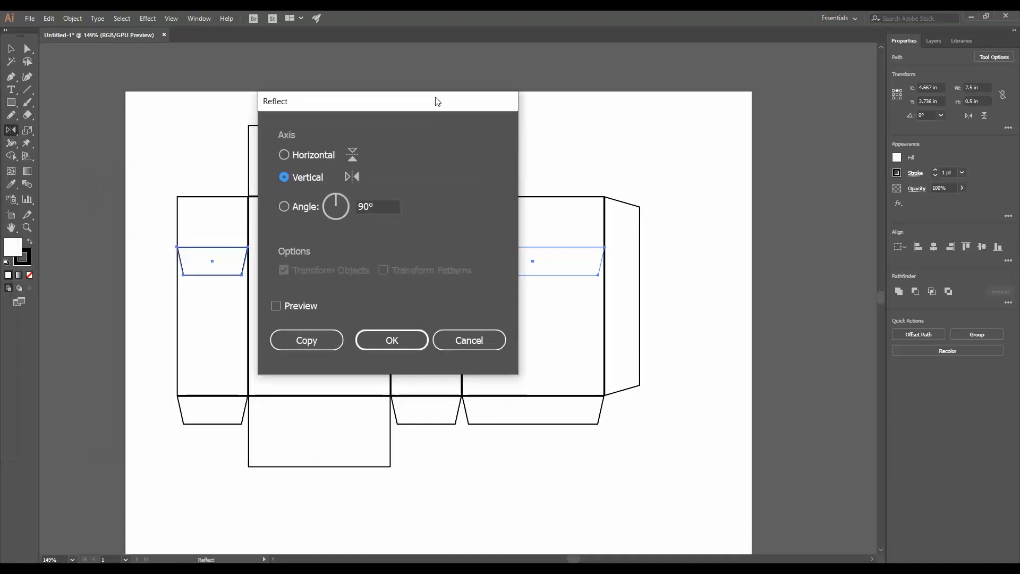
{"action": "left_click", "coordinate": [282, 224]}
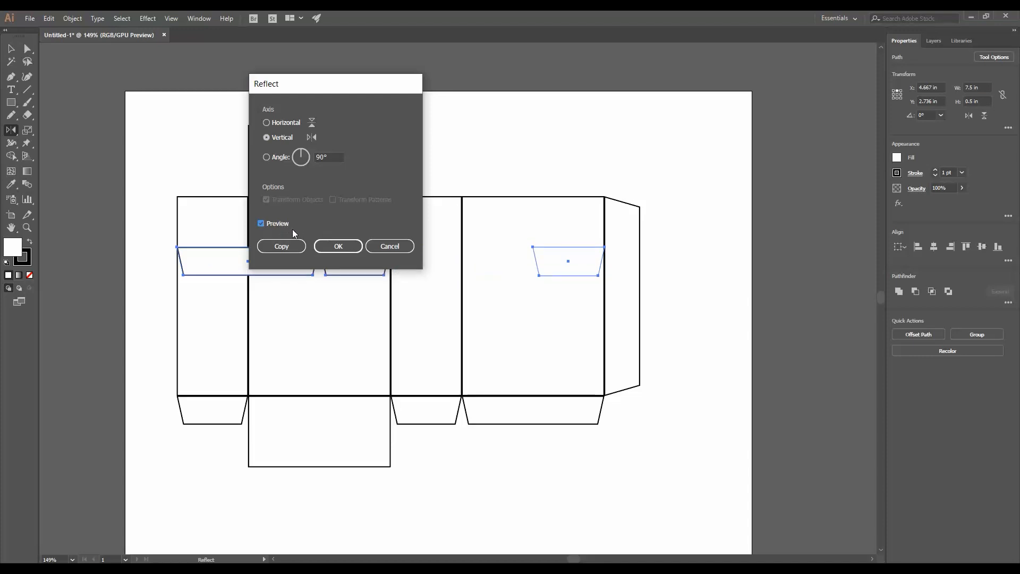
{"action": "left_click", "coordinate": [285, 126]}
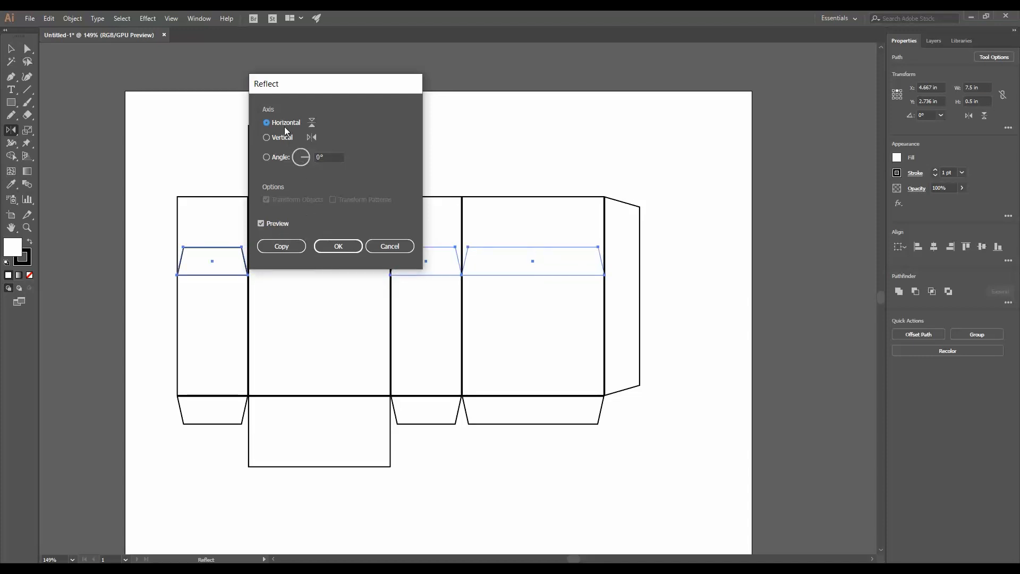
{"action": "left_click", "coordinate": [338, 246]}
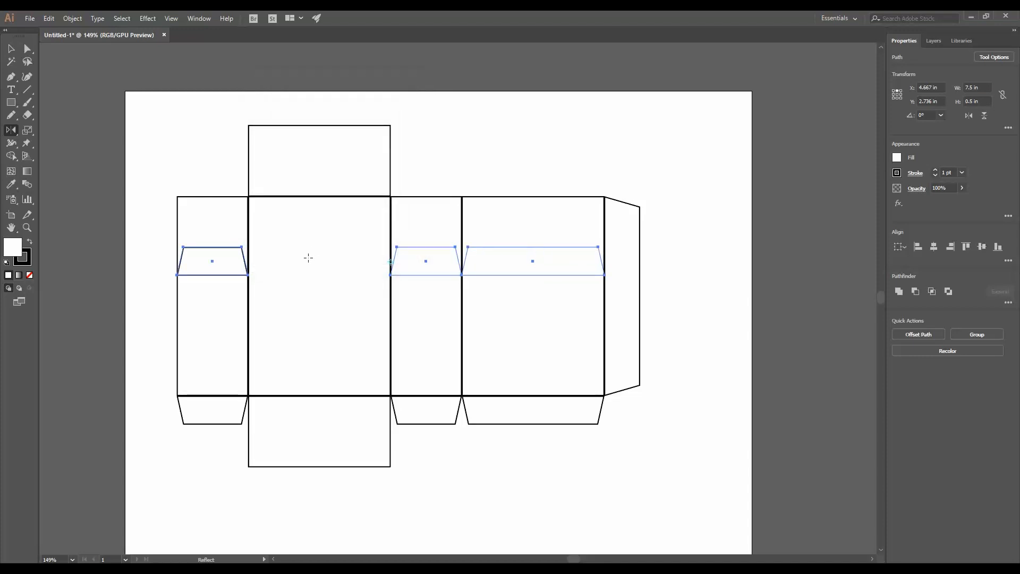
- Move the reflected flaps up so they sit along the top edge of the panels
{"action": "left_click_drag", "start_coordinate": [247, 274], "coordinate": [248, 196]}
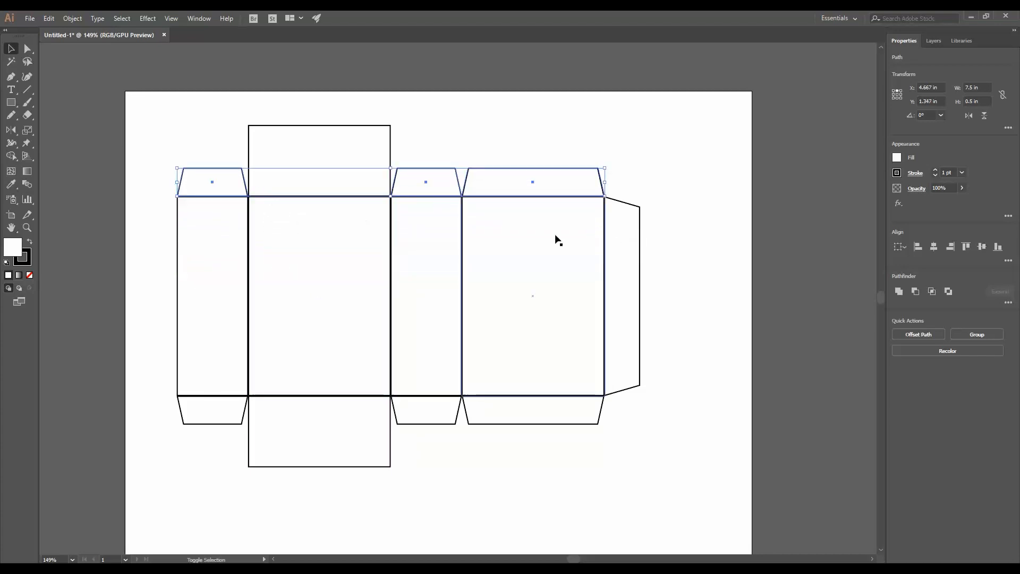
{"action": "left_click", "coordinate": [661, 207]}
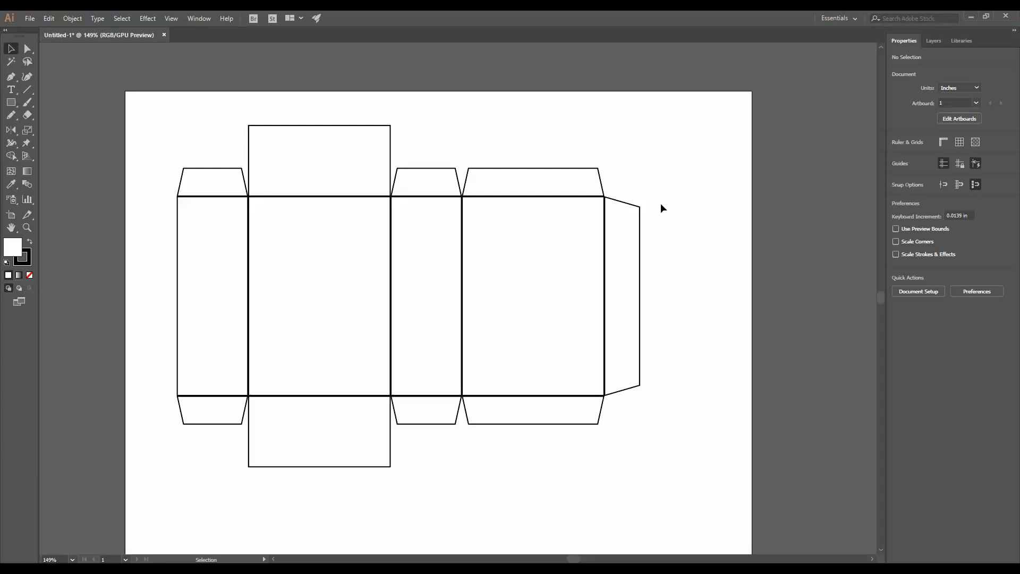
- Select the whole dieline and move it slightly toward the centre of the artboard
{"action": "key", "text": "ctrl+a"}
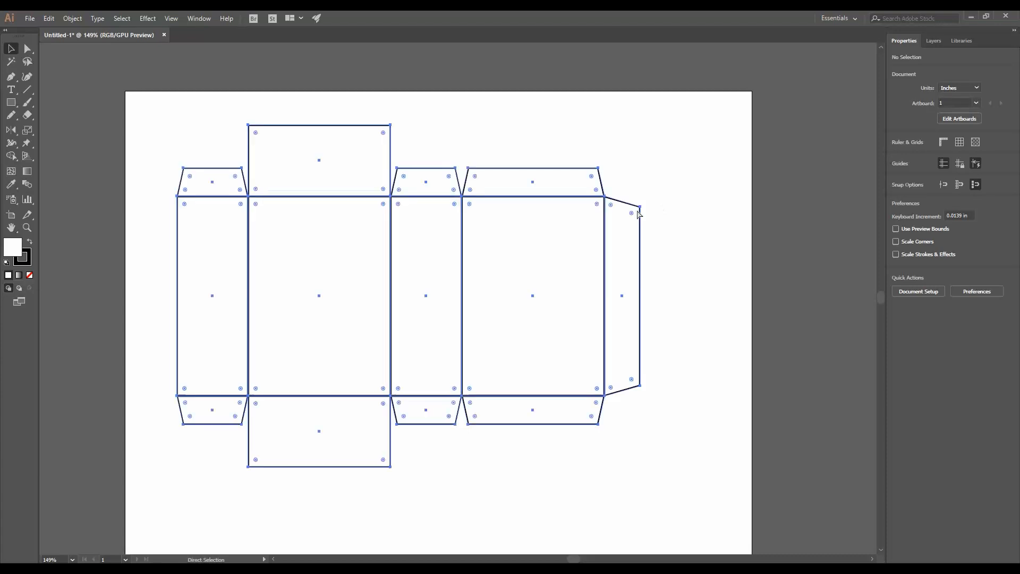
{"action": "left_click_drag", "start_coordinate": [464, 257], "coordinate": [499, 287]}
{"action": "left_click", "coordinate": [722, 254]}
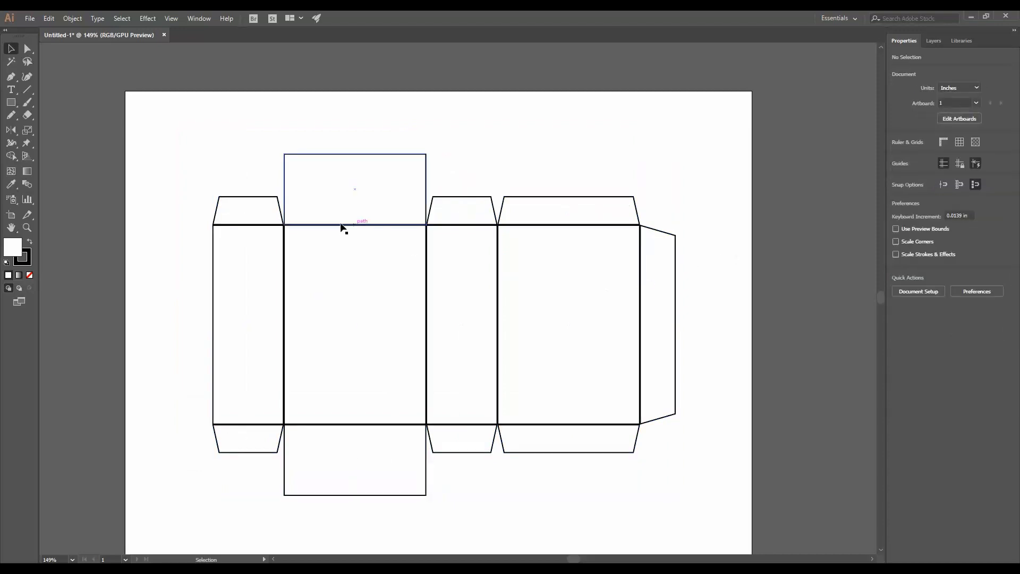
- Delete a duplicated top edge segment where a panel overlaps its top flap, using the Direct Selection tool
{"action": "key", "text": "z"}
{"action": "left_click", "coordinate": [289, 302]}
{"action": "left_click", "coordinate": [379, 368]}
{"action": "key", "text": "space"}
{"action": "left_click_drag", "start_coordinate": [547, 366], "coordinate": [280, 474]}
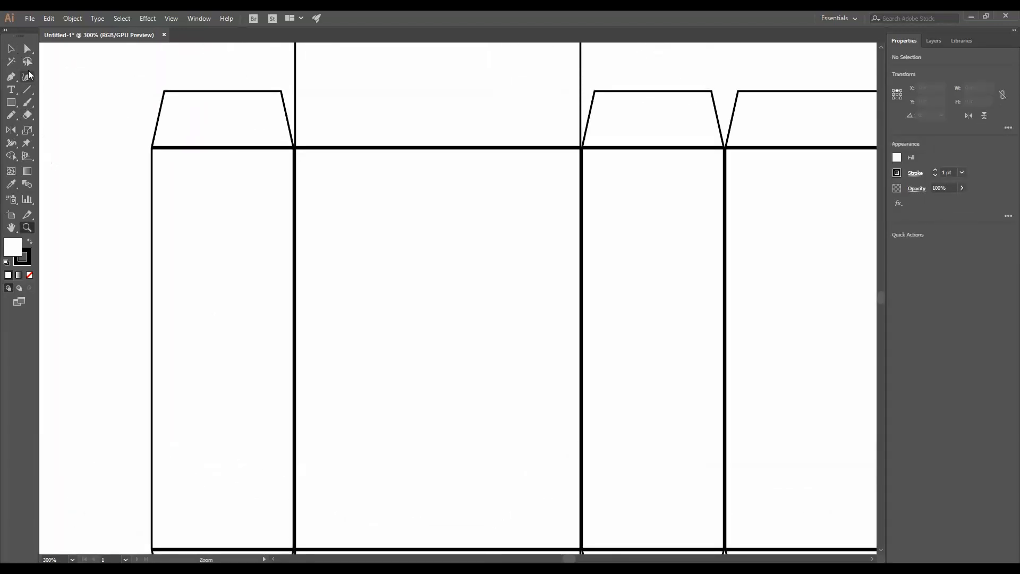
{"action": "left_click", "coordinate": [28, 48]}
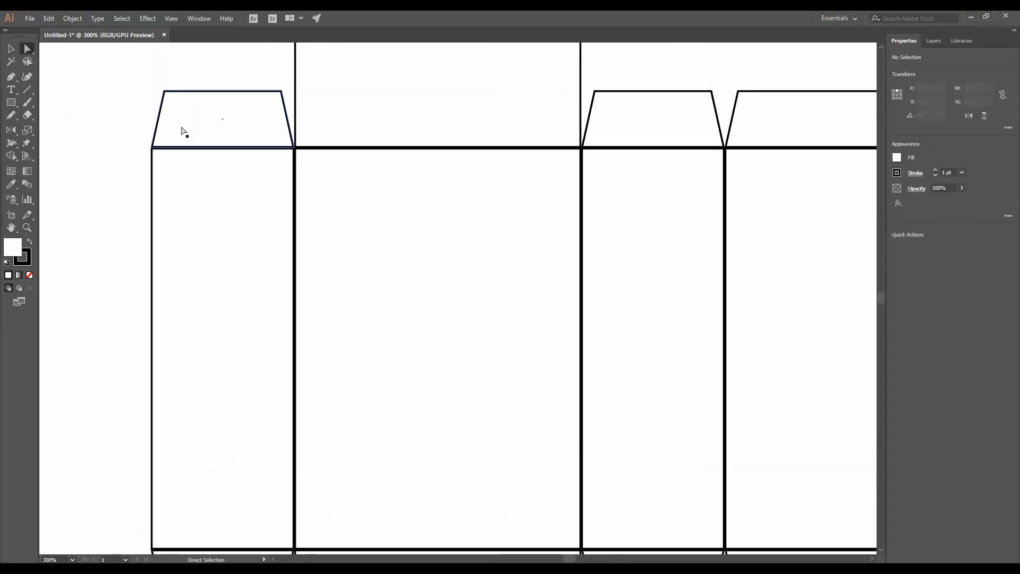
{"action": "left_click", "coordinate": [202, 150]}
{"action": "left_click", "coordinate": [202, 149]}
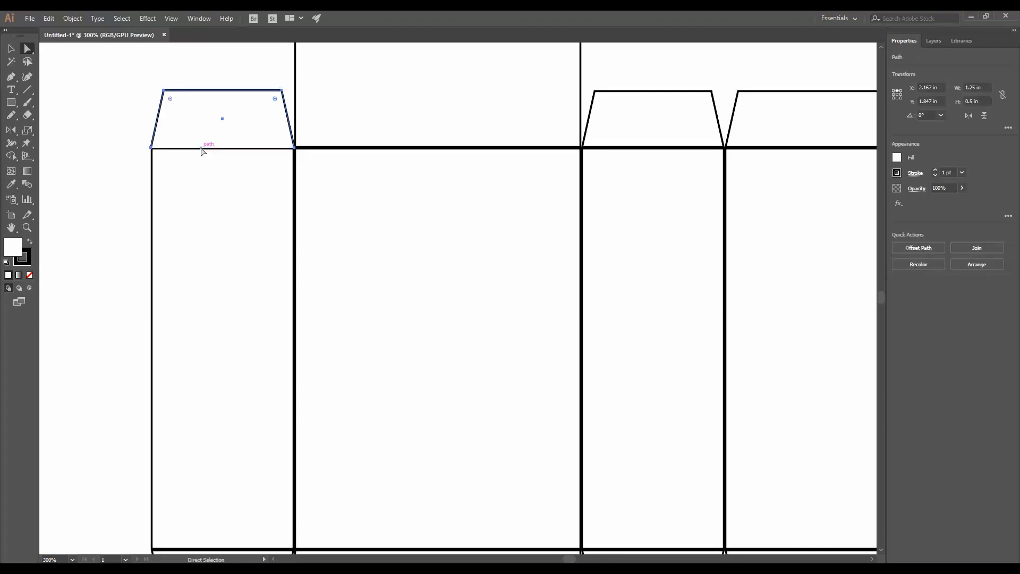
{"action": "left_click", "coordinate": [341, 148]}
{"action": "left_click", "coordinate": [649, 160]}
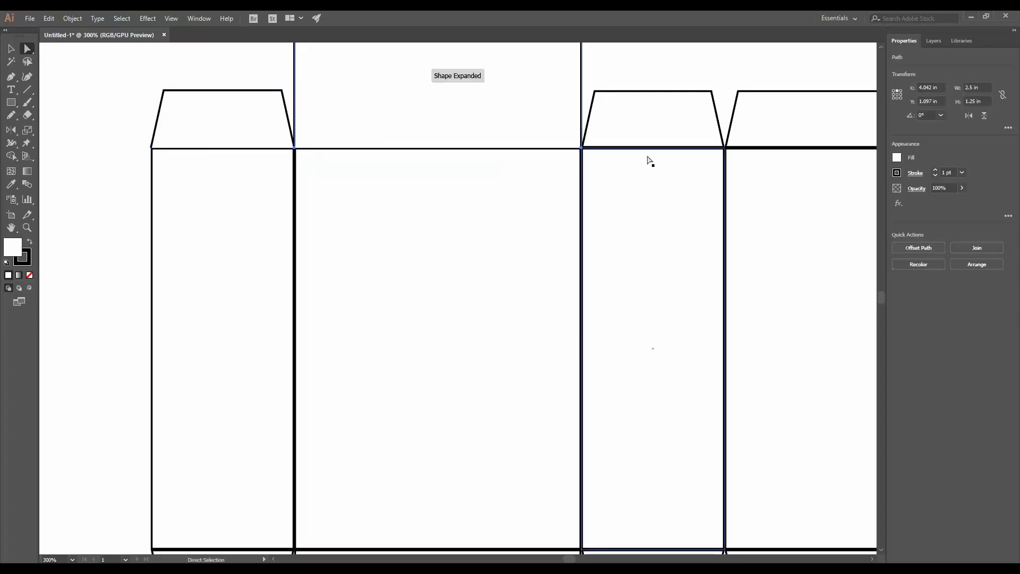
{"action": "left_click", "coordinate": [779, 167]}
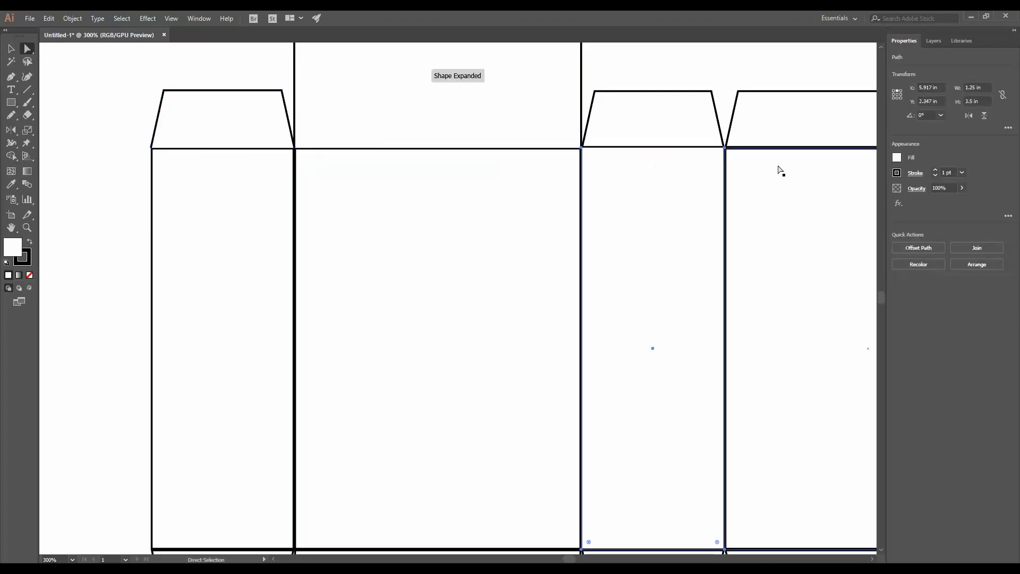
{"action": "left_click", "coordinate": [777, 150]}
{"action": "key", "text": "Delete"}
- Delete a duplicated bottom edge segment where the panels meet their bottom flaps
{"action": "scroll", "coordinate": [759, 289], "scroll_direction": "down", "scroll_amount": 4}
{"action": "left_click_drag", "start_coordinate": [760, 294], "coordinate": [410, 295]}
{"action": "left_click", "coordinate": [771, 333]}
{"action": "left_click", "coordinate": [665, 360]}
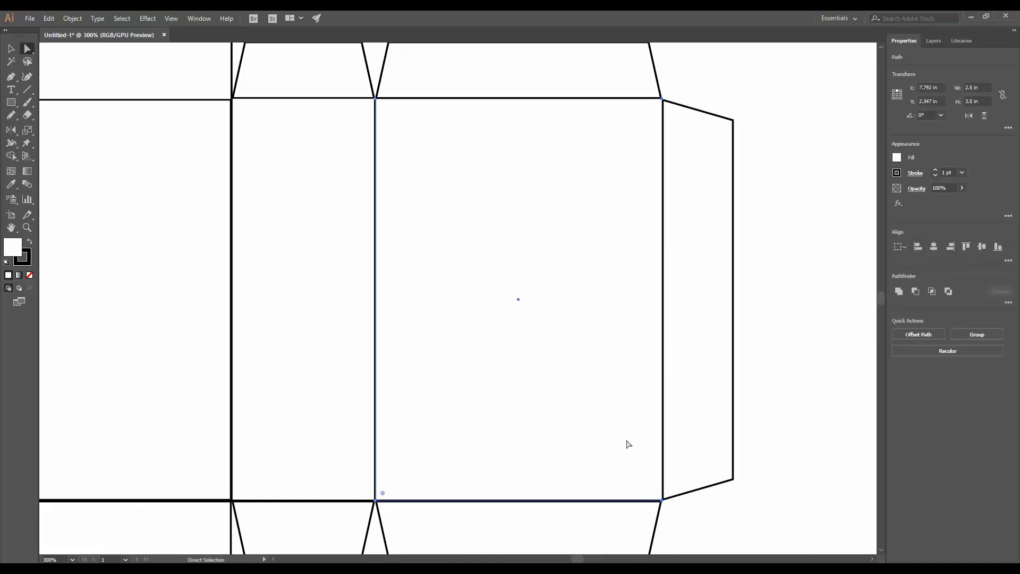
{"action": "scroll", "coordinate": [594, 467], "scroll_direction": "down", "scroll_amount": 3}
{"action": "left_click", "coordinate": [588, 492]}
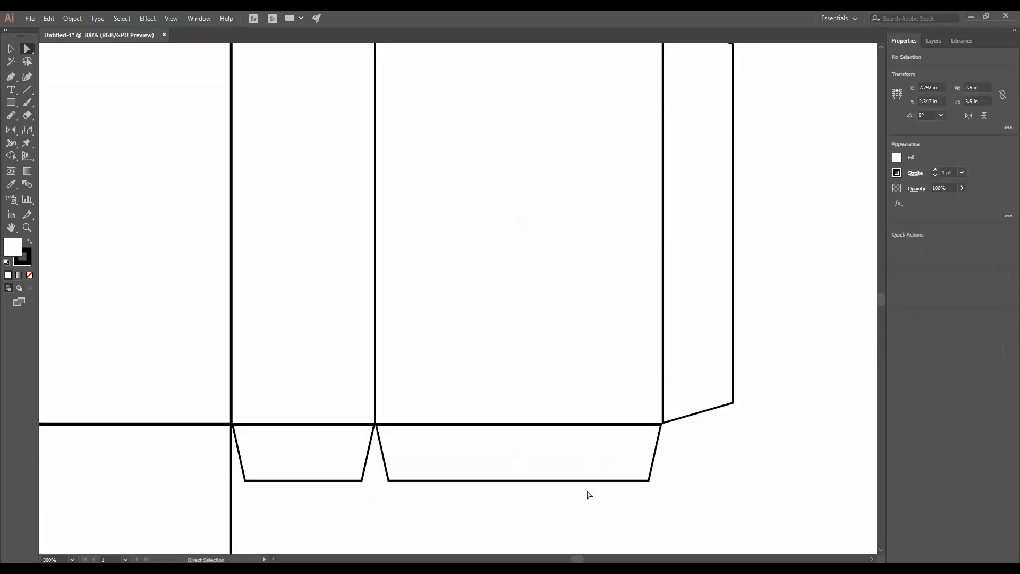
{"action": "left_click", "coordinate": [574, 424]}
{"action": "left_click", "coordinate": [330, 428]}
{"action": "left_click", "coordinate": [143, 476]}
{"action": "left_click", "coordinate": [283, 547]}
{"action": "left_click", "coordinate": [205, 425]}
{"action": "key", "text": "Delete"}
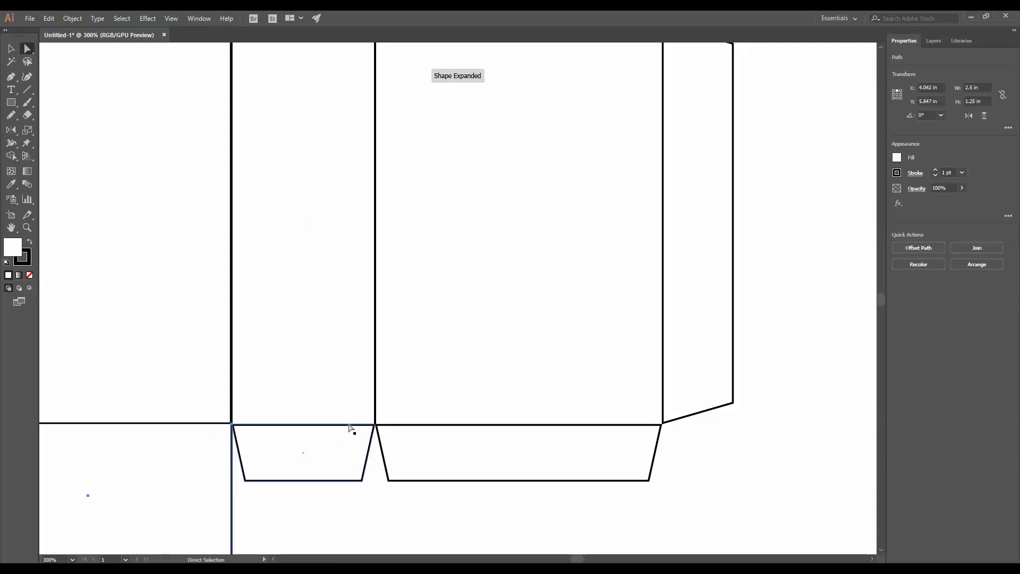
- Delete the overlapping edge segments between the side panel and its bottom flap
{"action": "scroll", "coordinate": [353, 428], "scroll_direction": "left", "scroll_amount": 8}
{"action": "scroll", "coordinate": [376, 358], "scroll_direction": "down", "scroll_amount": 1}
{"action": "left_click", "coordinate": [330, 374]}
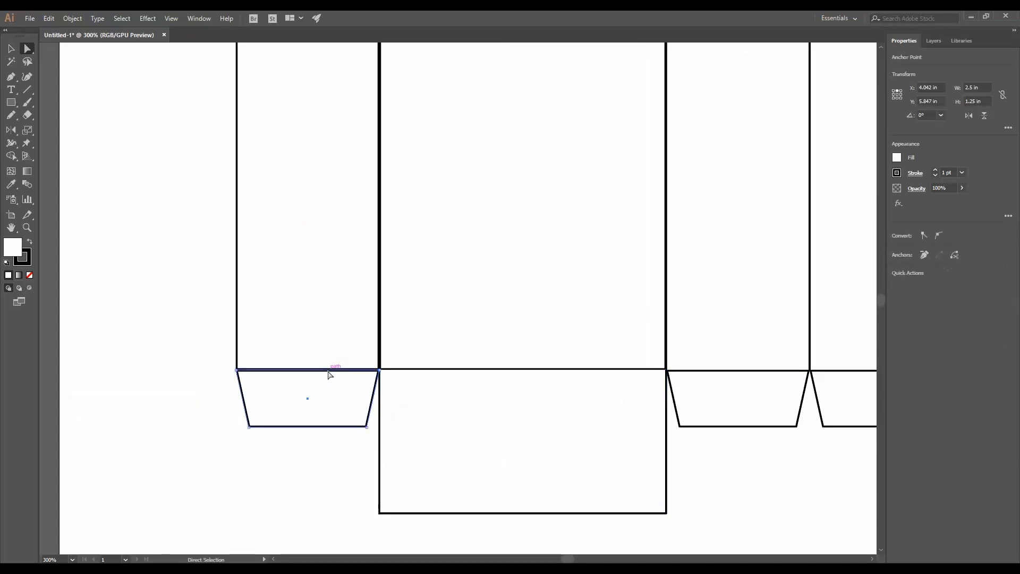
{"action": "key", "text": "Delete"}
{"action": "left_click", "coordinate": [182, 357]}
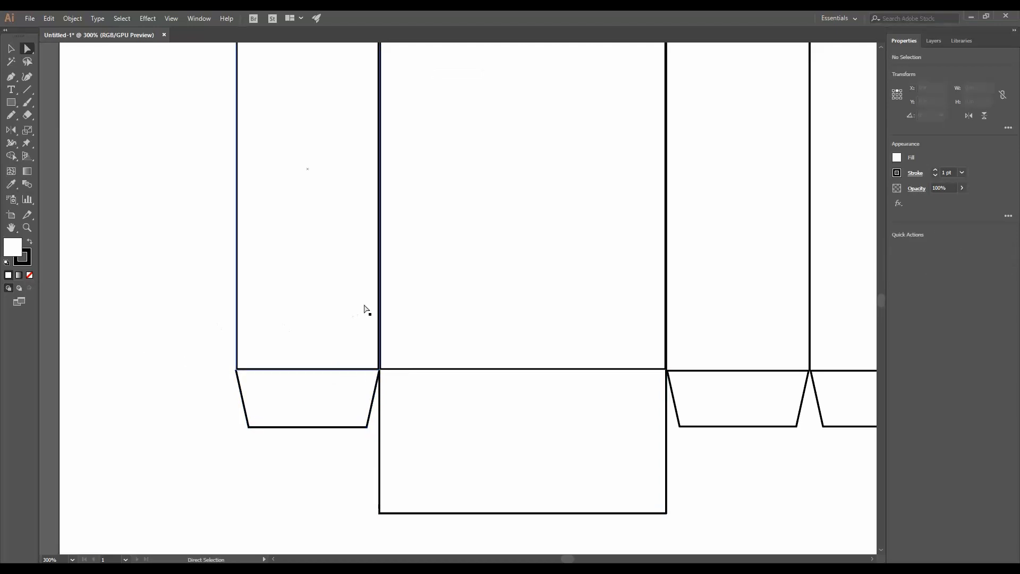
{"action": "left_click", "coordinate": [381, 301]}
{"action": "key", "text": "Delete"}
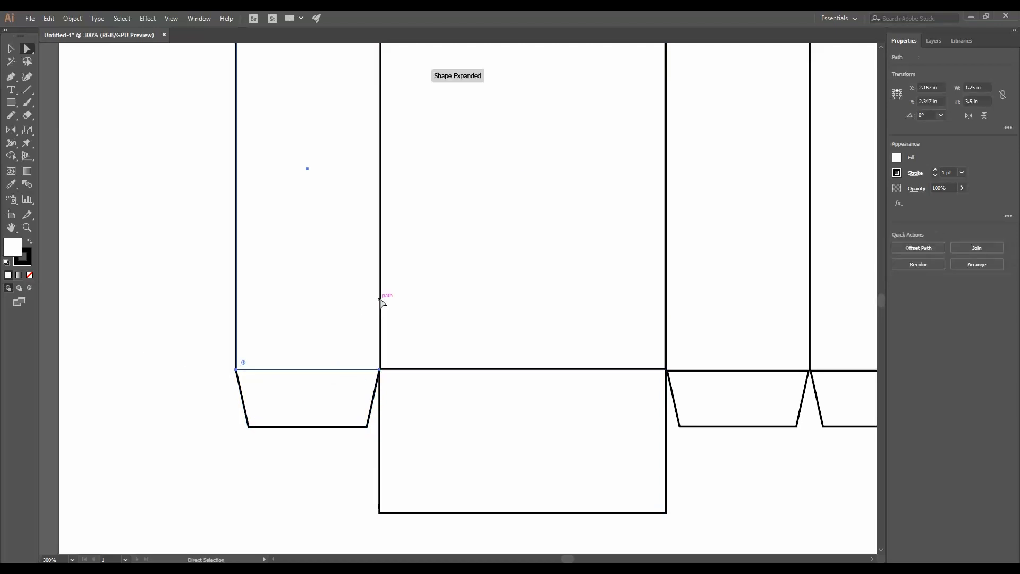
- Select the entire dieline and give its stroke a 0.25 pt weight with a dashed line of 2 pt dashes
{"action": "left_click", "coordinate": [182, 314]}
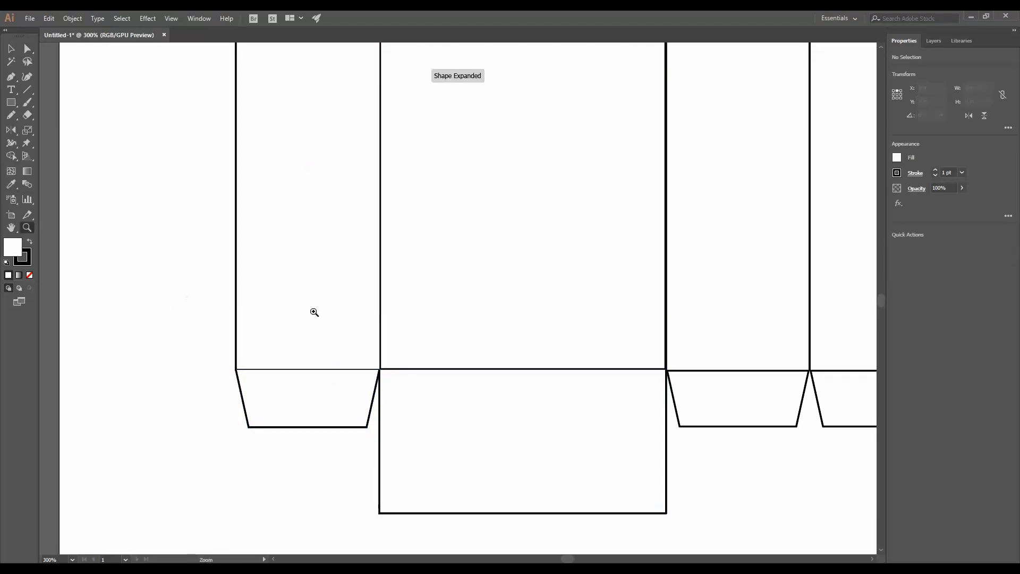
{"action": "key", "text": "ctrl+minus"}
{"action": "key", "text": "ctrl+minus"}
{"action": "key", "text": "ctrl+minus"}
{"action": "left_click_drag", "start_coordinate": [473, 319], "coordinate": [316, 346]}
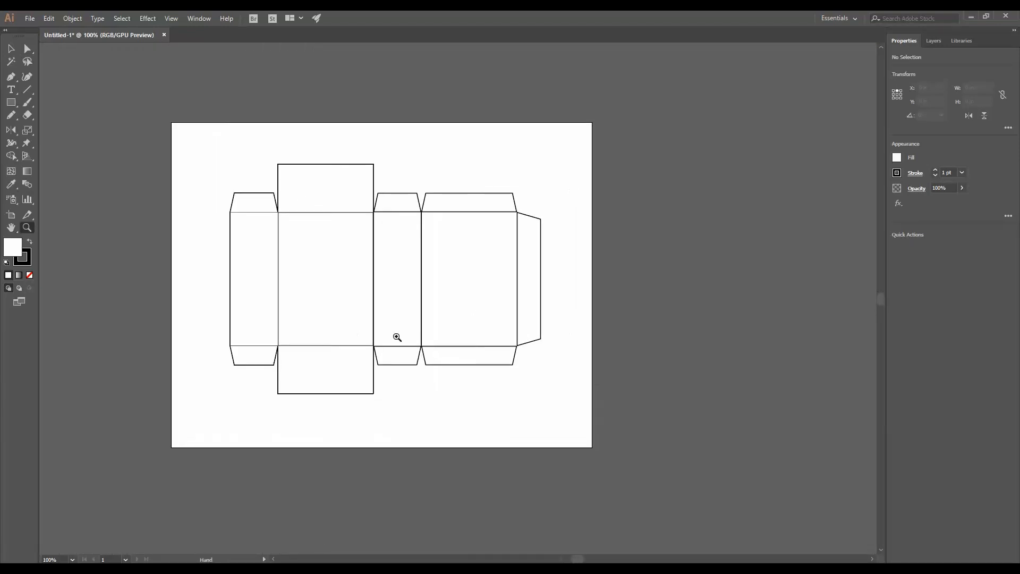
{"action": "key", "text": "v"}
{"action": "left_click_drag", "start_coordinate": [210, 153], "coordinate": [570, 428]}
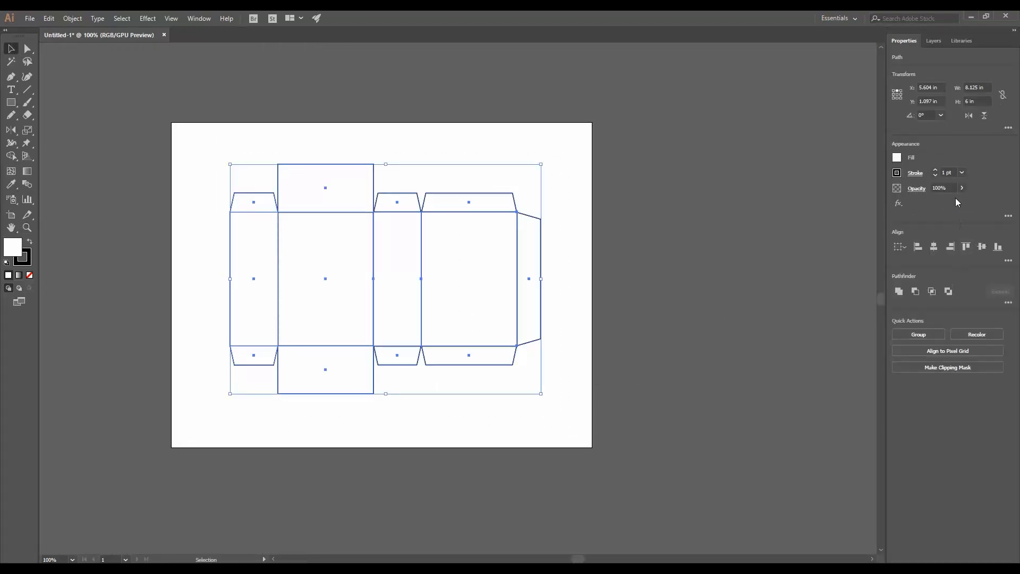
{"action": "left_click", "coordinate": [965, 171]}
{"action": "left_click", "coordinate": [963, 182]}
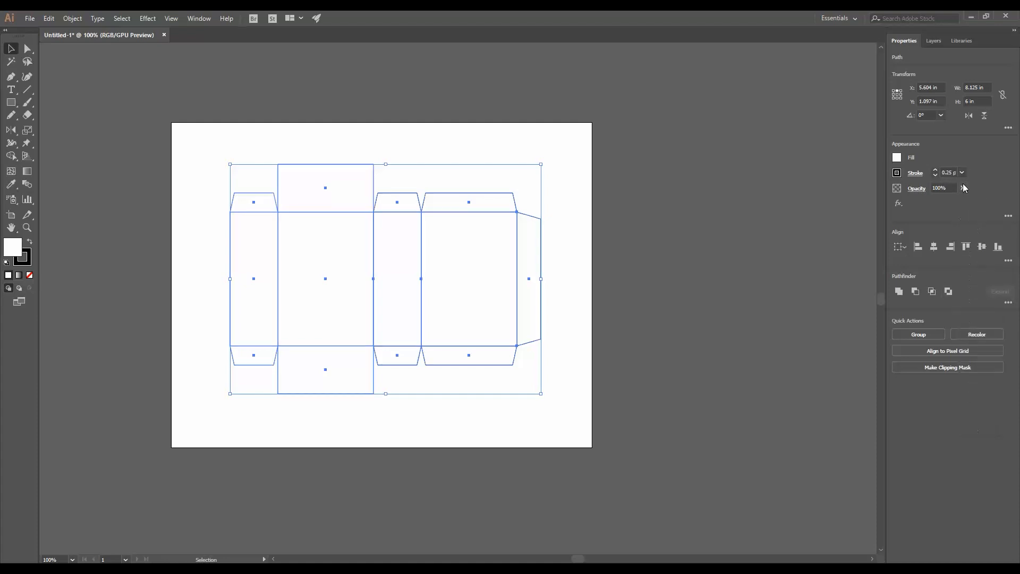
{"action": "left_click", "coordinate": [915, 174]}
{"action": "left_click", "coordinate": [820, 247]}
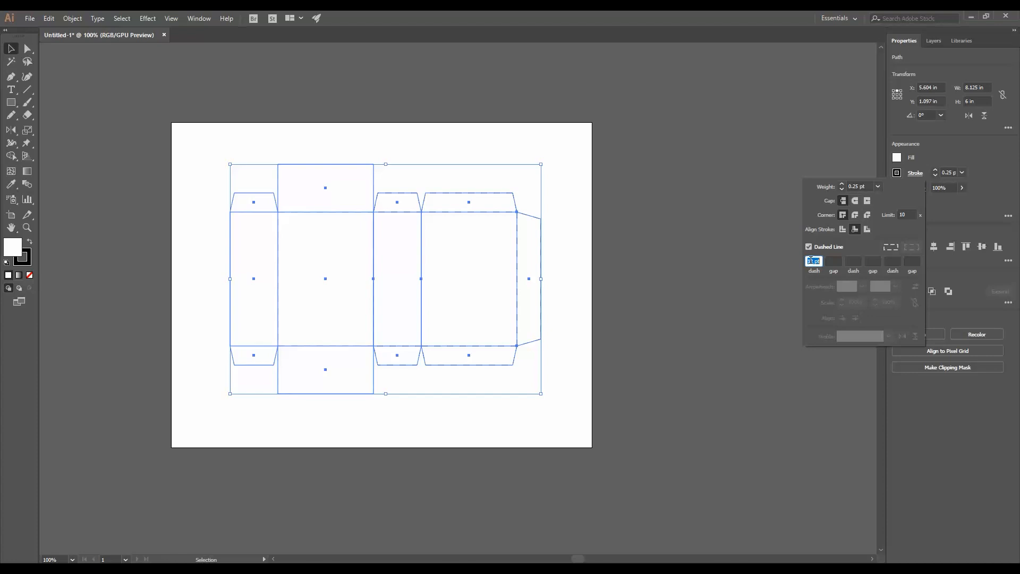
{"action": "type", "text": "2"}
{"action": "key", "text": "Return"}
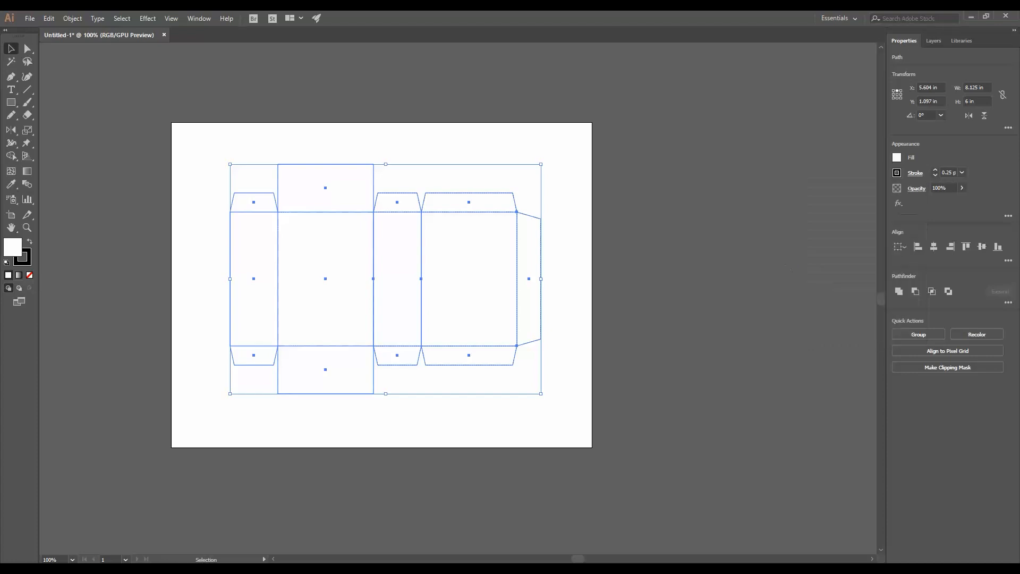
- Zoom in to inspect the dashed lines of the dieline, then fit the artboard back in view
{"action": "left_click", "coordinate": [663, 370]}
{"action": "key", "text": "z"}
{"action": "left_click", "coordinate": [419, 353]}
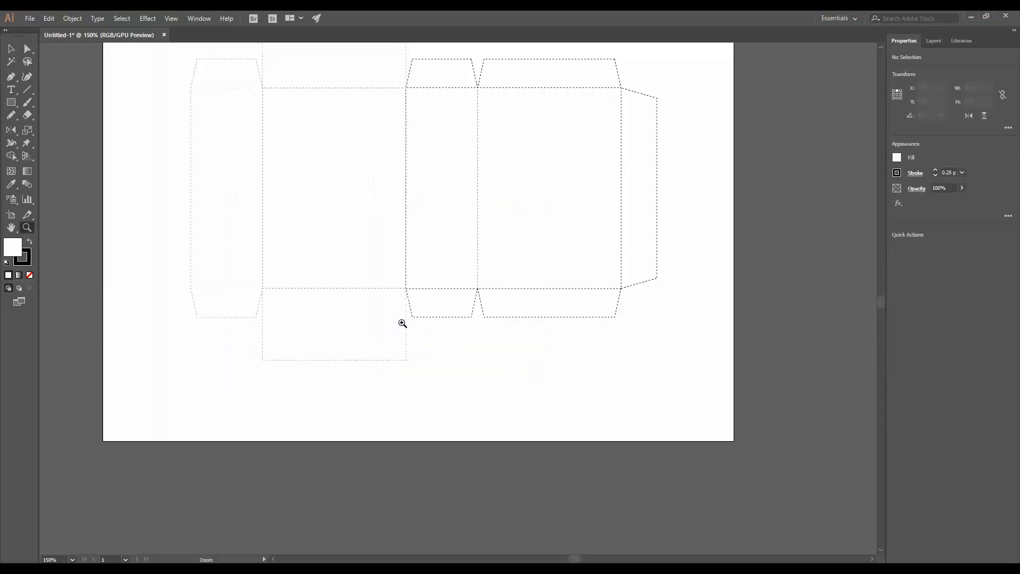
{"action": "left_click", "coordinate": [518, 261]}
{"action": "left_click", "coordinate": [520, 260]}
{"action": "left_click_drag", "start_coordinate": [267, 343], "coordinate": [582, 229]}
{"action": "left_click_drag", "start_coordinate": [409, 266], "coordinate": [519, 353]}
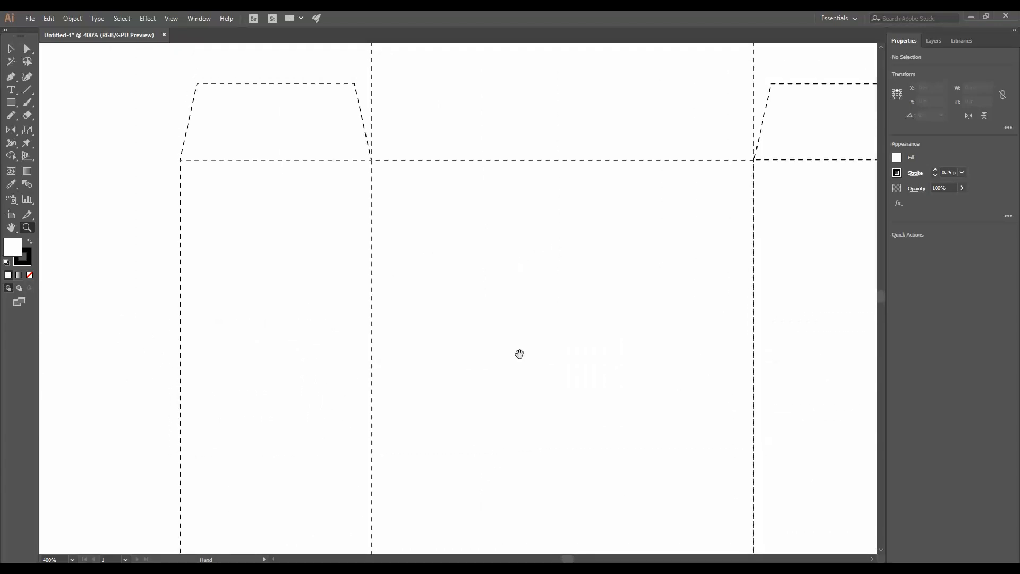
{"action": "key", "text": "ctrl+0"}
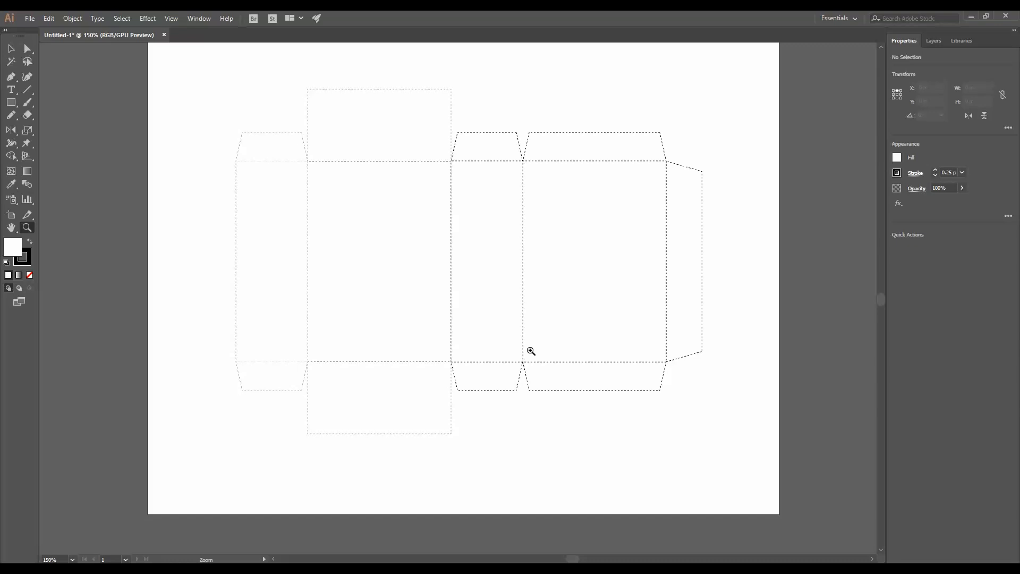
- Select all dieline objects and lock them
{"action": "key", "text": "ctrl+a"}
{"action": "key", "text": "v"}
{"action": "left_click", "coordinate": [72, 18]}
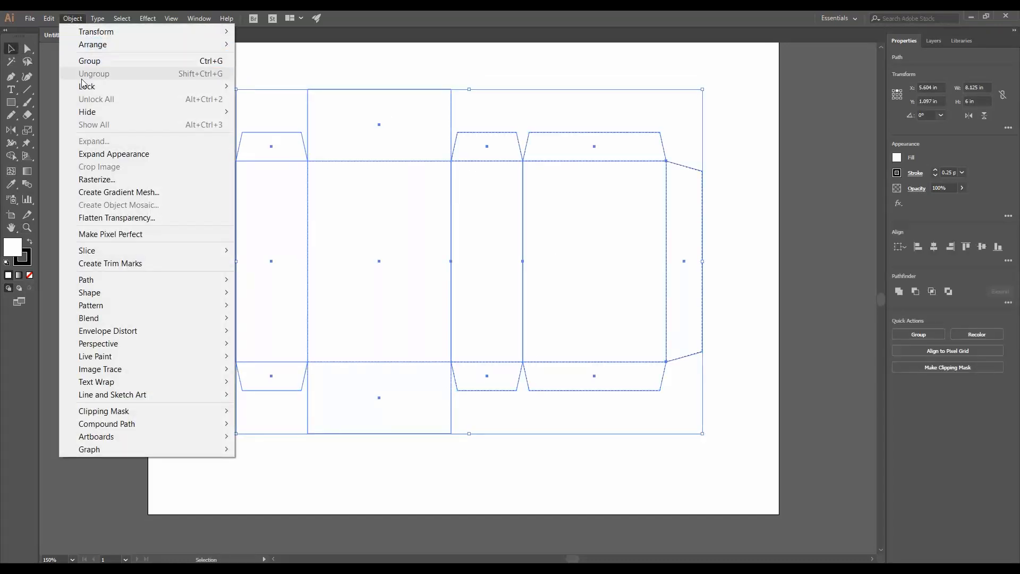
{"action": "mouse_move", "coordinate": [87, 86]}
{"action": "left_click", "coordinate": [259, 88]}
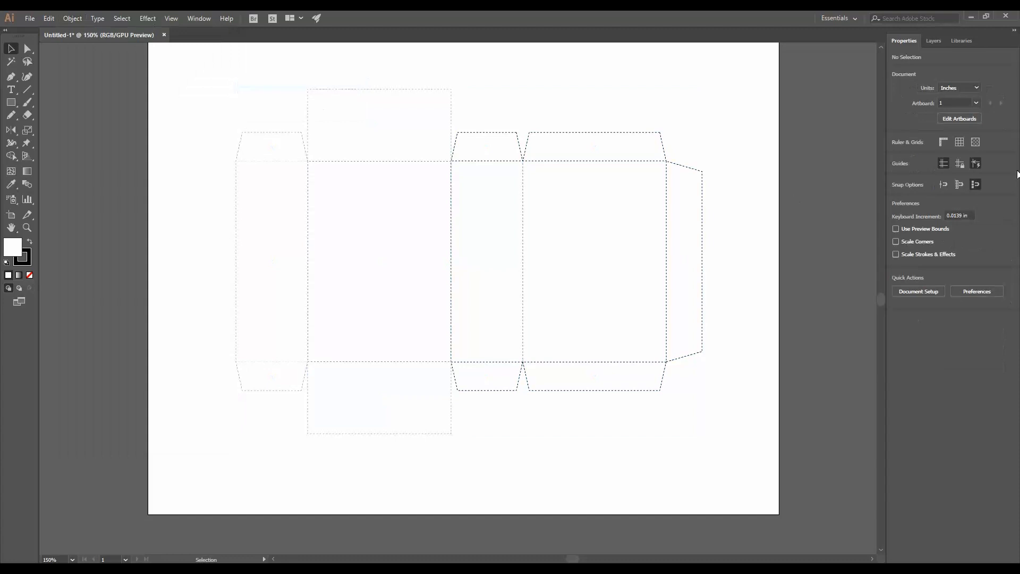
- Create a new layer named Template
{"action": "left_click", "coordinate": [936, 42]}
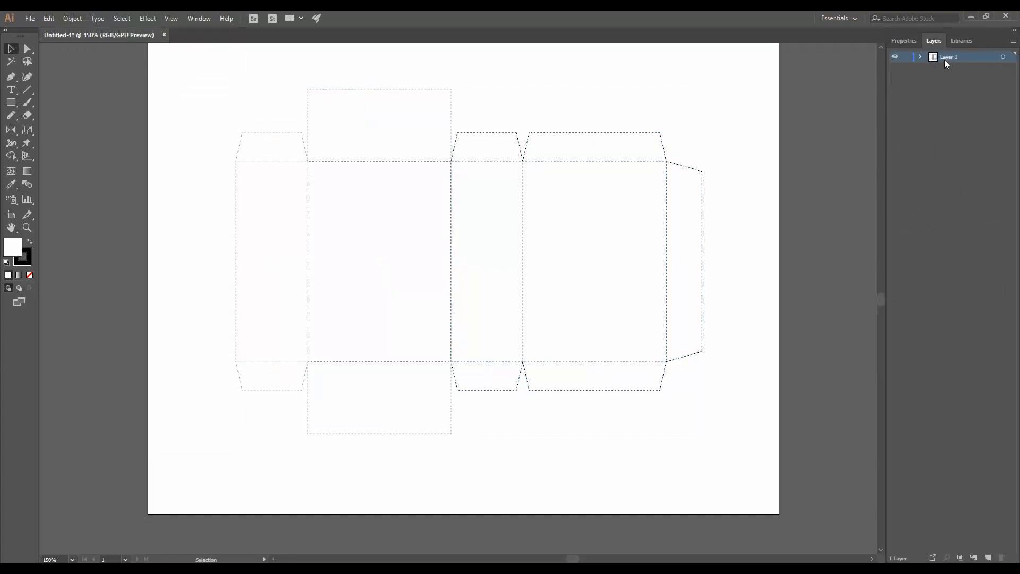
{"action": "left_click", "coordinate": [988, 558]}
{"action": "double_click", "coordinate": [950, 60]}
{"action": "type", "text": "Template"}
{"action": "left_click", "coordinate": [920, 69]}
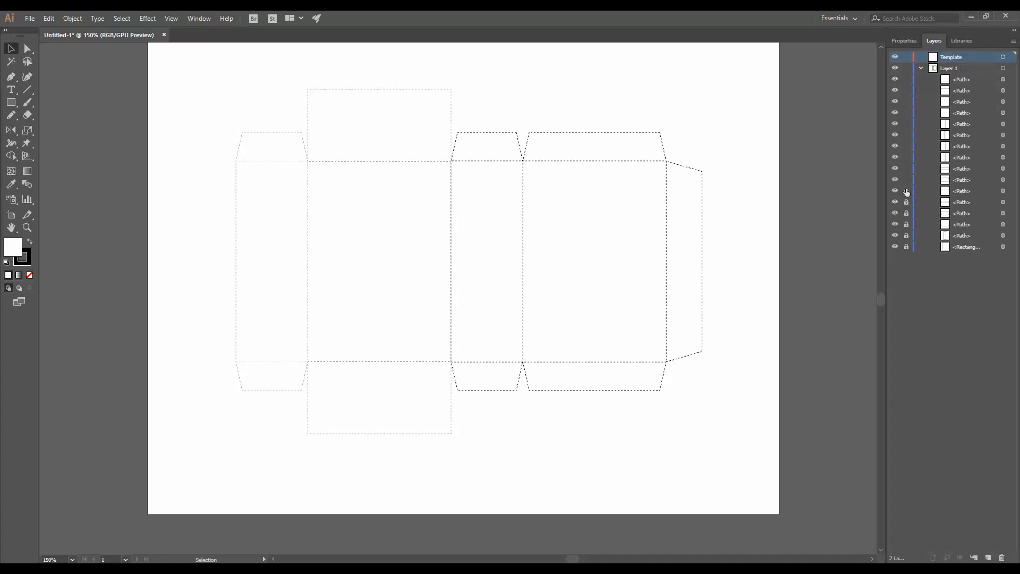
- Move the dieline artwork into the Template layer and lock that layer
{"action": "left_click", "coordinate": [1011, 68]}
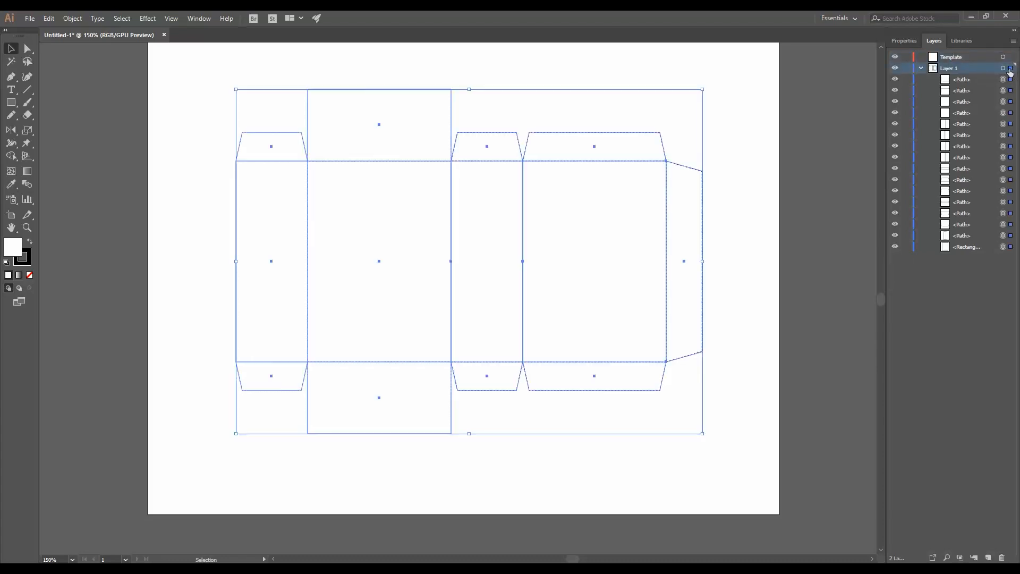
{"action": "left_click_drag", "start_coordinate": [1010, 68], "coordinate": [1010, 57]}
{"action": "left_click", "coordinate": [908, 56]}
- Rename Layer 1 as Artwork
{"action": "left_click", "coordinate": [951, 70]}
{"action": "double_click", "coordinate": [949, 69]}
{"action": "type", "text": "Artwork"}
{"action": "key", "text": "Return"}
- Hide and show the Template layer to check its contents
{"action": "left_click", "coordinate": [895, 56]}
{"action": "left_click", "coordinate": [893, 56]}
{"action": "key", "text": "z"}
{"action": "left_click", "coordinate": [395, 337], "text": "alt"}
{"action": "left_click_drag", "start_coordinate": [490, 290], "coordinate": [373, 332]}
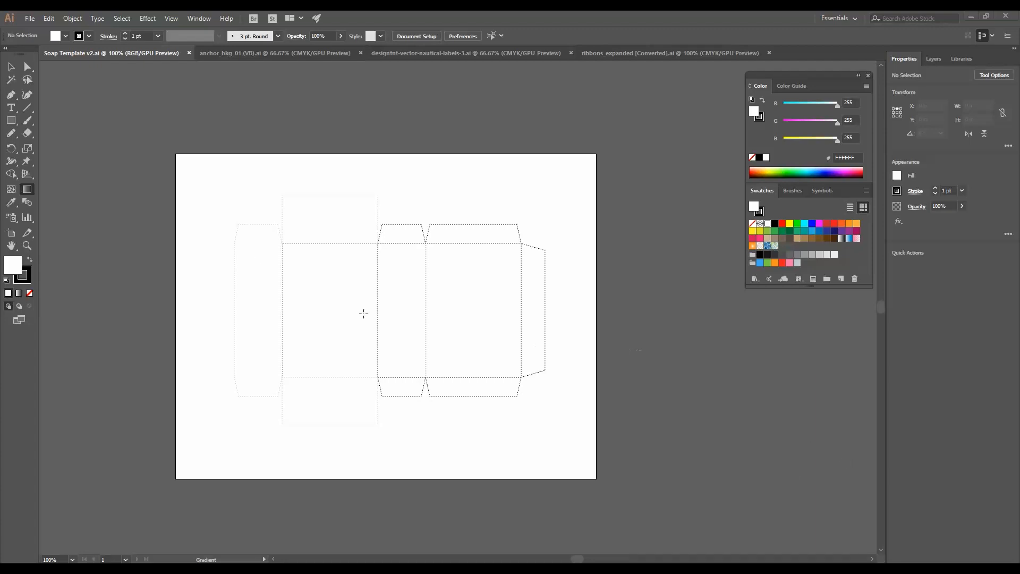
- Enlarge the Swatches panel and switch it to Small List View
{"action": "key", "text": "v"}
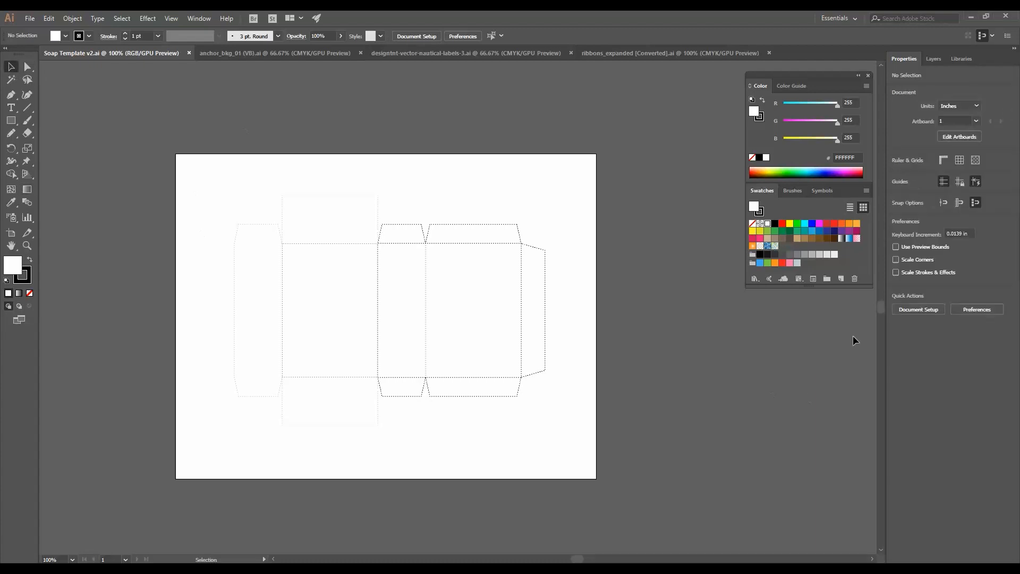
{"action": "left_click_drag", "start_coordinate": [809, 287], "coordinate": [810, 511]}
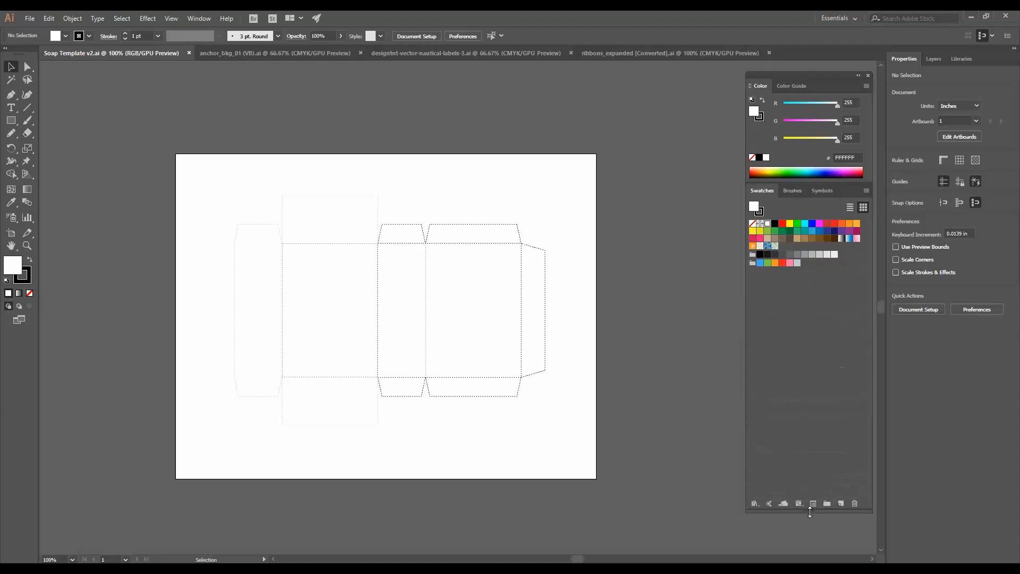
{"action": "left_click", "coordinate": [866, 191]}
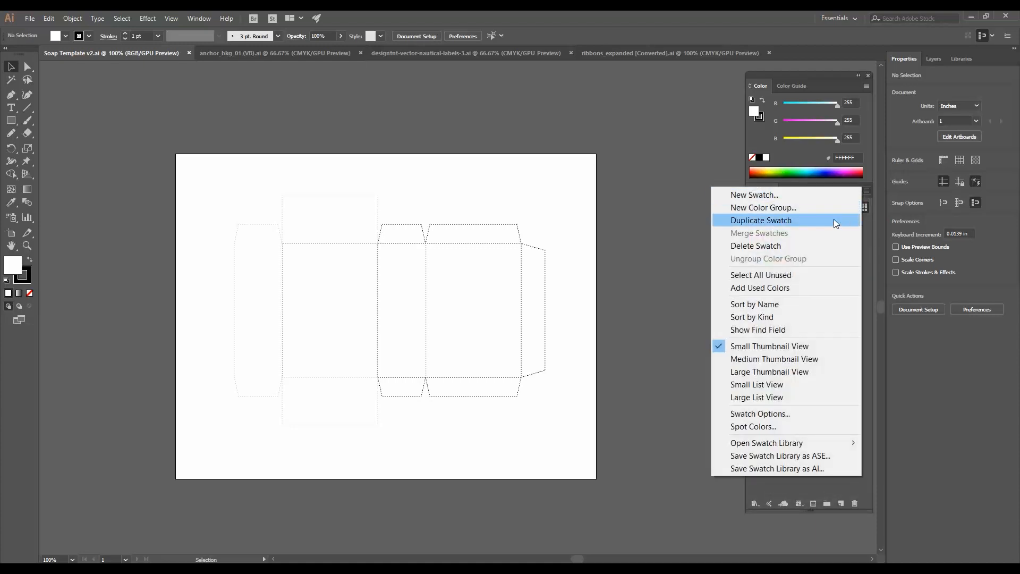
{"action": "left_click", "coordinate": [788, 385]}
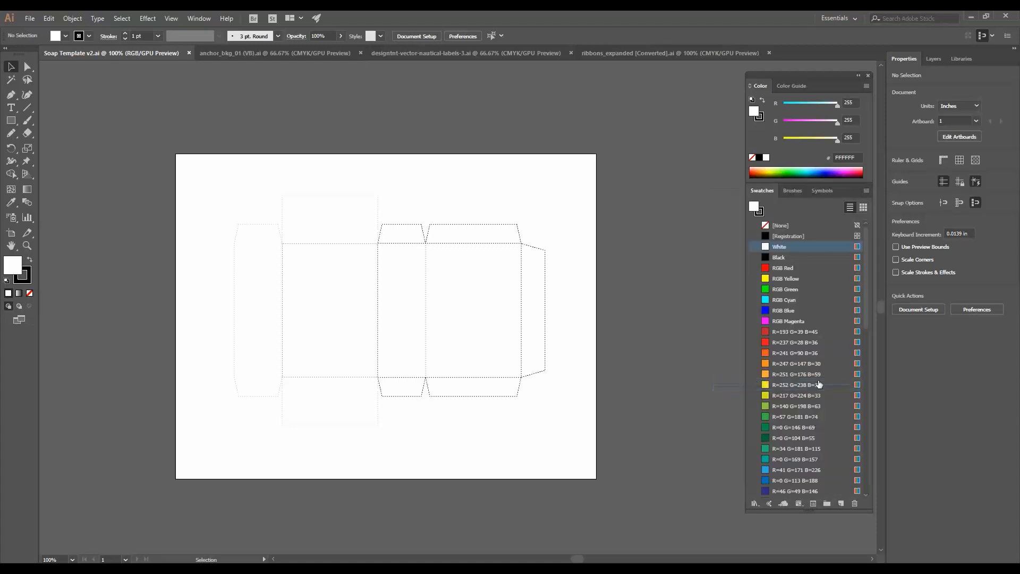
- Delete every swatch from RGB Red down to the end of the Swatches list
{"action": "left_click", "coordinate": [784, 268]}
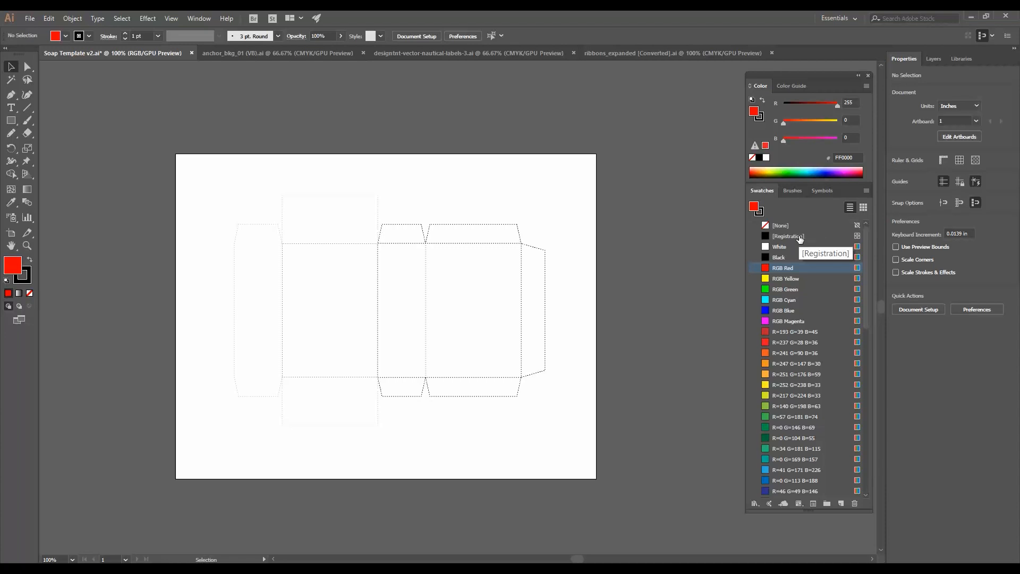
{"action": "scroll", "coordinate": [815, 351], "scroll_direction": "down", "scroll_amount": 10}
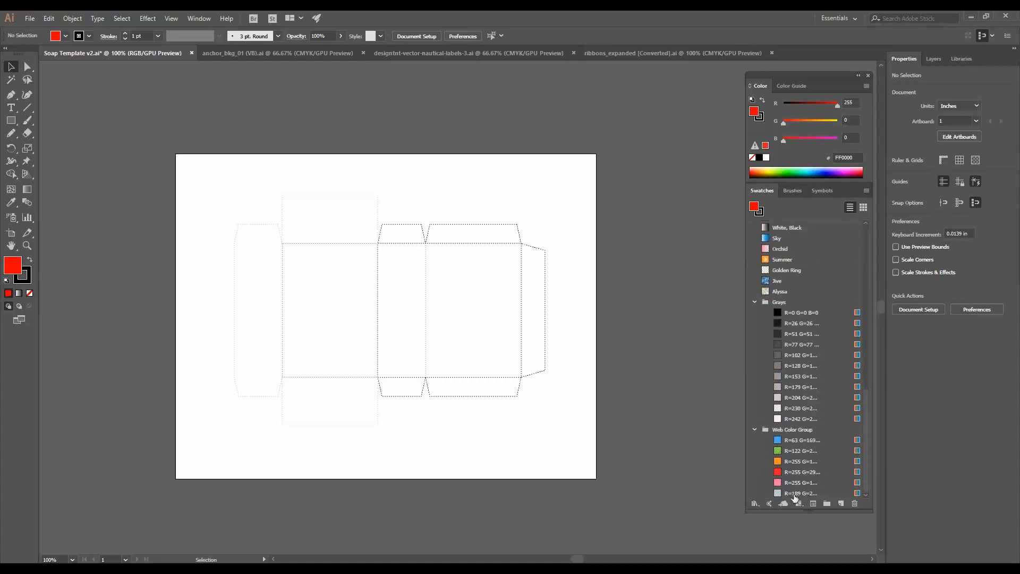
{"action": "left_click", "coordinate": [794, 495], "text": "shift"}
{"action": "left_click", "coordinate": [855, 503]}
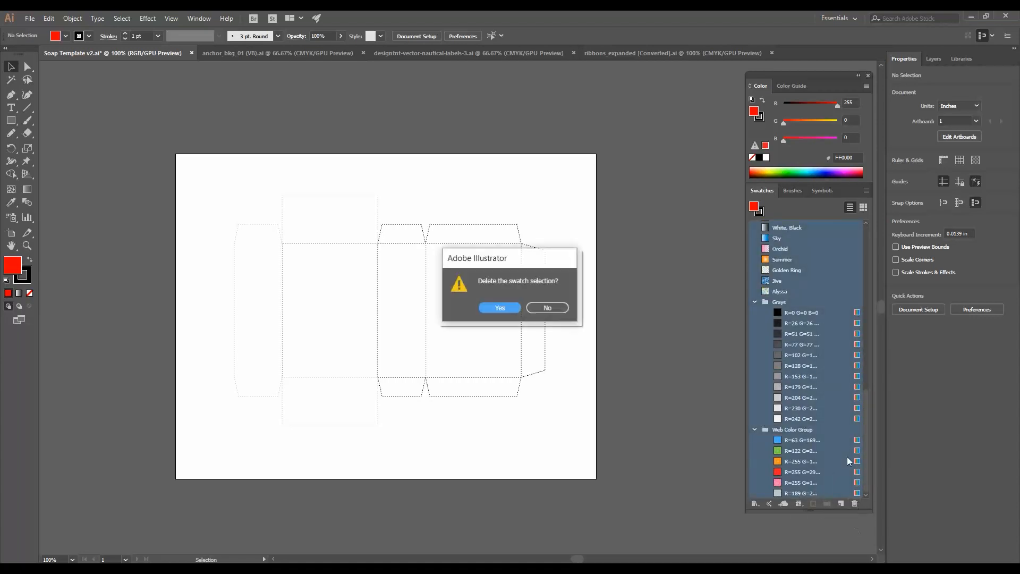
{"action": "left_click", "coordinate": [500, 308]}
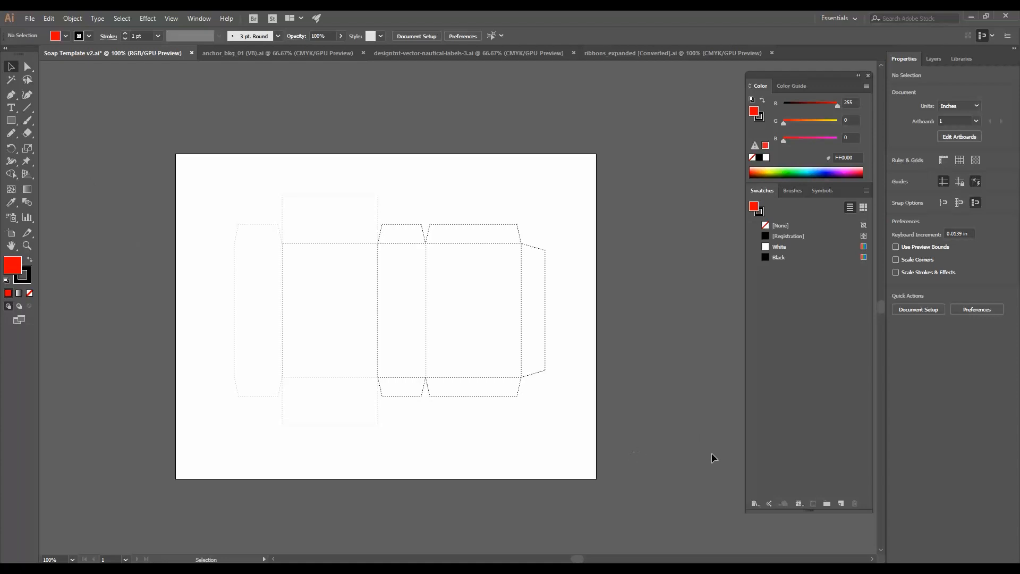
- Open the PANTONE+ Solid Coated swatch library and search it for 321
{"action": "left_click", "coordinate": [758, 503]}
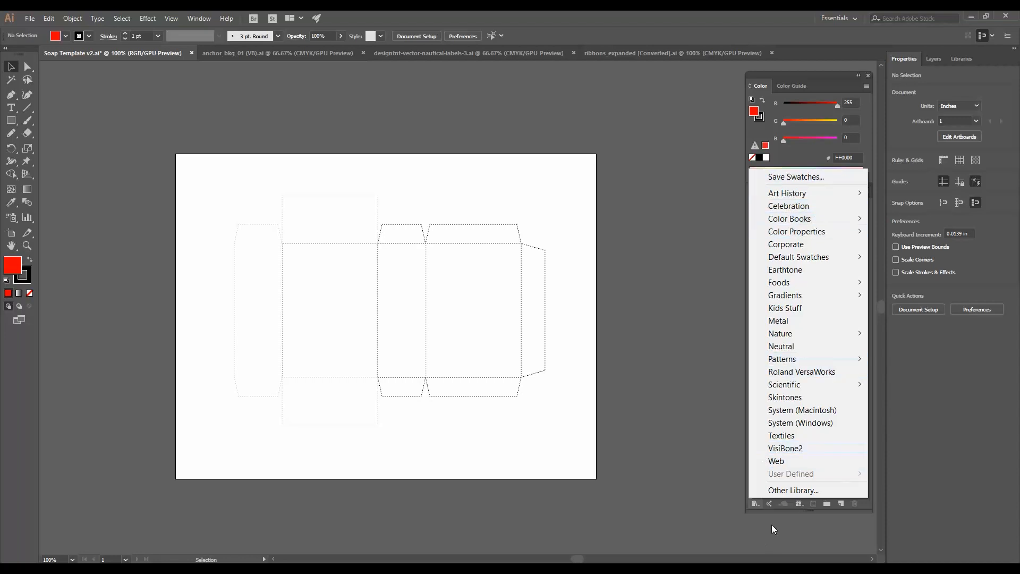
{"action": "mouse_move", "coordinate": [810, 223]}
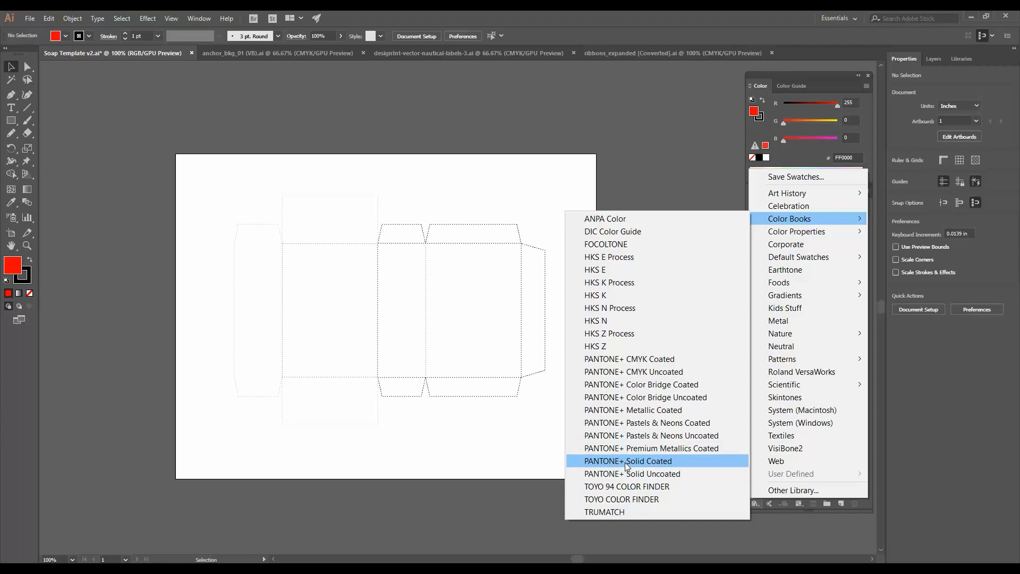
{"action": "left_click", "coordinate": [626, 463]}
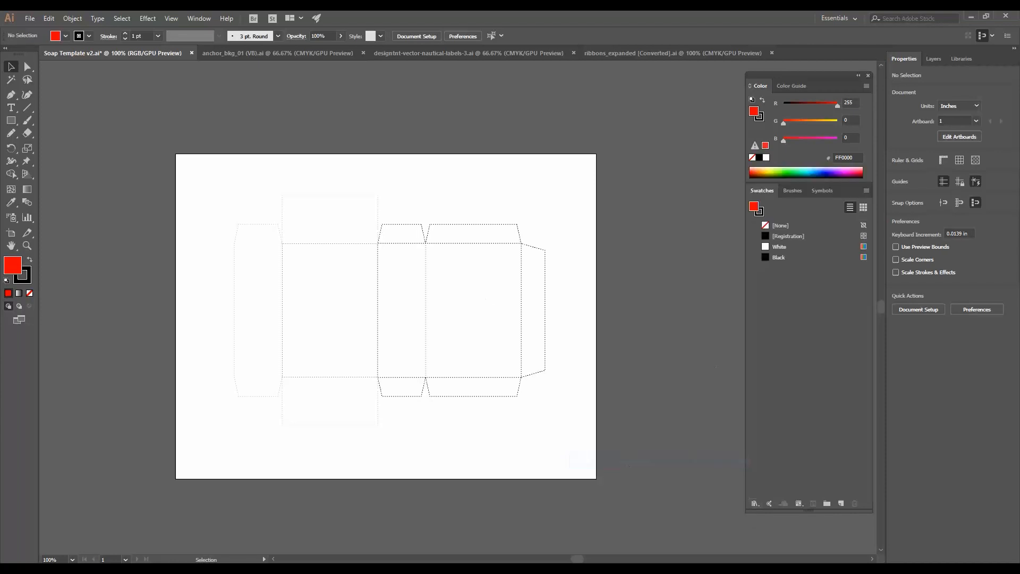
{"action": "left_click_drag", "start_coordinate": [322, 276], "coordinate": [673, 252]}
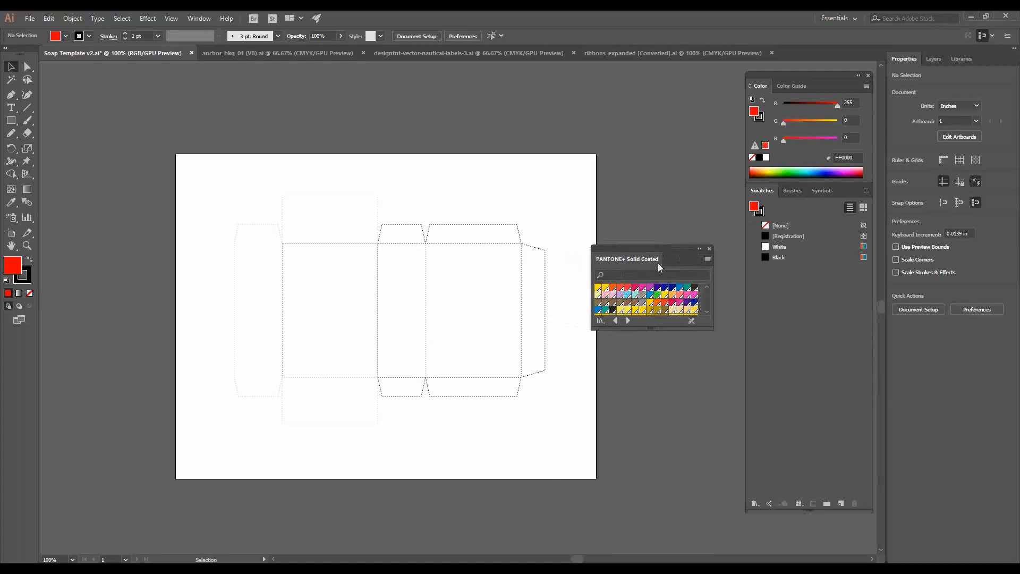
{"action": "left_click", "coordinate": [645, 273]}
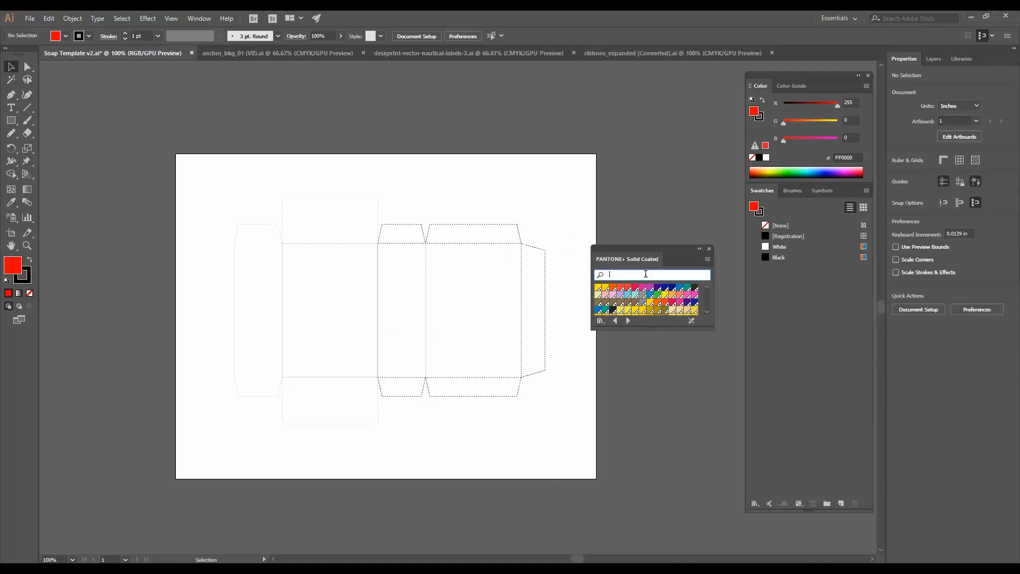
{"action": "type", "text": "321"}
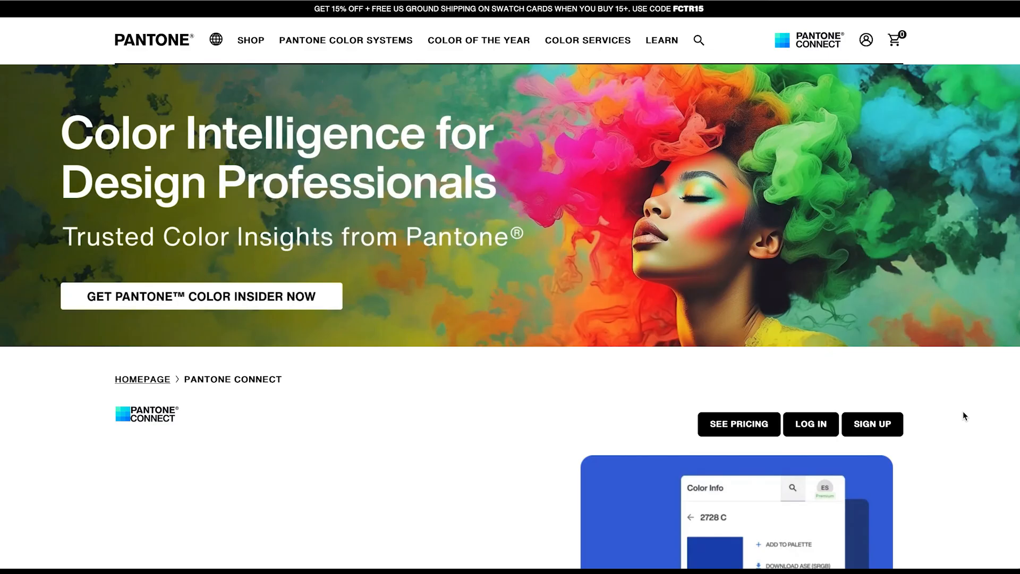
- Switch to the Pantone Connect web page in the browser and scroll through its features
{"action": "scroll", "coordinate": [963, 412], "scroll_direction": "down", "scroll_amount": 3}
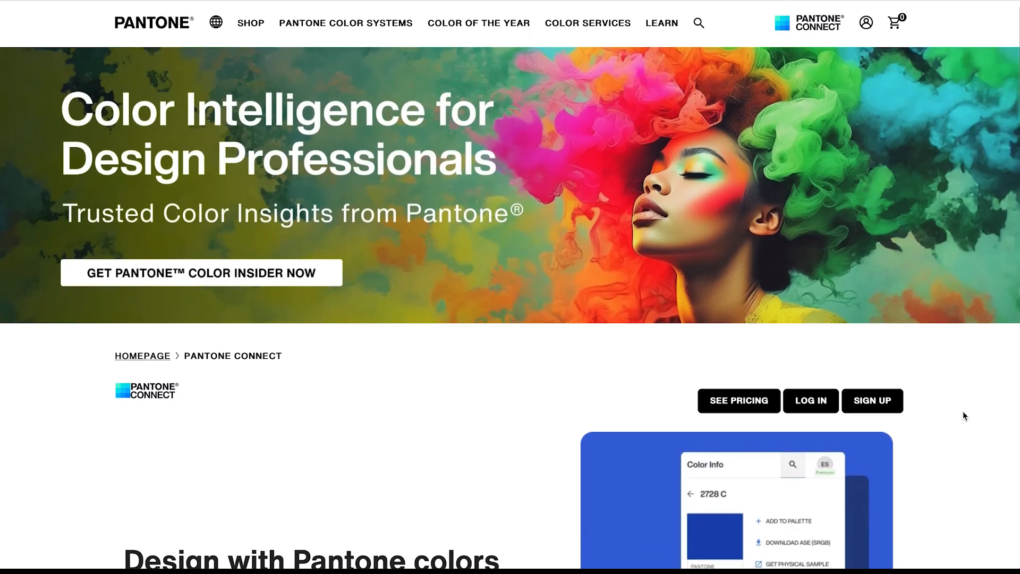
{"action": "scroll", "coordinate": [963, 413], "scroll_direction": "down", "scroll_amount": 4}
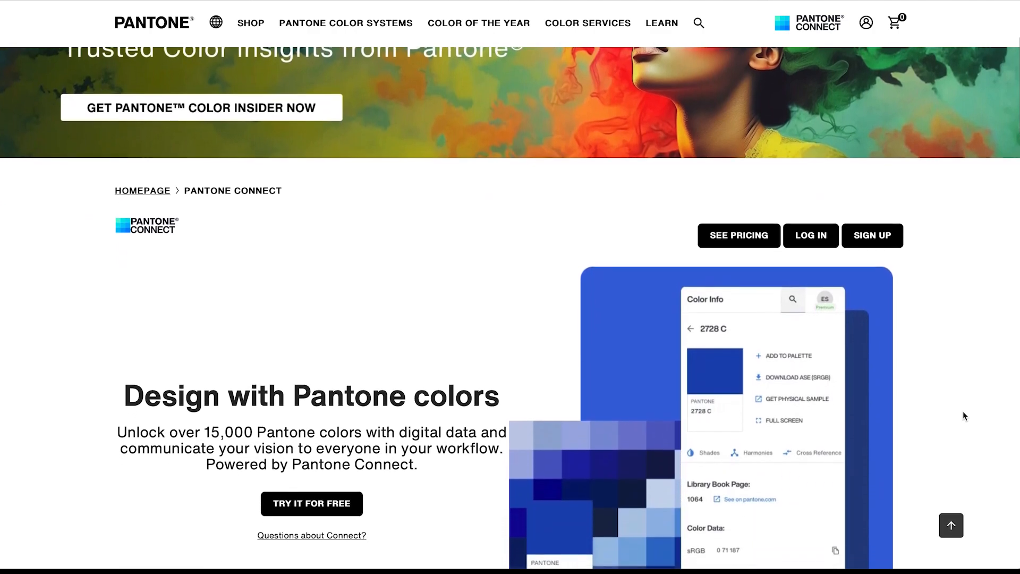
{"action": "scroll", "coordinate": [965, 415], "scroll_direction": "down", "scroll_amount": 7}
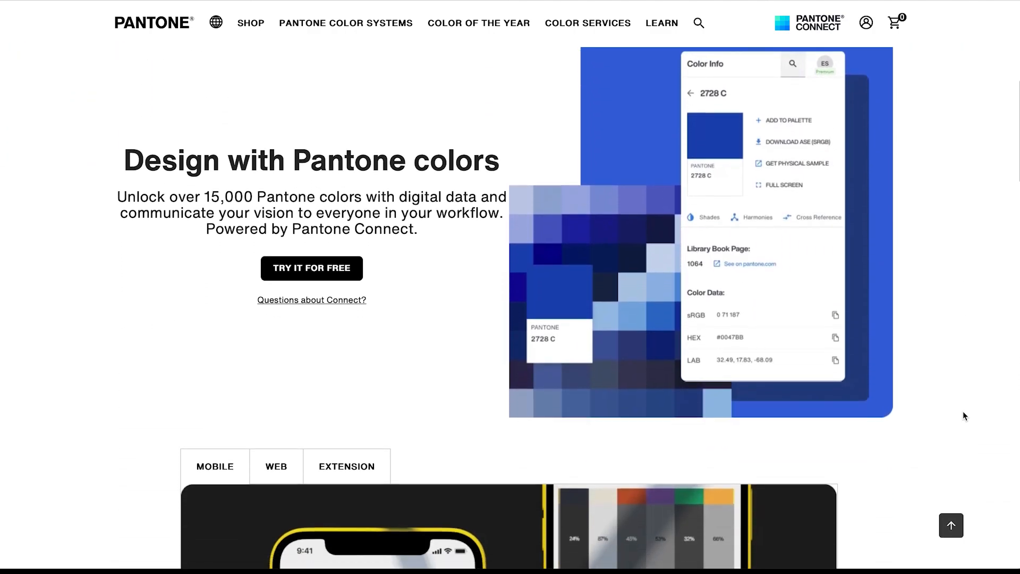
{"action": "scroll", "coordinate": [963, 412], "scroll_direction": "down", "scroll_amount": 5}
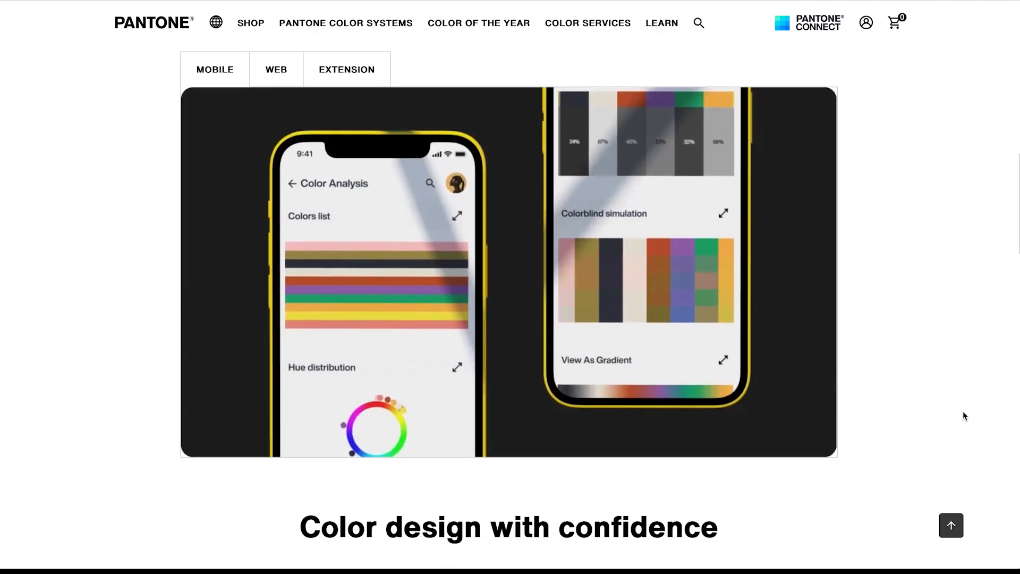
{"action": "scroll", "coordinate": [964, 415], "scroll_direction": "down", "scroll_amount": 9}
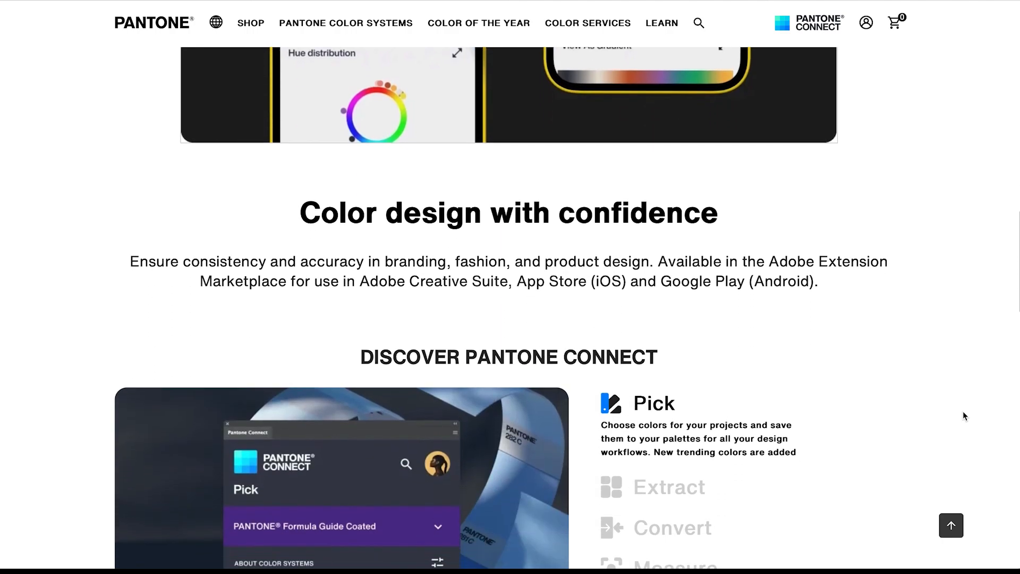
{"action": "scroll", "coordinate": [963, 413], "scroll_direction": "down", "scroll_amount": 7}
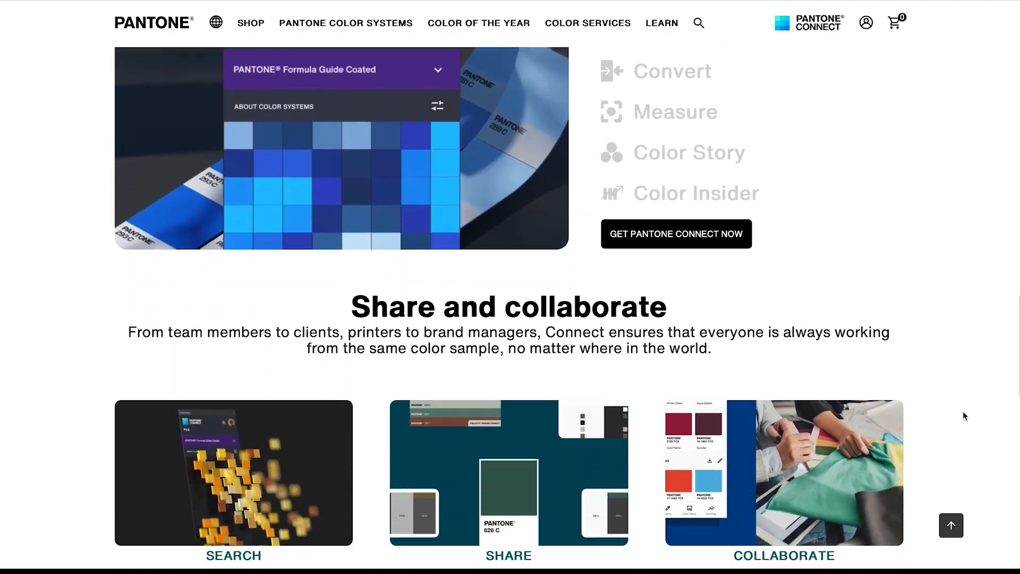
{"action": "scroll", "coordinate": [964, 412], "scroll_direction": "down", "scroll_amount": 8}
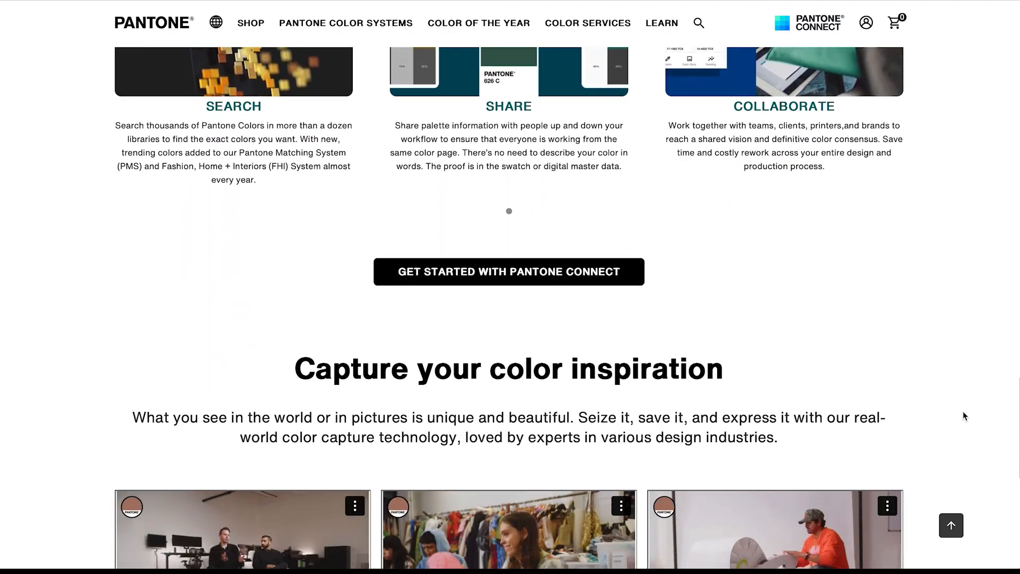
{"action": "scroll", "coordinate": [963, 412], "scroll_direction": "down", "scroll_amount": 6}
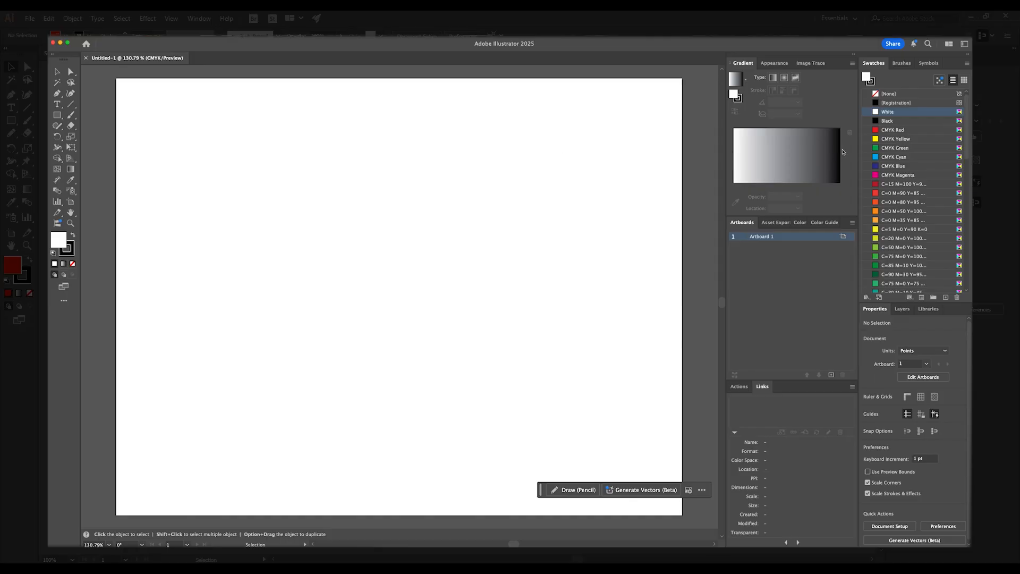
- In the new document, delete every swatch from CMYK Red down to the end of the Swatches list
{"action": "left_click", "coordinate": [892, 130]}
{"action": "scroll", "coordinate": [929, 272], "scroll_direction": "down", "scroll_amount": 10}
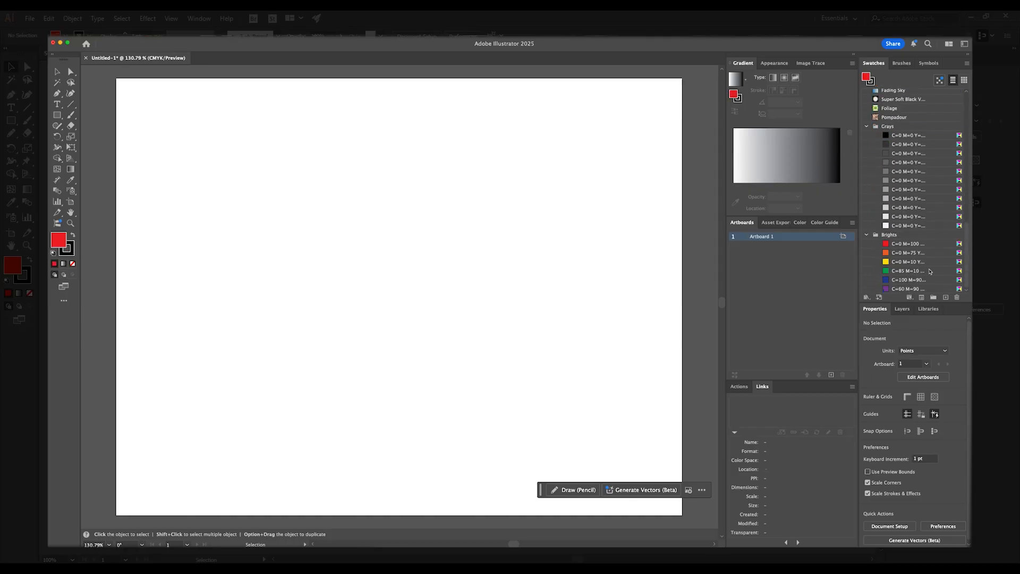
{"action": "left_click", "coordinate": [923, 289], "text": "shift"}
{"action": "left_click", "coordinate": [957, 297]}
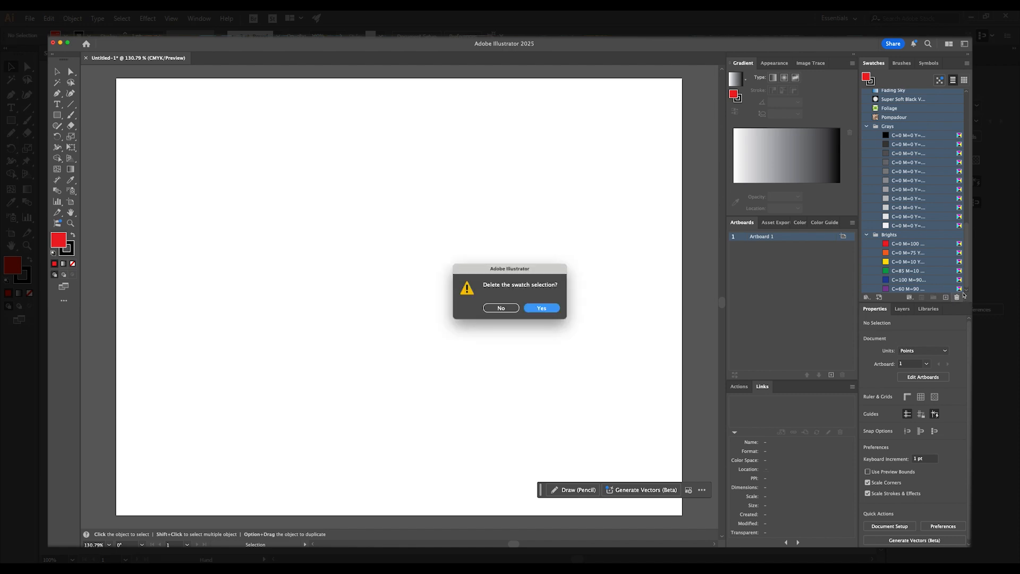
{"action": "left_click", "coordinate": [542, 307]}
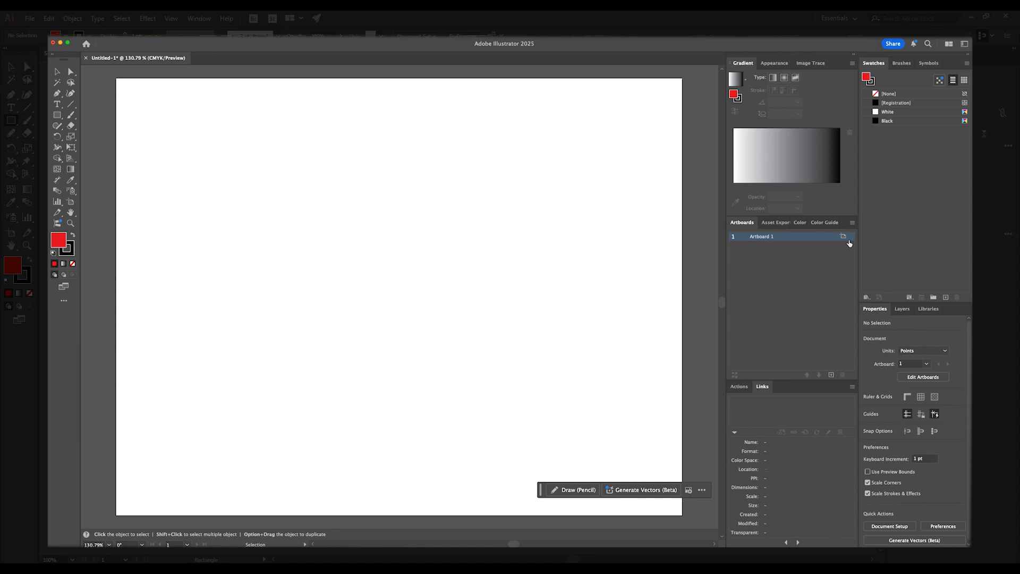
- Open the TOYO COLOR FINDER color book library and enlarge its panel to show more colors
{"action": "left_click", "coordinate": [965, 64]}
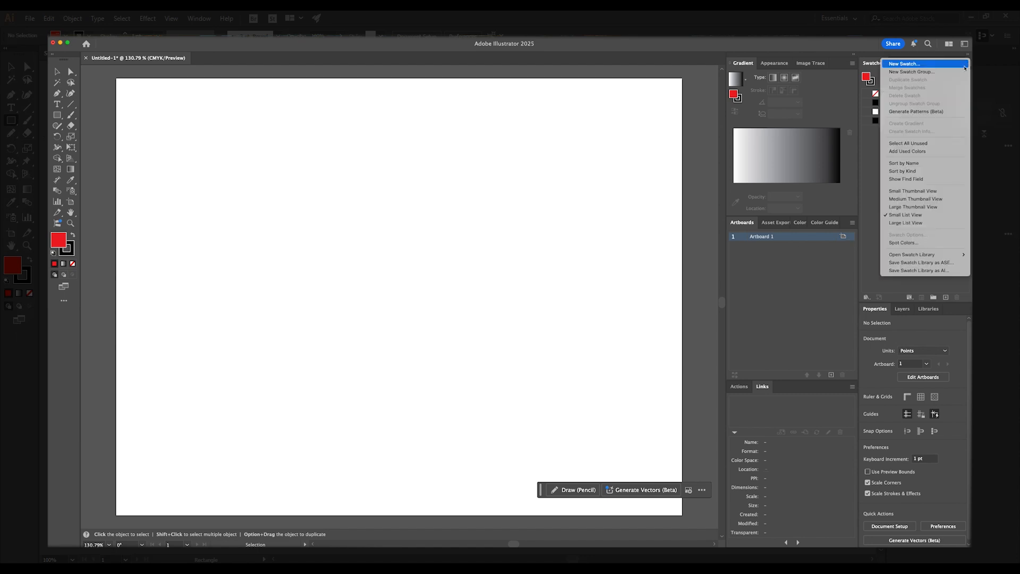
{"action": "mouse_move", "coordinate": [936, 256]}
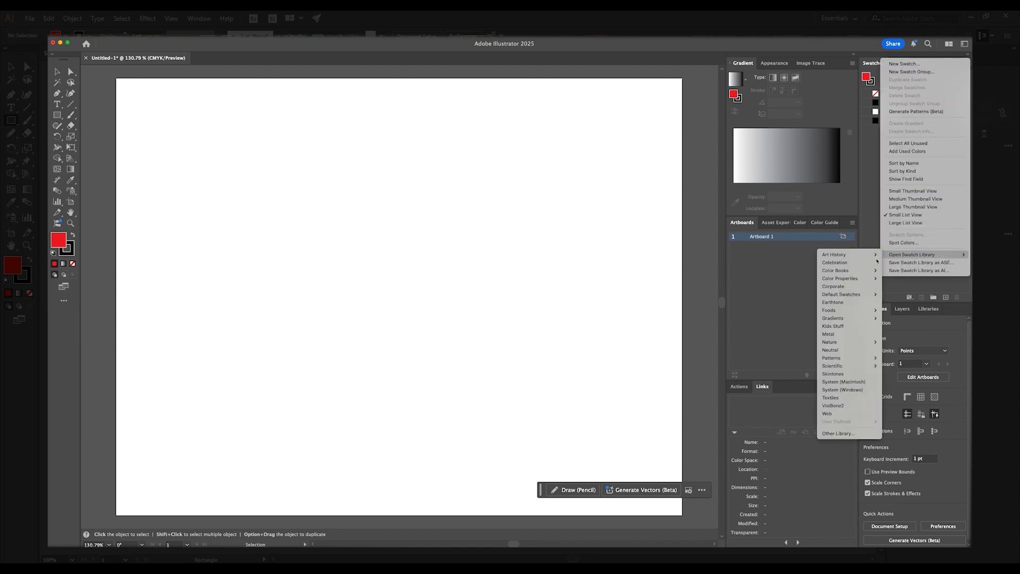
{"action": "mouse_move", "coordinate": [836, 273]}
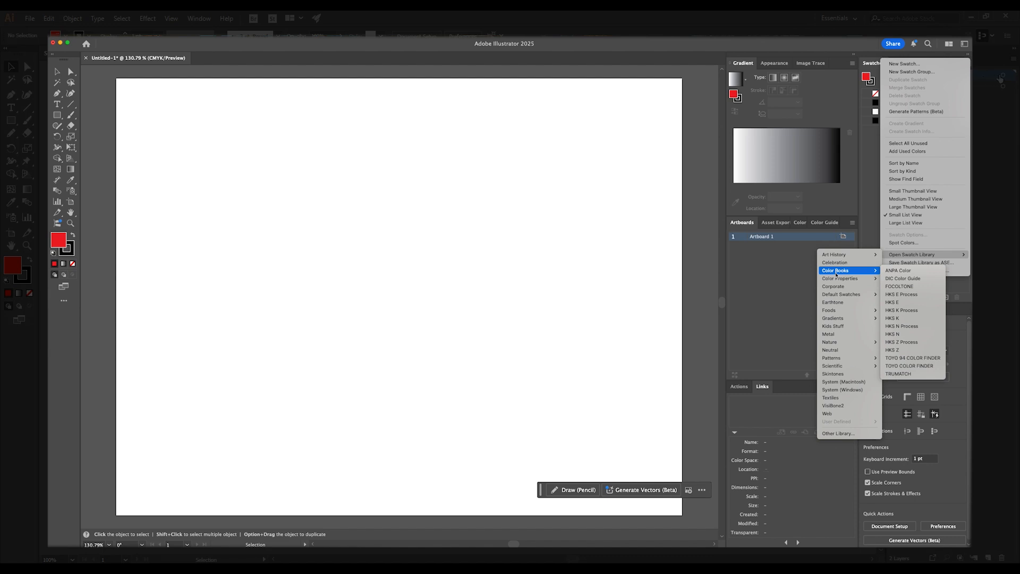
{"action": "left_click", "coordinate": [910, 366]}
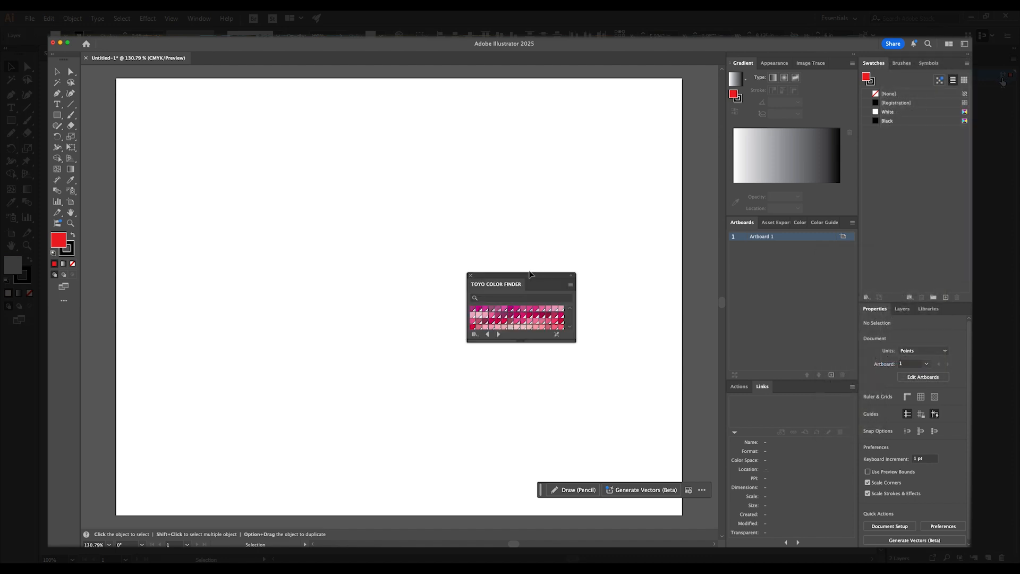
{"action": "left_click_drag", "start_coordinate": [530, 274], "coordinate": [153, 148]}
{"action": "left_click_drag", "start_coordinate": [150, 219], "coordinate": [147, 476]}
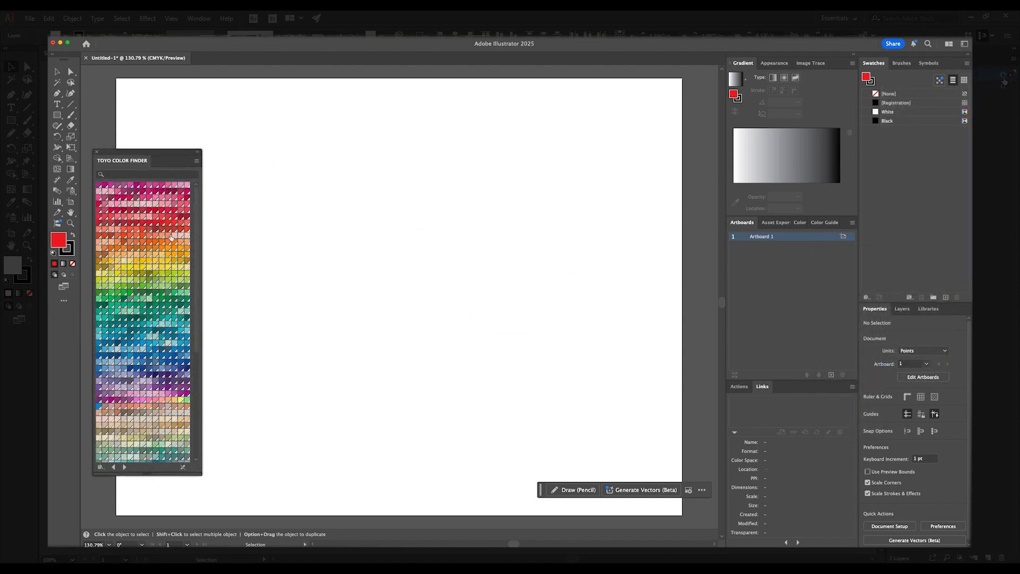
{"action": "left_click_drag", "start_coordinate": [197, 230], "coordinate": [204, 302]}
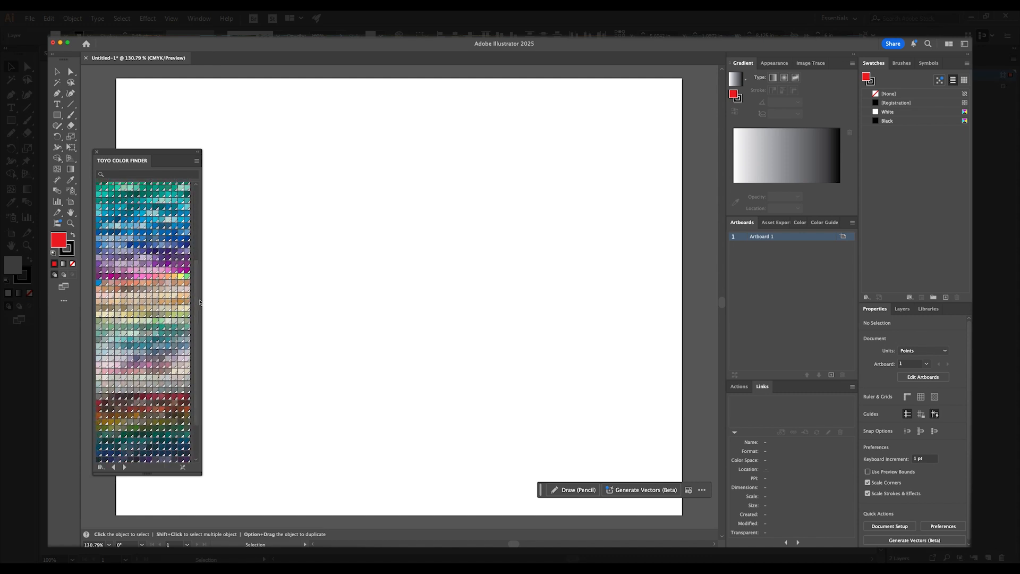
{"action": "scroll", "coordinate": [130, 236], "scroll_direction": "up", "scroll_amount": 1}
{"action": "left_click", "coordinate": [30, 294]}
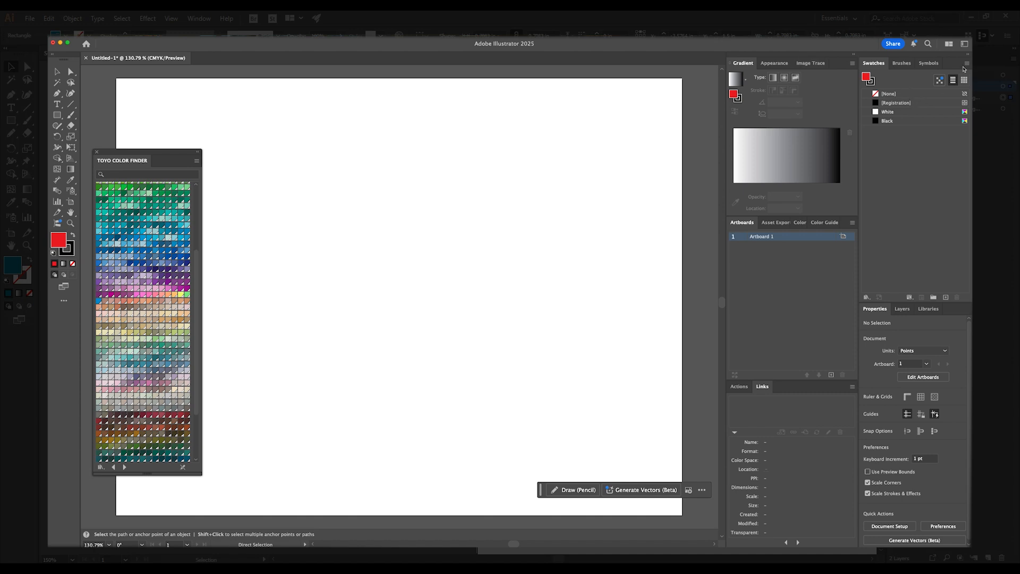
- Start a new spot-color swatch and switch its color mode to RGB
{"action": "left_click", "coordinate": [963, 66]}
{"action": "left_click", "coordinate": [961, 66]}
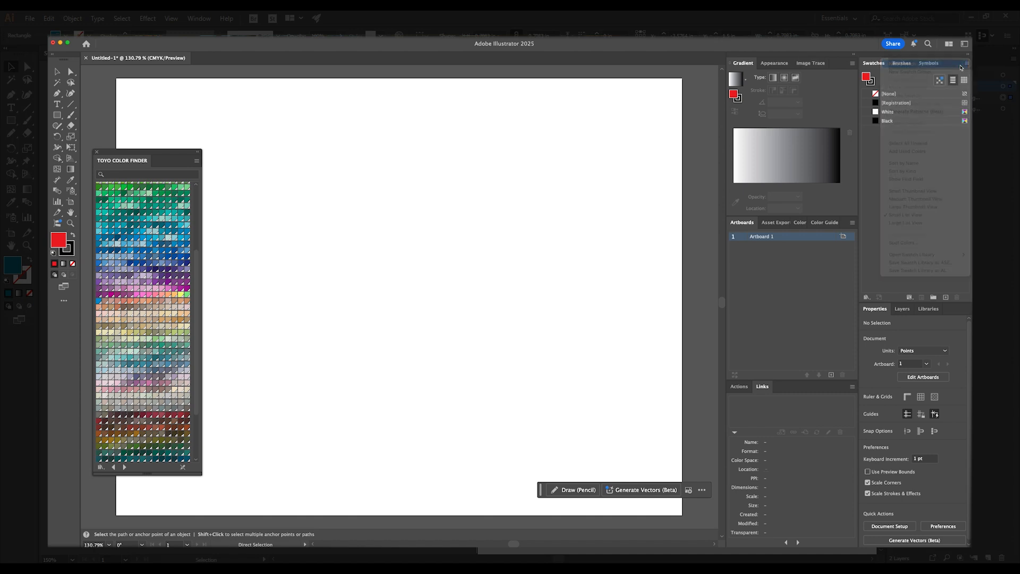
{"action": "left_click", "coordinate": [531, 236]}
{"action": "left_click", "coordinate": [527, 255]}
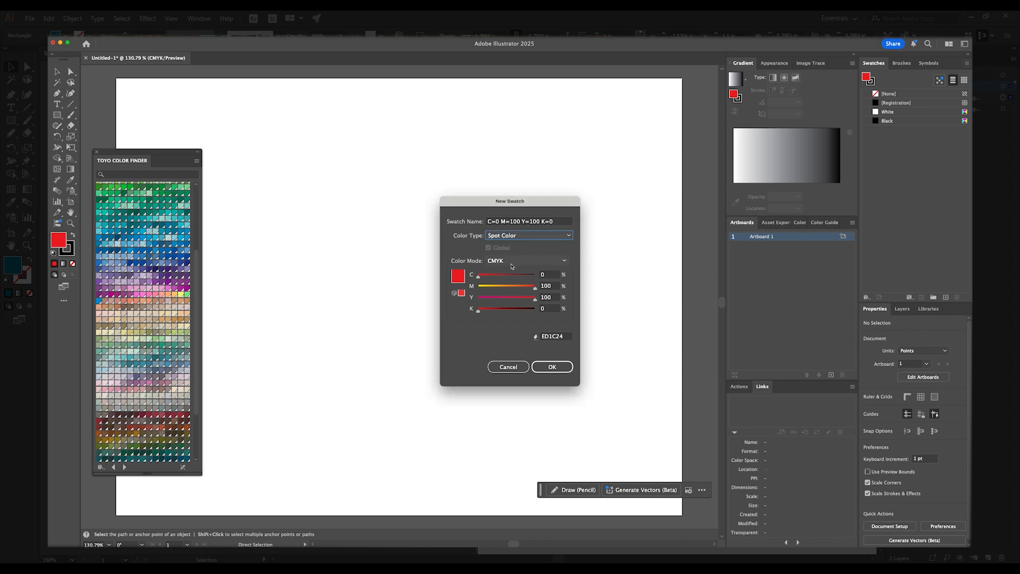
{"action": "left_click", "coordinate": [510, 264]}
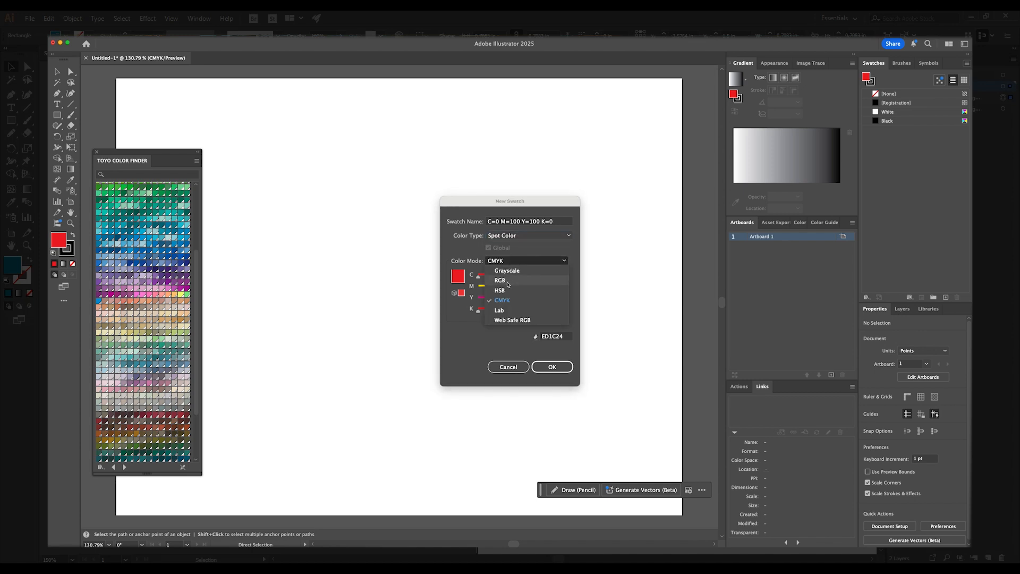
{"action": "left_click", "coordinate": [504, 281]}
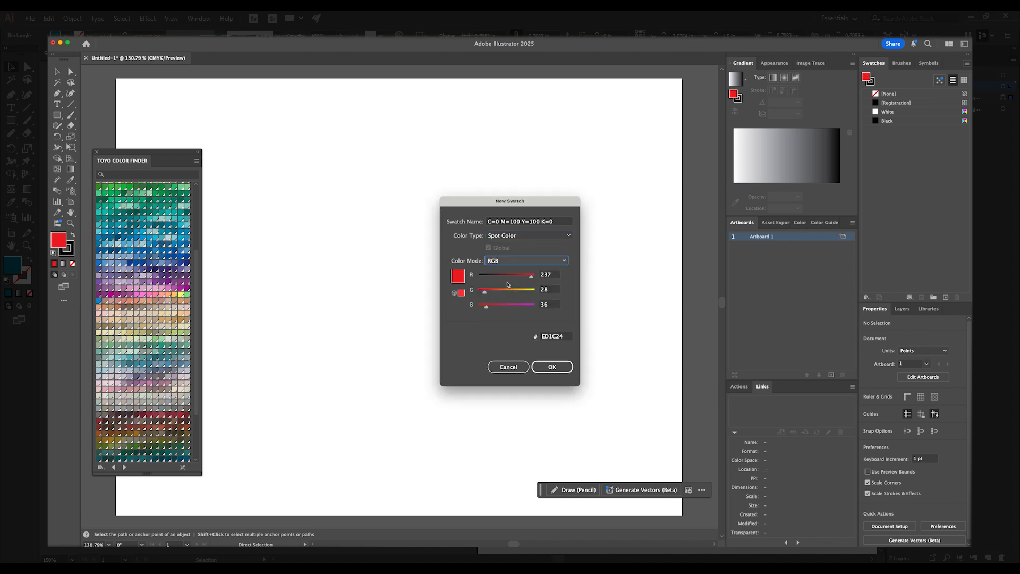
- Set the new swatch's color to R 0, G 140, B 149
{"action": "double_click", "coordinate": [549, 276]}
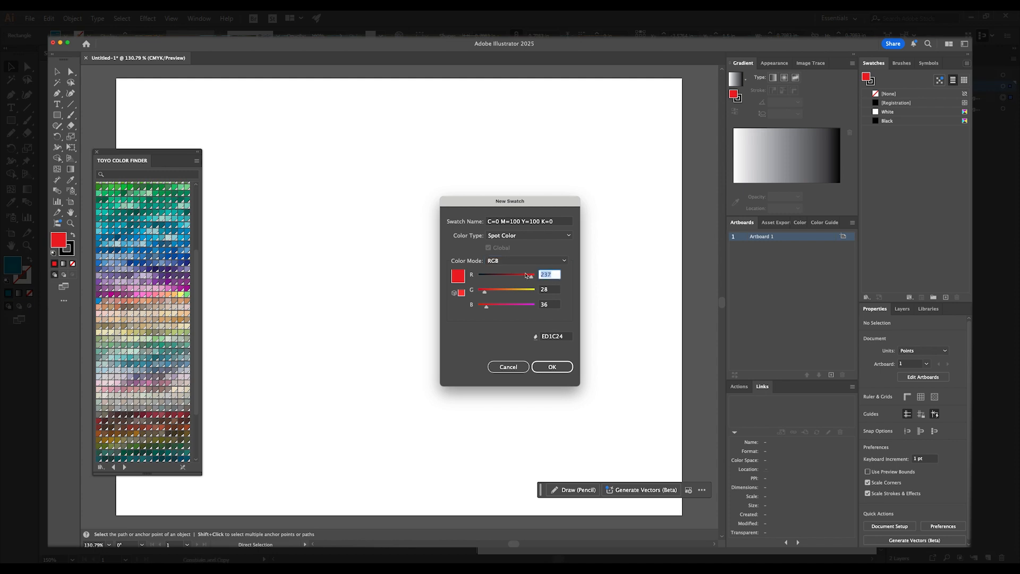
{"action": "type", "text": "0"}
{"action": "key", "text": "Tab"}
{"action": "type", "text": "140"}
{"action": "key", "text": "Tab"}
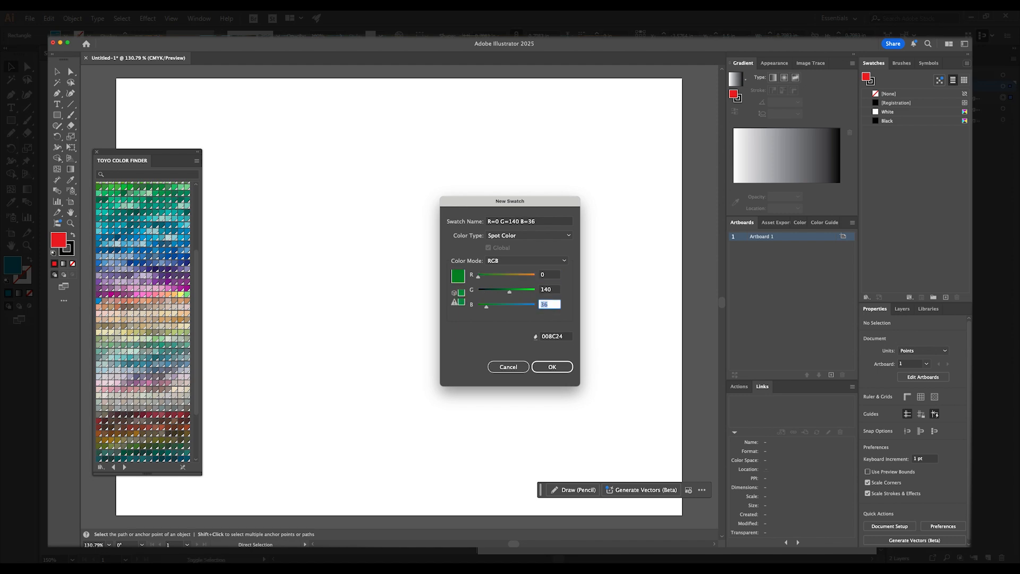
{"action": "type", "text": "149"}
{"action": "key", "text": "Tab"}
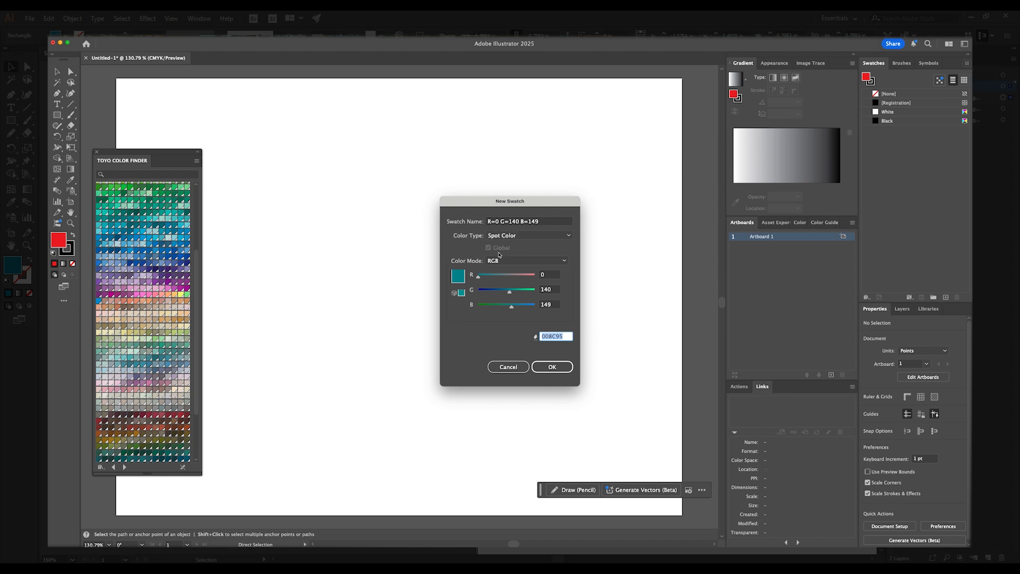
- Add the new spot swatch and rename it PMS 321C
{"action": "left_click", "coordinate": [550, 369]}
{"action": "left_click", "coordinate": [550, 369]}
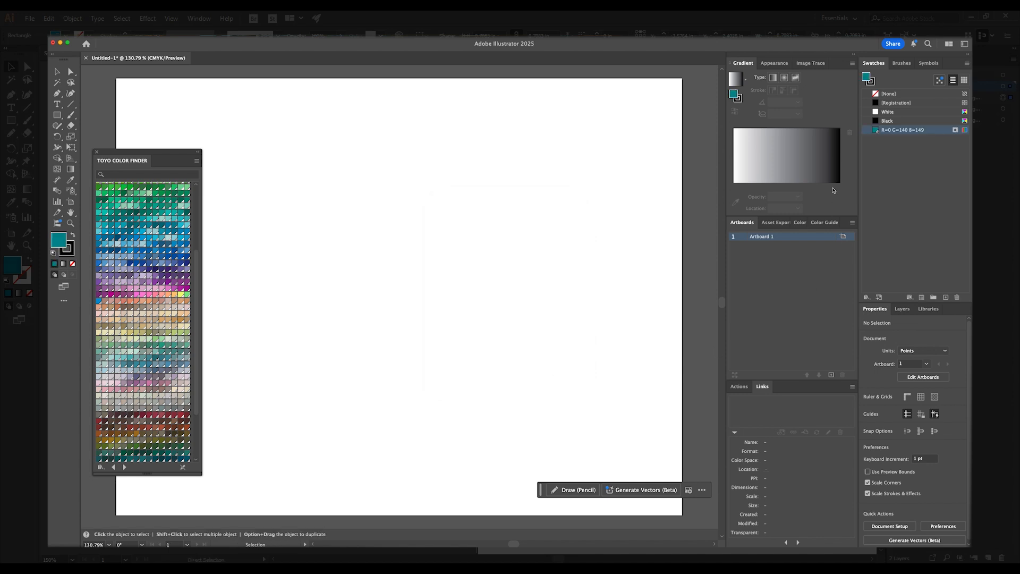
{"action": "double_click", "coordinate": [896, 133]}
{"action": "type", "text": "PMS"}
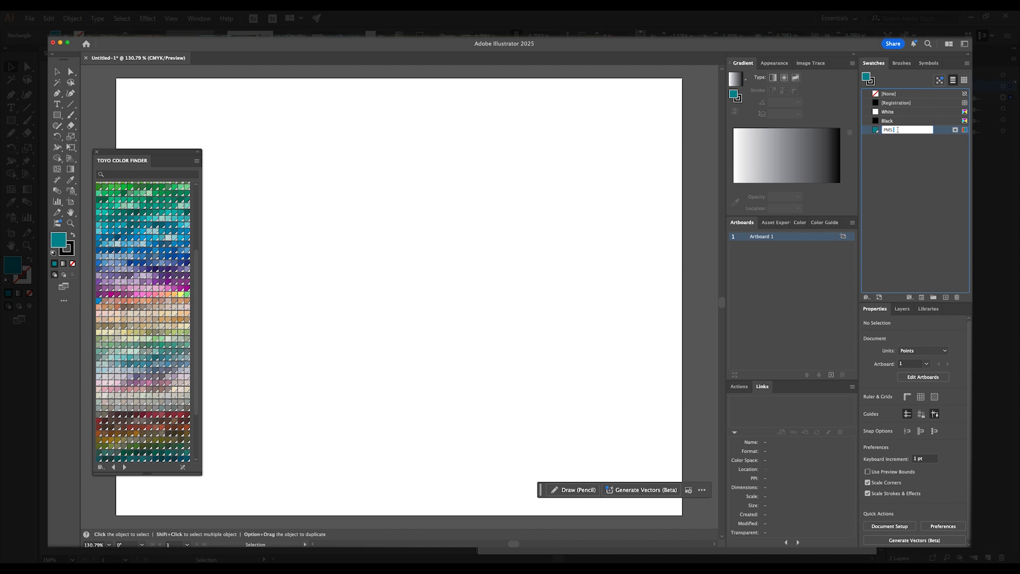
{"action": "type", "text": " 321C"}
{"action": "key", "text": "Return"}
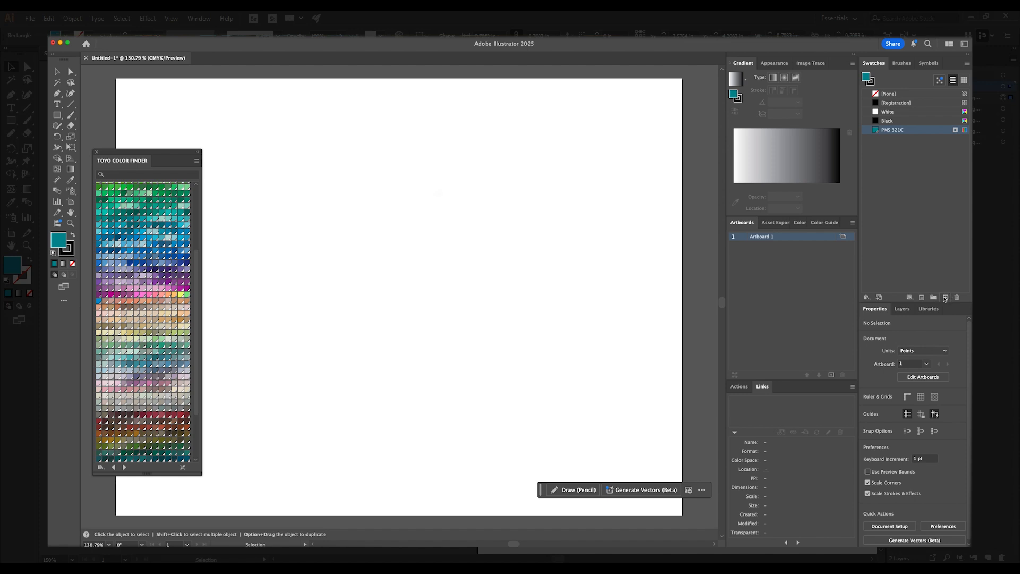
- Create another spot-color swatch named PMS 421C with RGB values R 56, G 47, B 45
{"action": "left_click", "coordinate": [946, 297]}
{"action": "type", "text": "Pa"}
{"action": "key", "text": "BackSpace"}
{"action": "type", "text": "MS "}
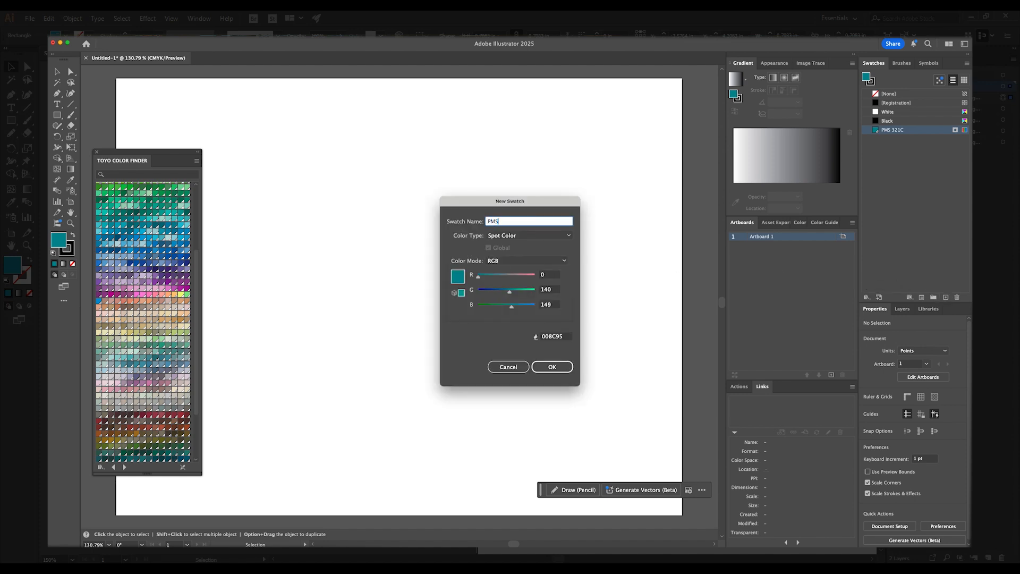
{"action": "type", "text": "421C"}
{"action": "key", "text": "Tab"}
{"action": "key", "text": "Tab"}
{"action": "key", "text": "Tab"}
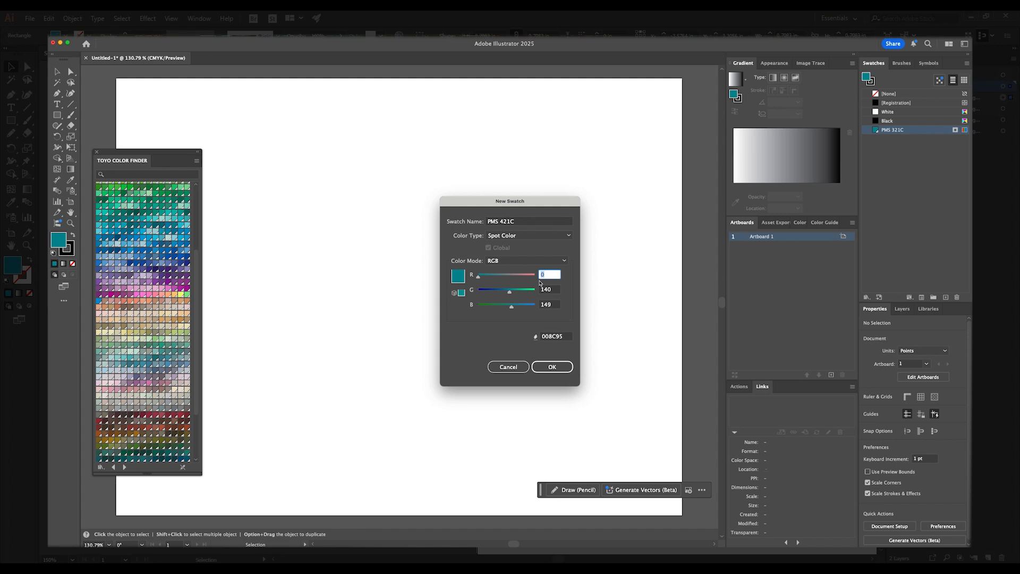
{"action": "type", "text": "56"}
{"action": "key", "text": "Tab"}
{"action": "type", "text": "47"}
{"action": "key", "text": "Tab"}
{"action": "type", "text": "45"}
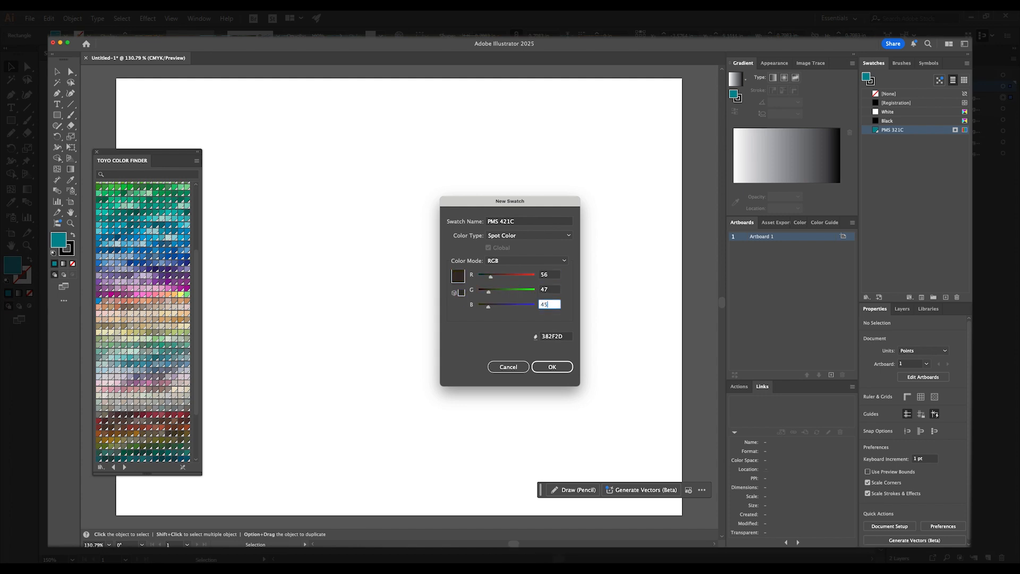
{"action": "left_click", "coordinate": [545, 366]}
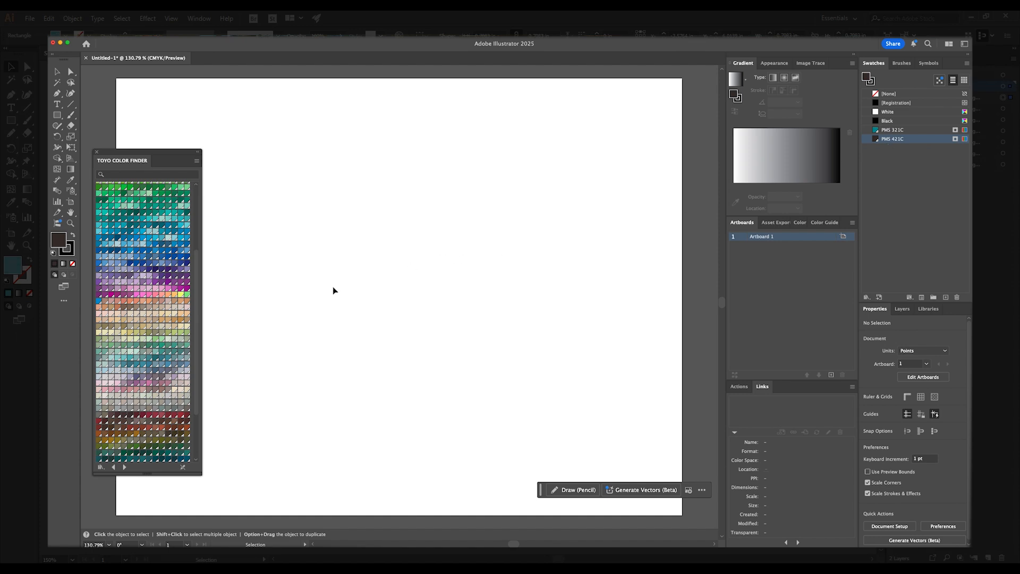
- Add TOYO color CF 10385 to the swatches and draw a square about 39 pt wide on the artboard
{"action": "left_click", "coordinate": [157, 241]}
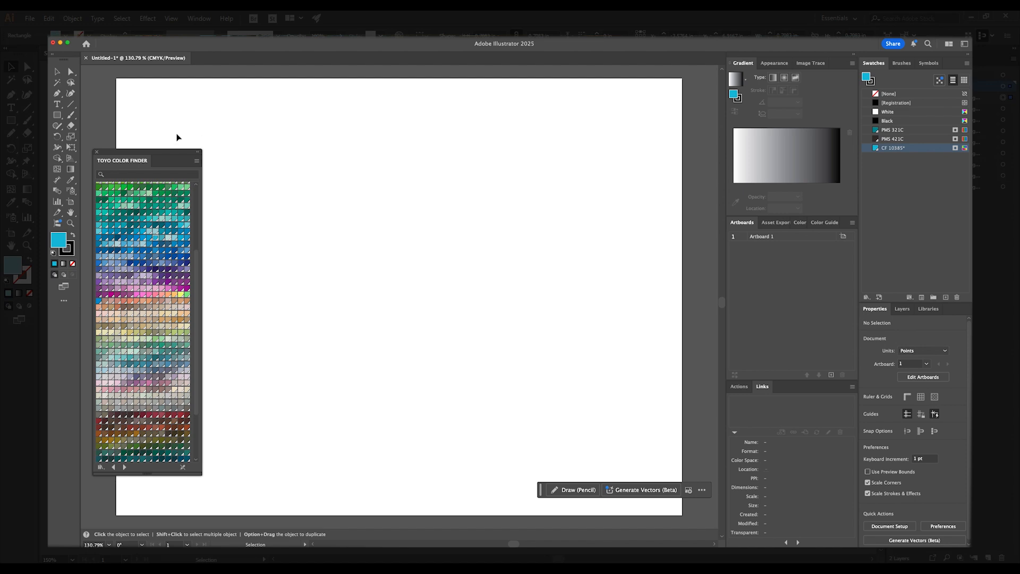
{"action": "left_click", "coordinate": [60, 119]}
{"action": "left_click_drag", "start_coordinate": [353, 176], "coordinate": [380, 203]}
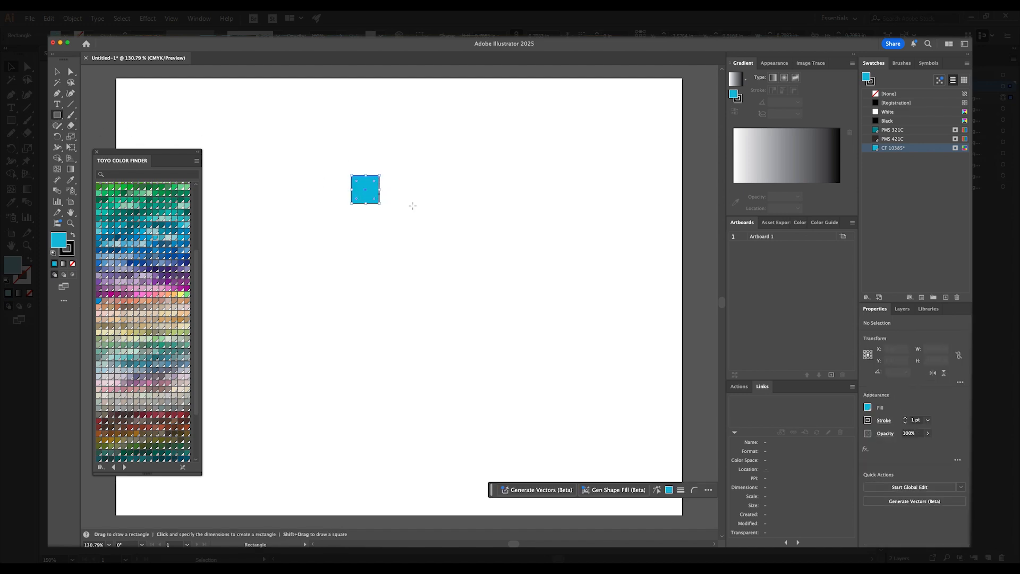
- Remove the square's stroke and fill it with the PMS 321C swatch
{"action": "left_click", "coordinate": [71, 252]}
{"action": "left_click", "coordinate": [72, 264]}
{"action": "key", "text": "v"}
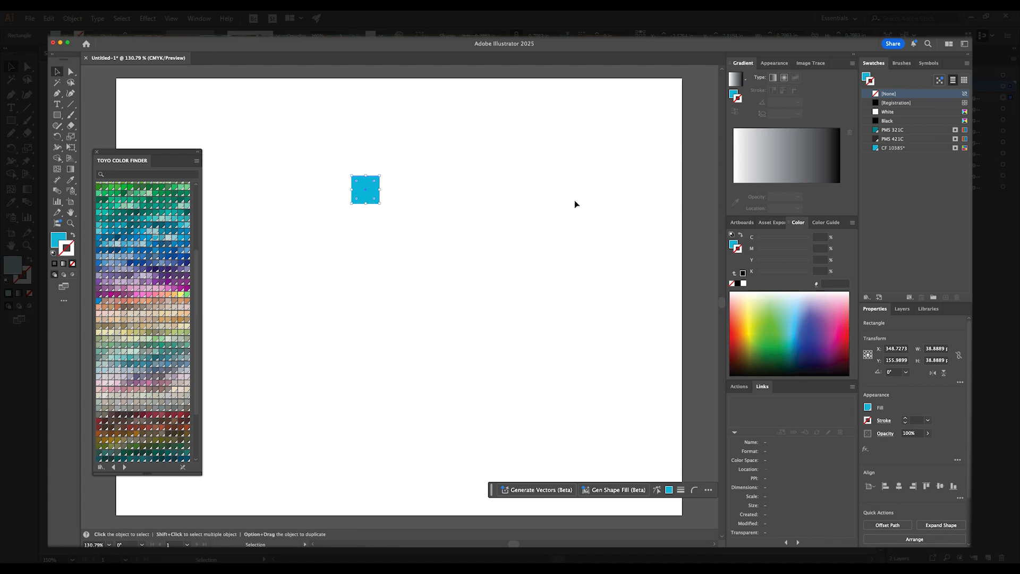
{"action": "left_click", "coordinate": [892, 134]}
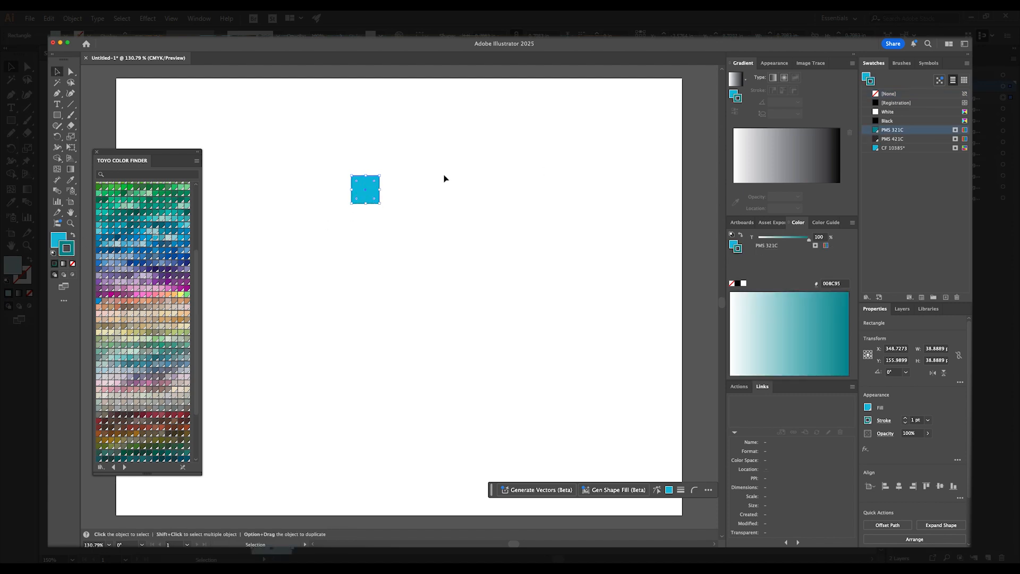
{"action": "left_click", "coordinate": [72, 263]}
{"action": "left_click", "coordinate": [903, 130]}
- Duplicate the square downward into a column of ten evenly spaced squares
{"action": "left_click_drag", "start_coordinate": [365, 198], "coordinate": [364, 226]}
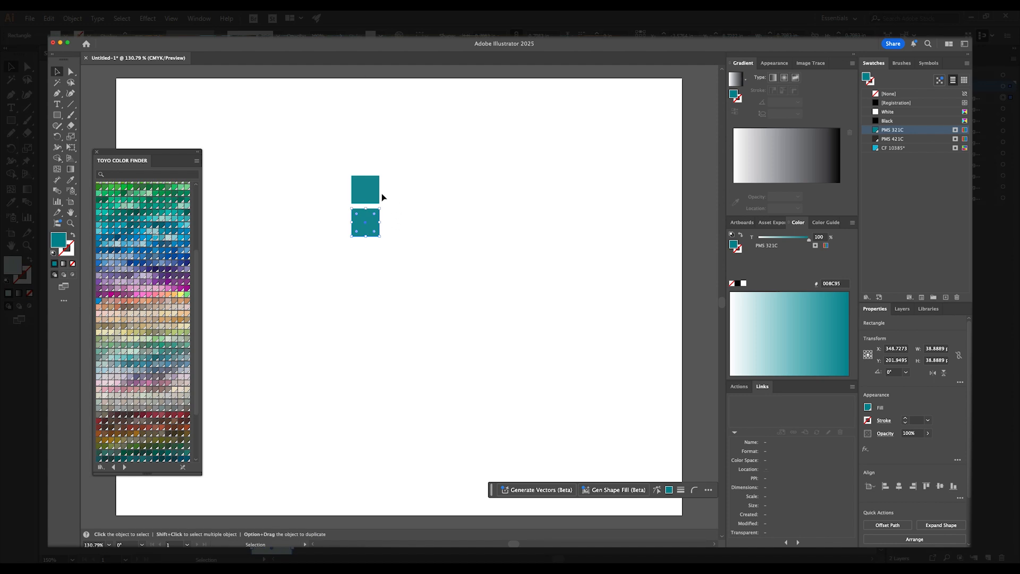
{"action": "left_click", "coordinate": [371, 193]}
{"action": "left_click", "coordinate": [368, 229]}
{"action": "left_click_drag", "start_coordinate": [371, 231], "coordinate": [362, 484]}
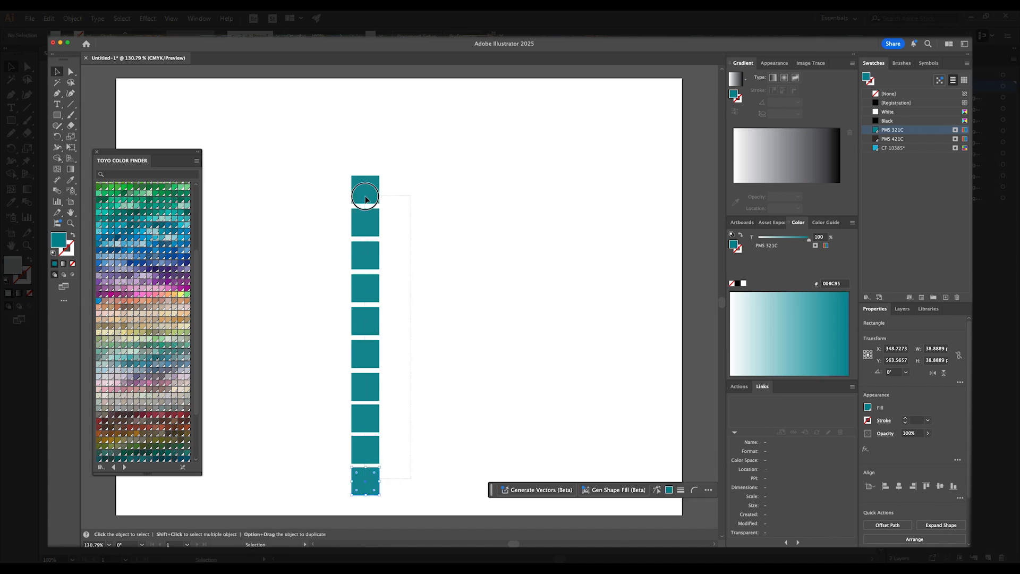
{"action": "key", "text": "super+a"}
{"action": "left_click", "coordinate": [398, 226]}
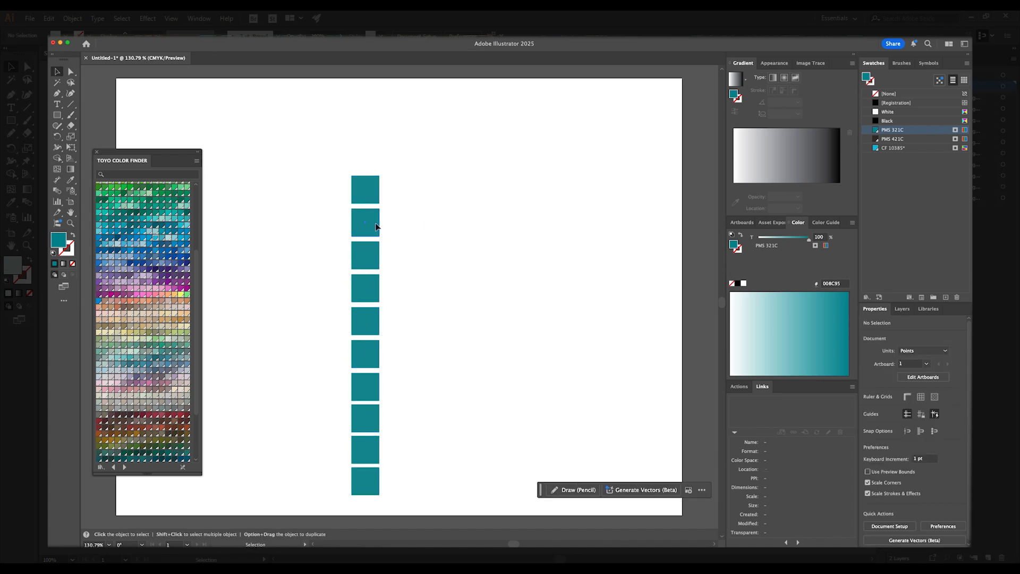
- Set the second square's PMS 321C tint to 90% using the Color panel
{"action": "left_click", "coordinate": [376, 227]}
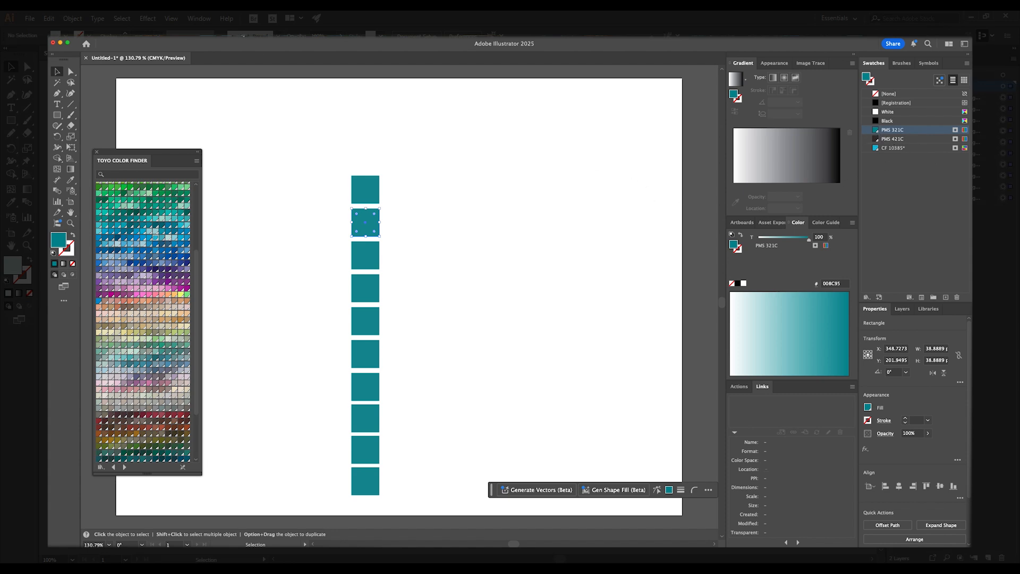
{"action": "left_click", "coordinate": [234, 30]}
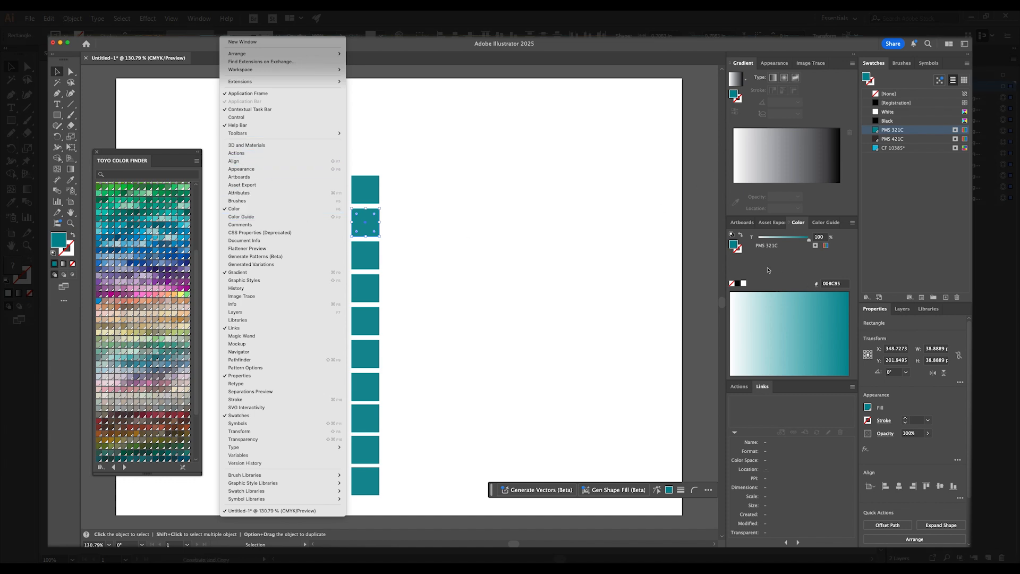
{"action": "left_click", "coordinate": [808, 269]}
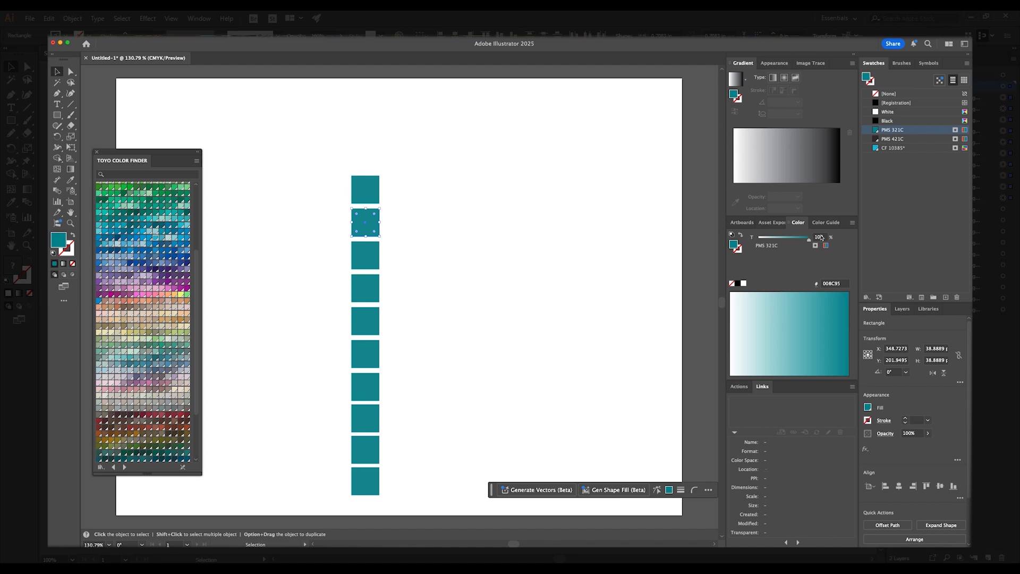
{"action": "left_click", "coordinate": [852, 226]}
{"action": "left_click", "coordinate": [876, 224]}
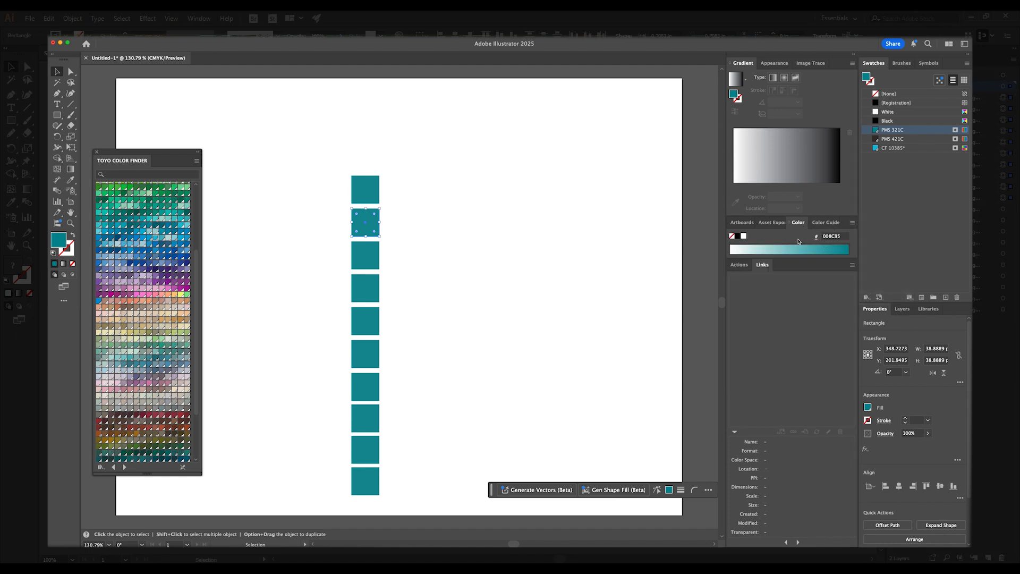
{"action": "left_click", "coordinate": [852, 223]}
{"action": "left_click", "coordinate": [866, 224]}
{"action": "left_click", "coordinate": [819, 237]}
{"action": "type", "text": "90"}
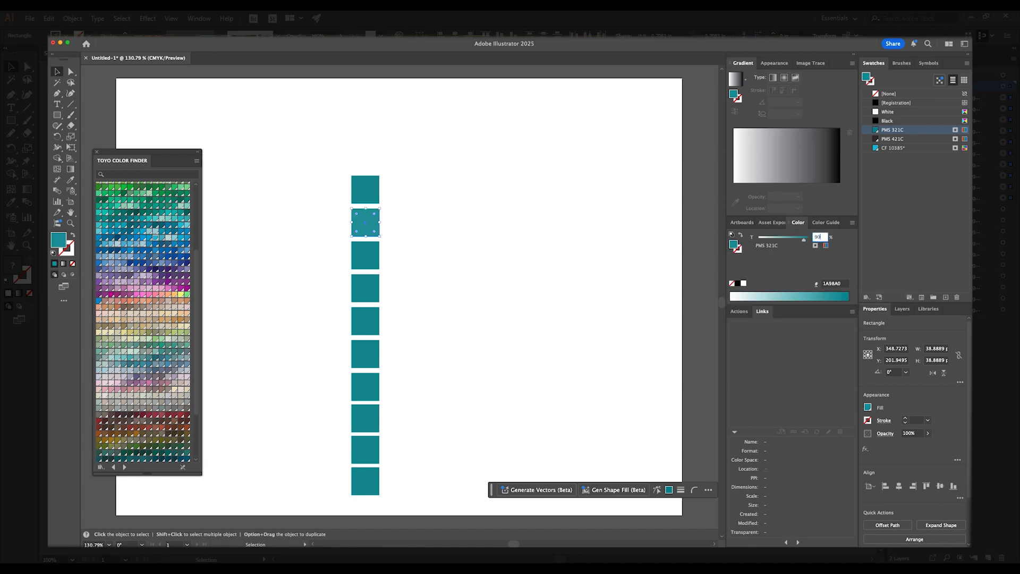
- Set the third to sixth squares' tints to 80%, about 70%, 60% and 50%
{"action": "left_click", "coordinate": [365, 256]}
{"action": "left_click", "coordinate": [820, 237]}
{"action": "type", "text": "80"}
{"action": "left_click", "coordinate": [374, 289]}
{"action": "left_click", "coordinate": [818, 237]}
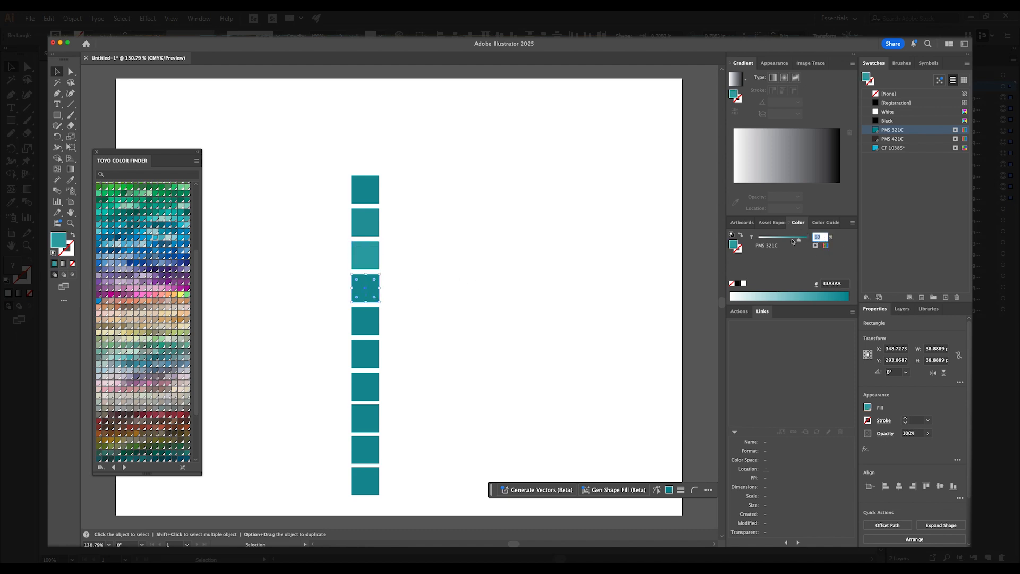
{"action": "left_click", "coordinate": [793, 240]}
{"action": "left_click", "coordinate": [372, 322]}
{"action": "left_click", "coordinate": [819, 238]}
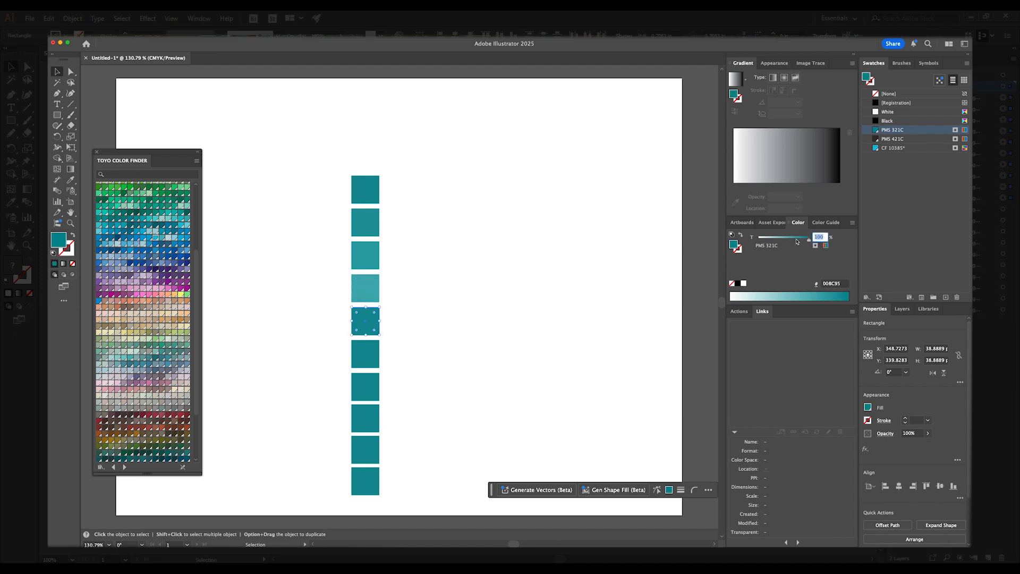
{"action": "mouse_move", "coordinate": [797, 242]}
{"action": "left_mouse_down"}
{"action": "mouse_move", "coordinate": [767, 240]}
{"action": "mouse_move", "coordinate": [788, 240]}
{"action": "left_mouse_up"}
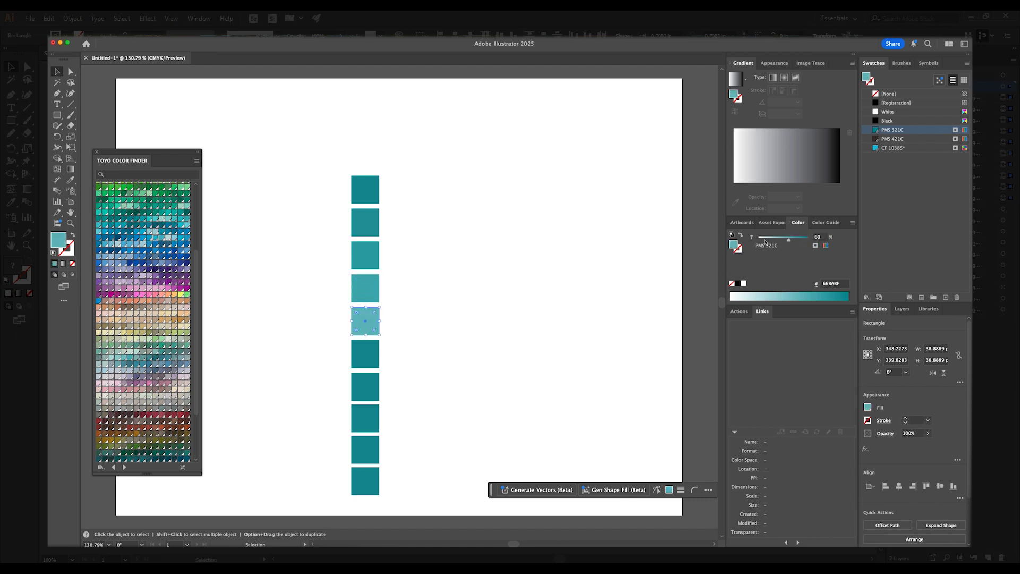
{"action": "left_click", "coordinate": [359, 353]}
{"action": "left_click", "coordinate": [820, 237]}
{"action": "type", "text": "50"}
{"action": "key", "text": "Return"}
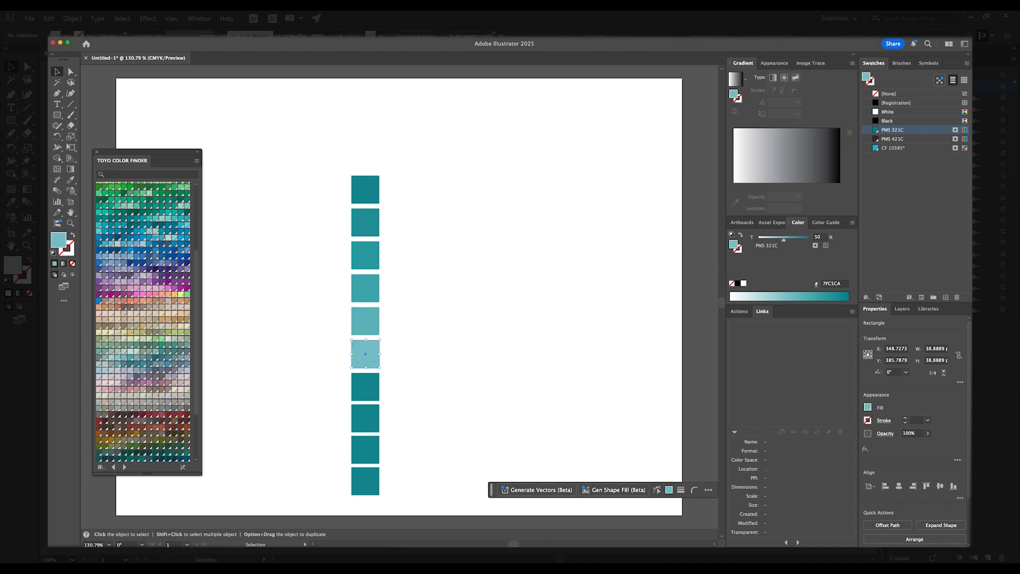
- Set the seventh to tenth squares' tints to 40%, 30%, 20% and 10%
{"action": "left_click", "coordinate": [365, 387]}
{"action": "left_click", "coordinate": [826, 238]}
{"action": "type", "text": "40"}
{"action": "key", "text": "Return"}
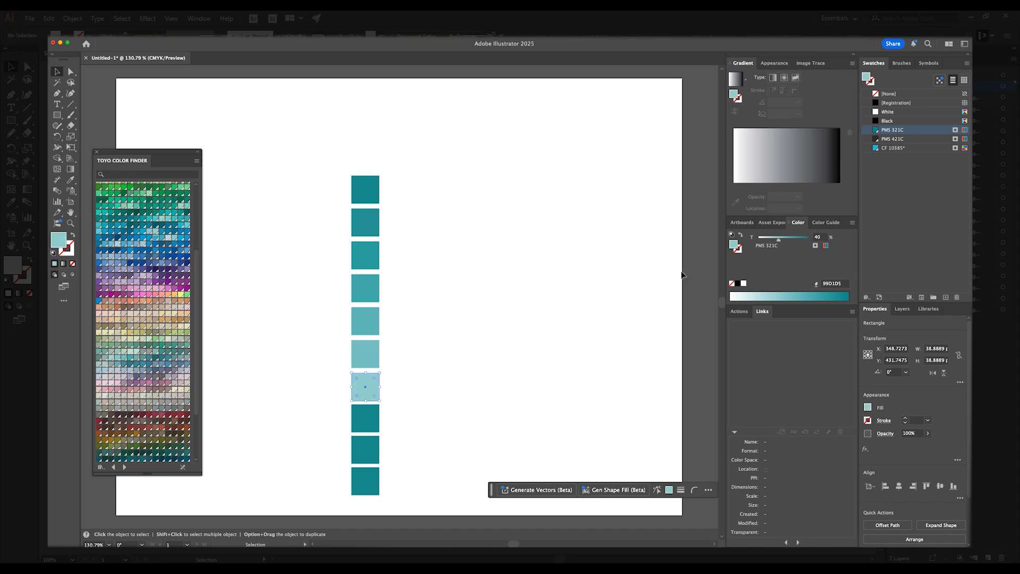
{"action": "left_click", "coordinate": [365, 418]}
{"action": "left_click", "coordinate": [822, 238]}
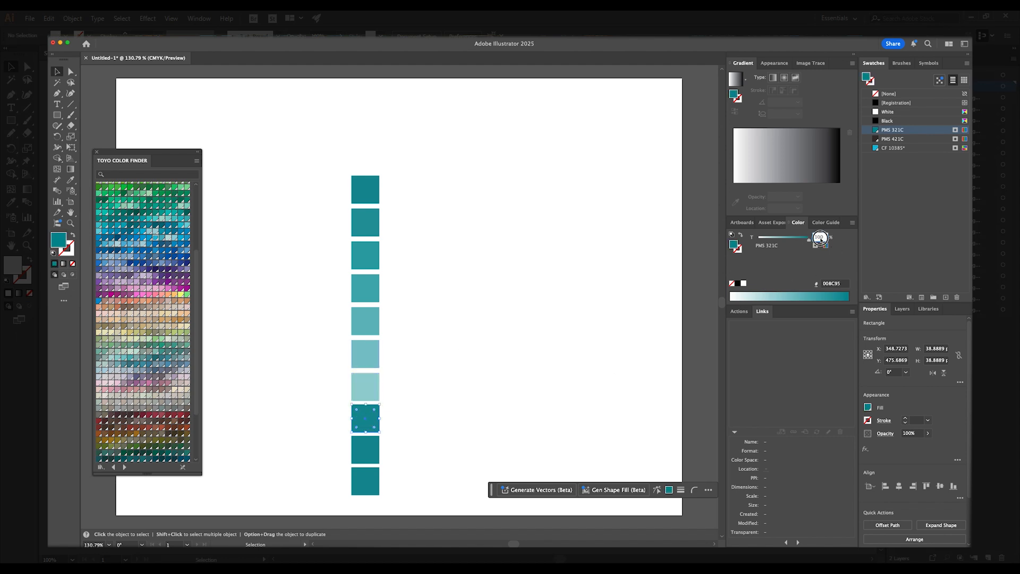
{"action": "type", "text": "30"}
{"action": "key", "text": "Return"}
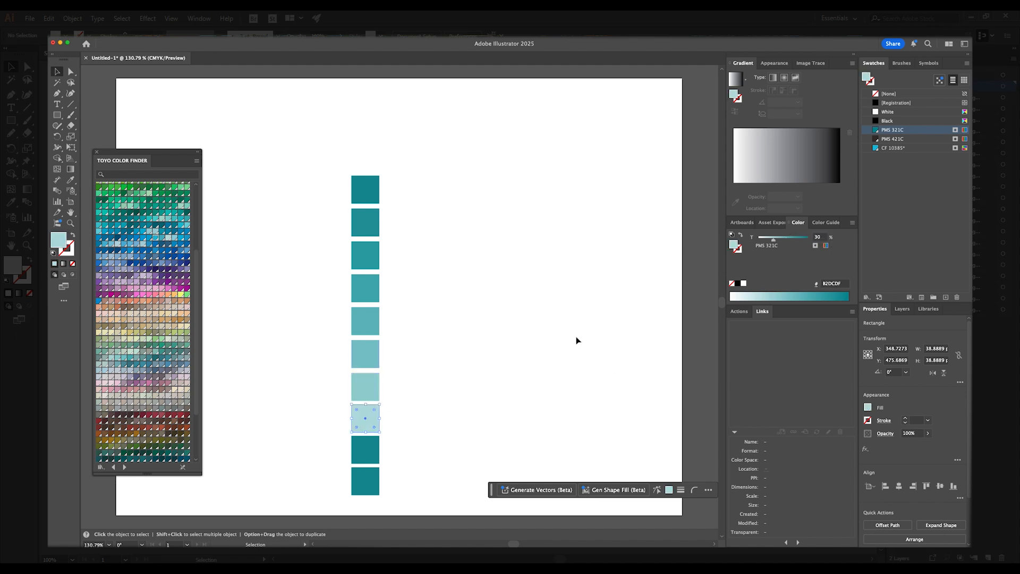
{"action": "left_click", "coordinate": [360, 446]}
{"action": "left_click", "coordinate": [822, 238]}
{"action": "type", "text": "20"}
{"action": "key", "text": "Return"}
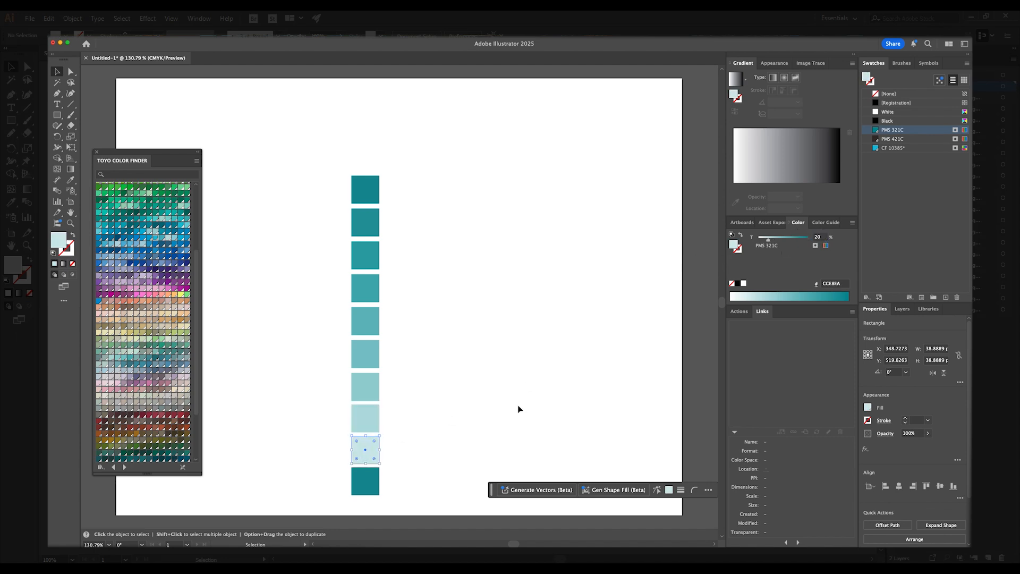
{"action": "left_click", "coordinate": [372, 481]}
{"action": "left_click", "coordinate": [821, 238]}
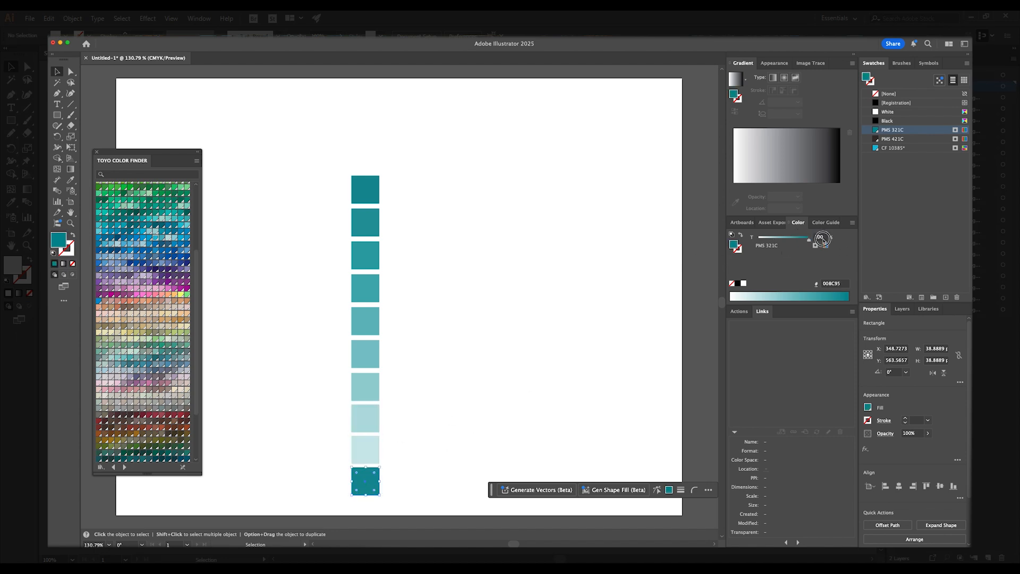
{"action": "type", "text": "10"}
{"action": "key", "text": "Return"}
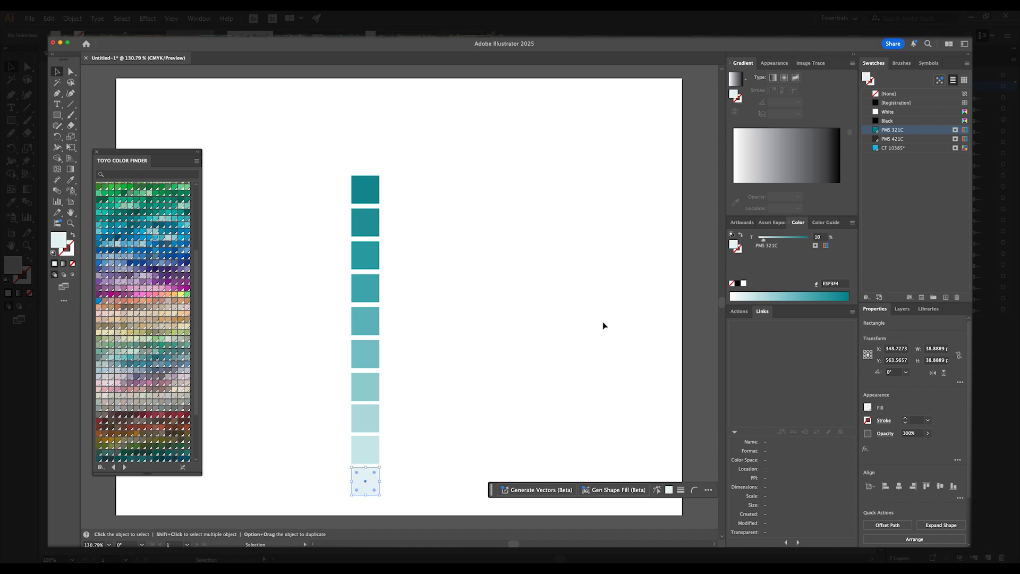
- Duplicate the whole tint column to the right and recolor the copy with the PMS 421C swatch
{"action": "left_click", "coordinate": [463, 393]}
{"action": "left_click_drag", "start_coordinate": [407, 484], "coordinate": [367, 181]}
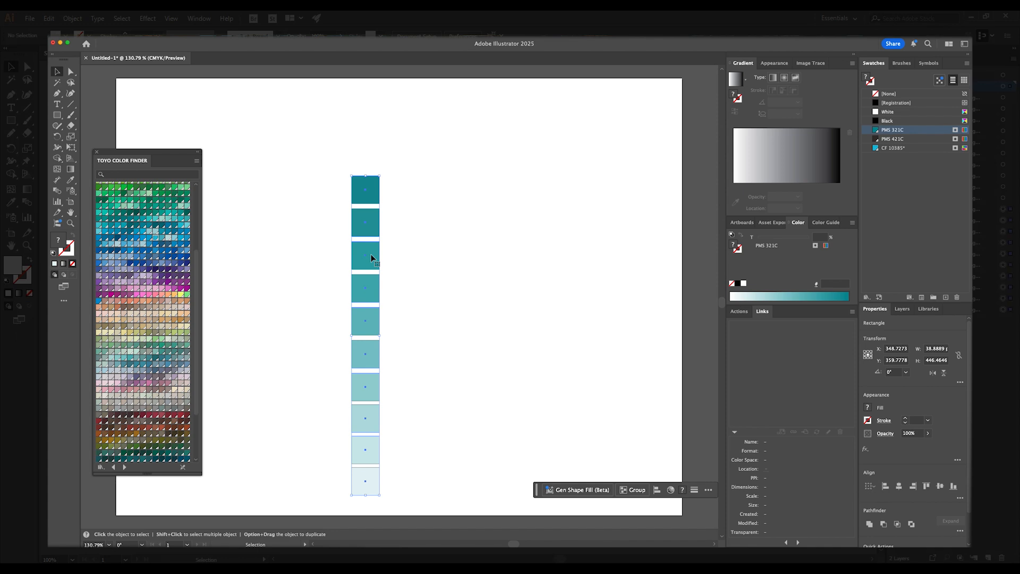
{"action": "left_click_drag", "start_coordinate": [361, 229], "coordinate": [395, 228]}
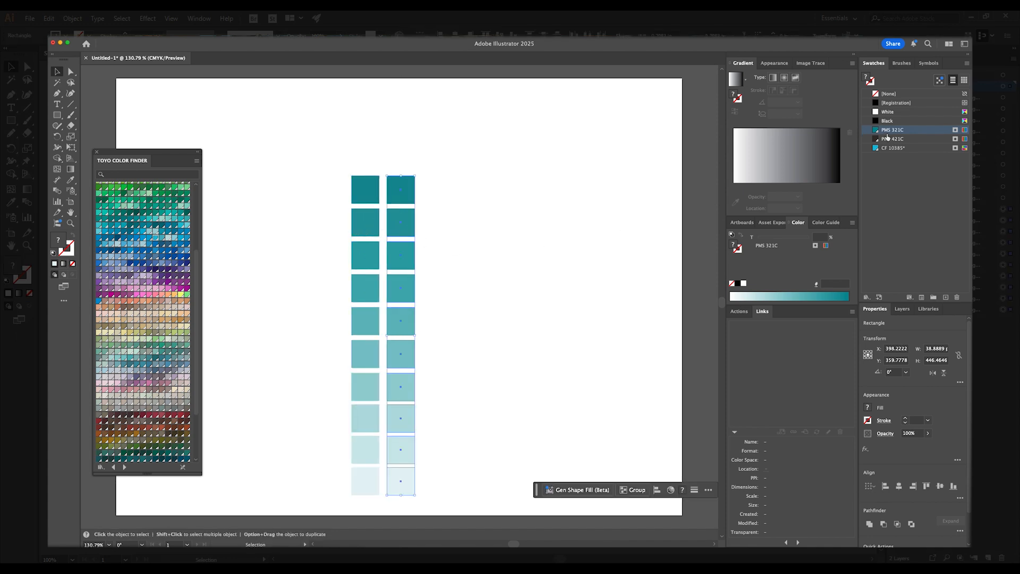
{"action": "left_click", "coordinate": [888, 139]}
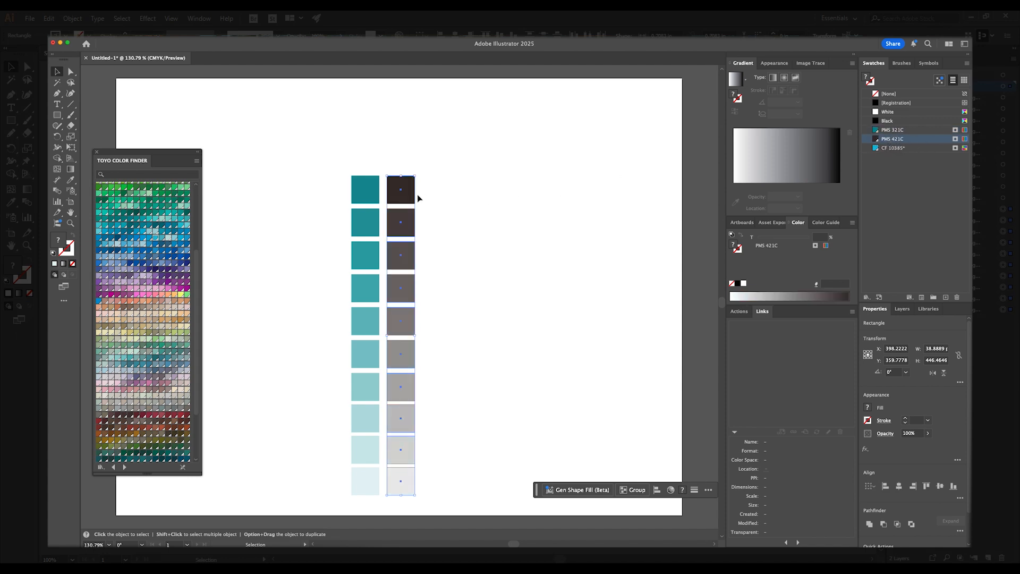
- Duplicate the PMS 321C tint column to the left and recolor the copy with the CF 10385 swatch
{"action": "left_click_drag", "start_coordinate": [327, 186], "coordinate": [367, 486]}
{"action": "left_click_drag", "start_coordinate": [372, 204], "coordinate": [253, 208]}
{"action": "left_click", "coordinate": [886, 148]}
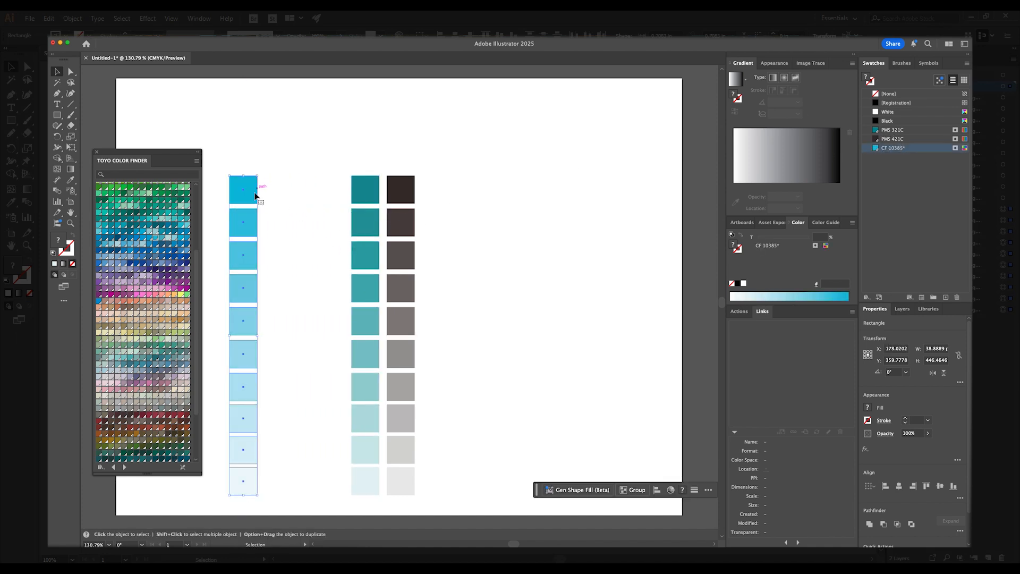
{"action": "left_click", "coordinate": [289, 451]}
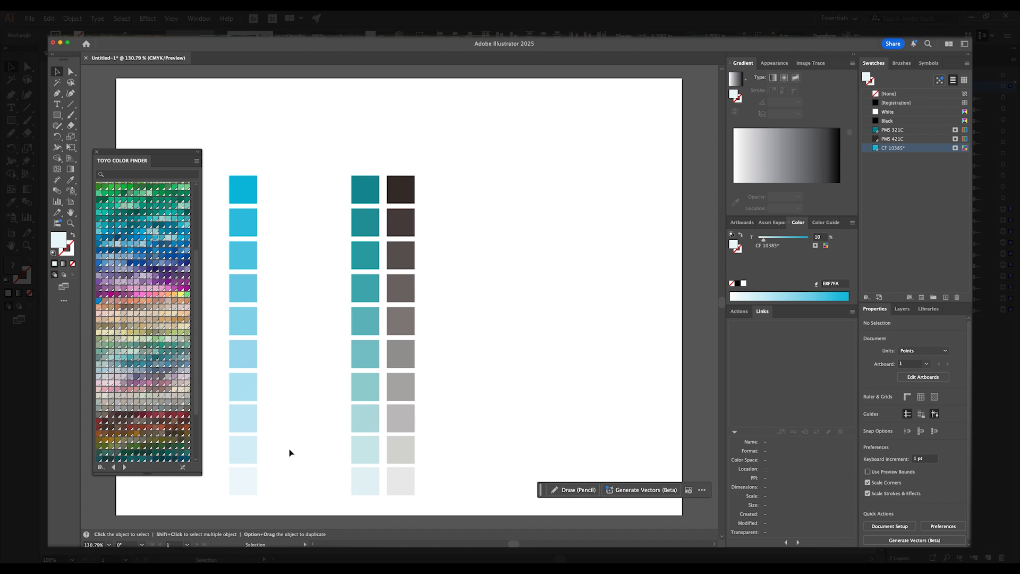
- Select the PMS 321C tint column and save it as a swatch group named PMS 321, including swatches for tints
{"action": "left_click", "coordinate": [366, 197]}
{"action": "left_click_drag", "start_coordinate": [332, 259], "coordinate": [365, 485]}
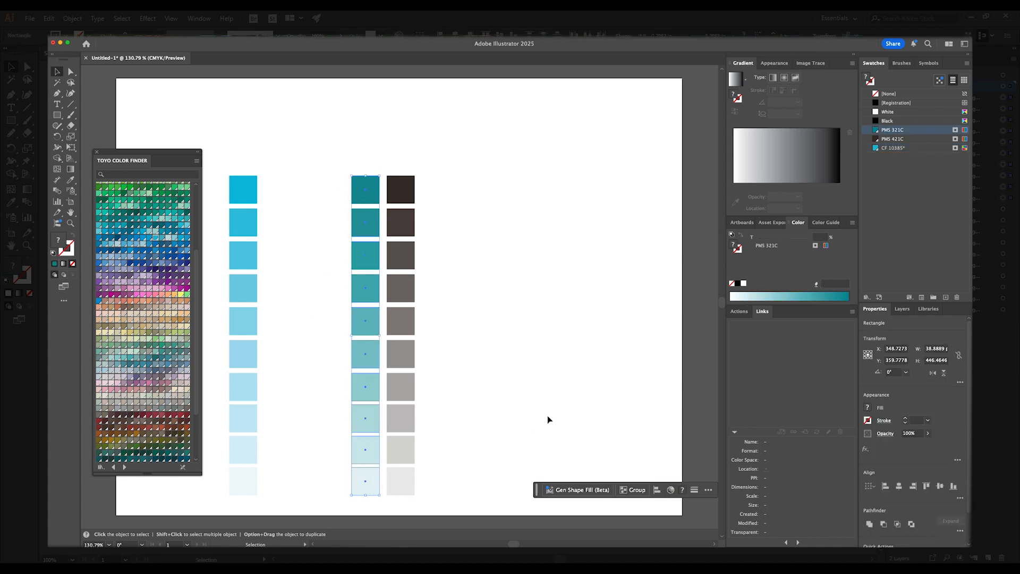
{"action": "left_click", "coordinate": [945, 298]}
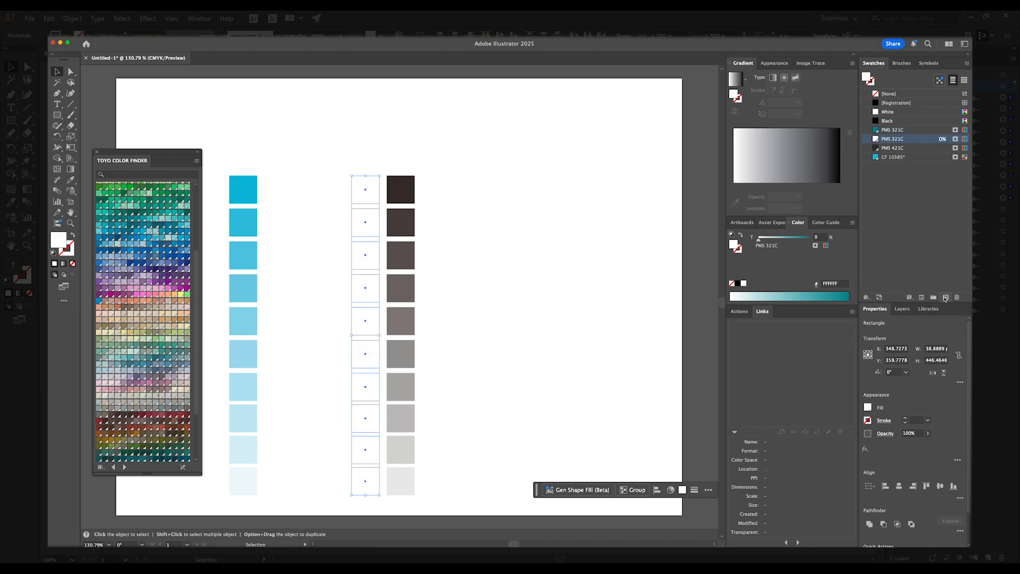
{"action": "key", "text": "super+z"}
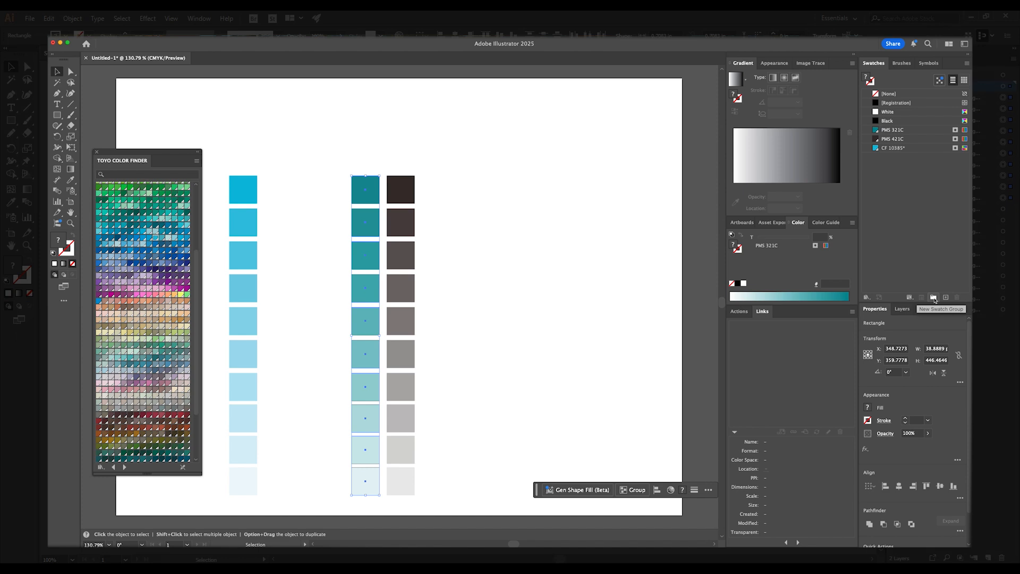
{"action": "left_click", "coordinate": [934, 298]}
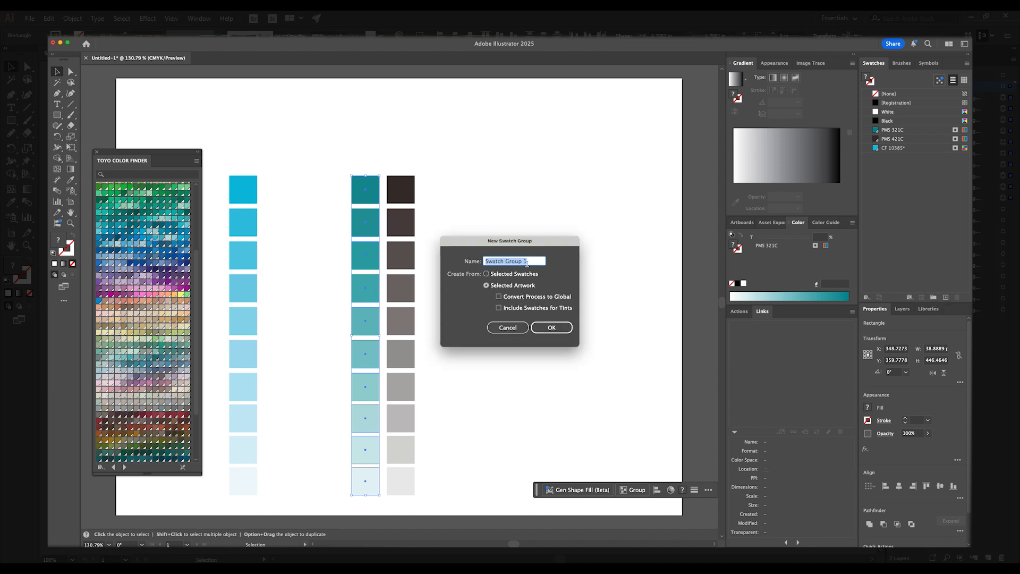
{"action": "type", "text": "PMS 321"}
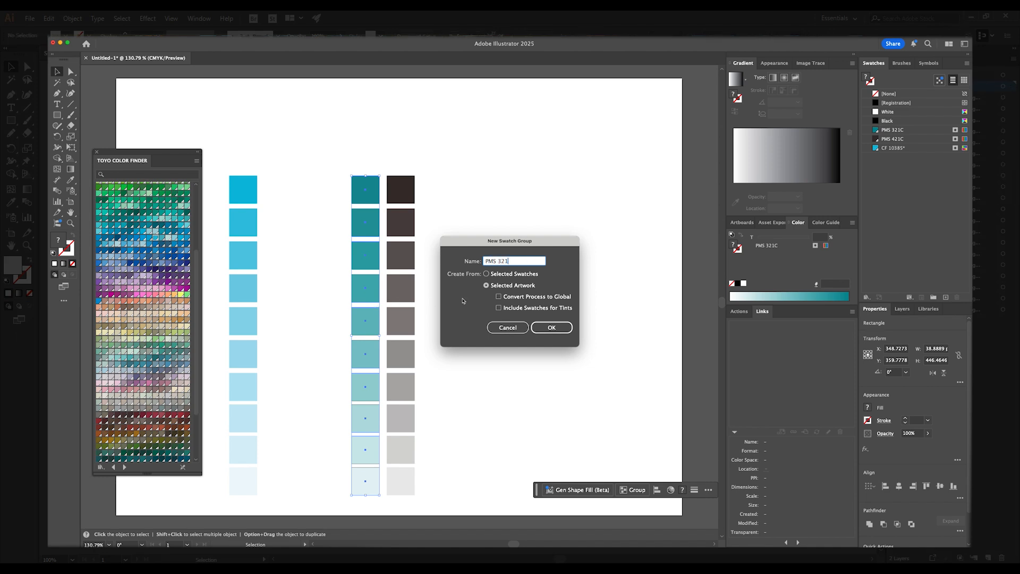
{"action": "left_click", "coordinate": [499, 308]}
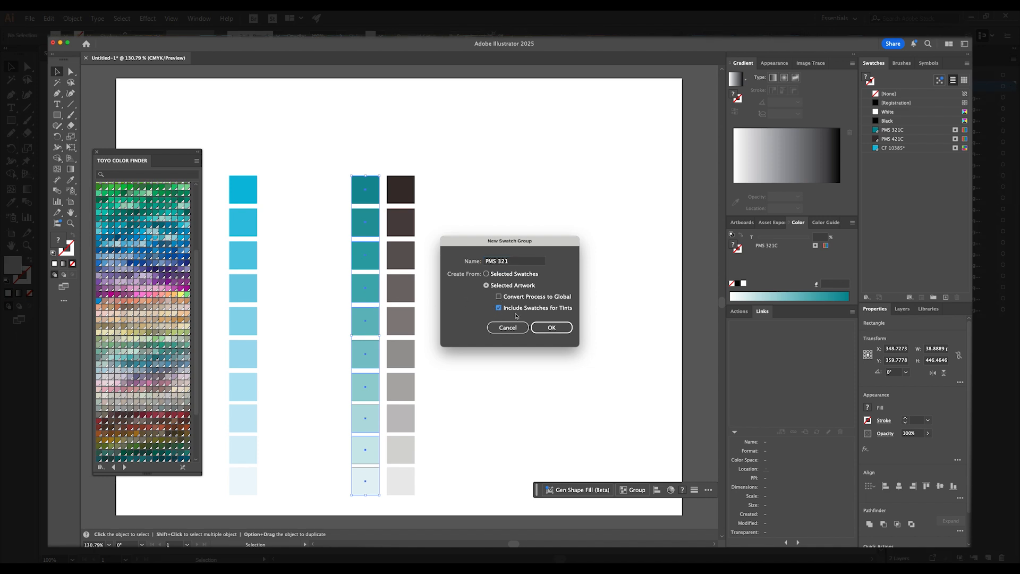
{"action": "left_click", "coordinate": [551, 328]}
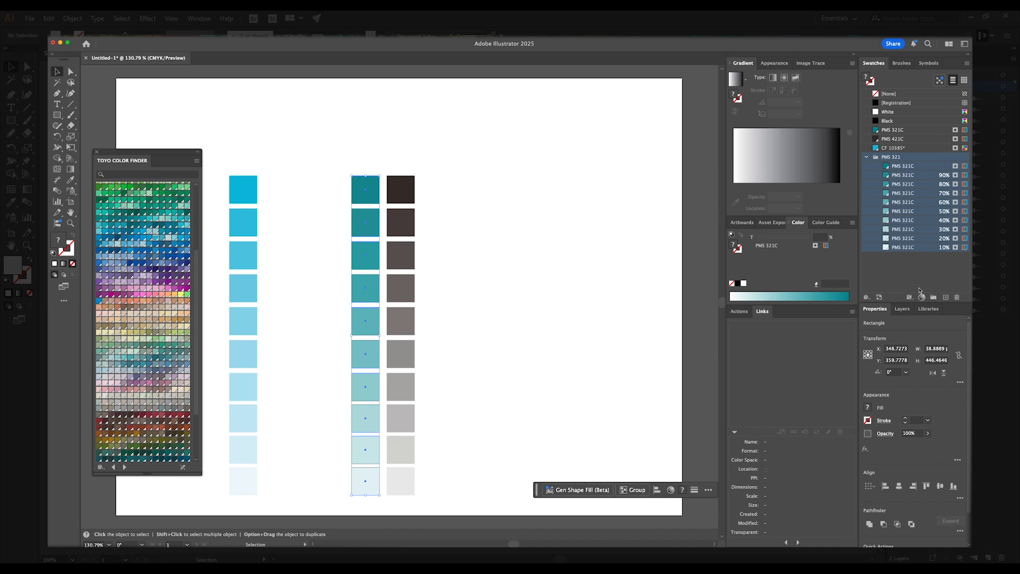
{"action": "left_click", "coordinate": [906, 265]}
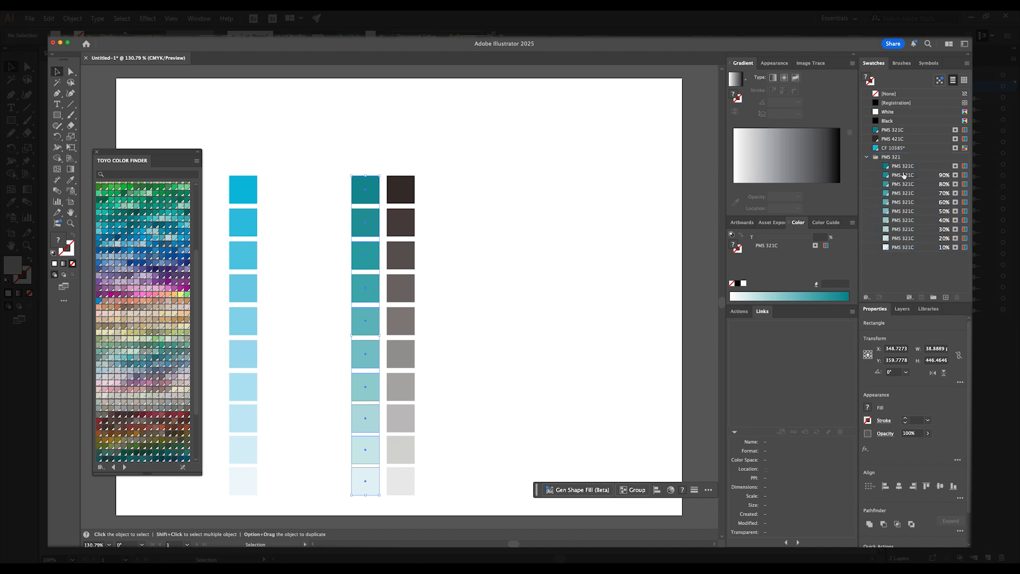
{"action": "left_click", "coordinate": [533, 248]}
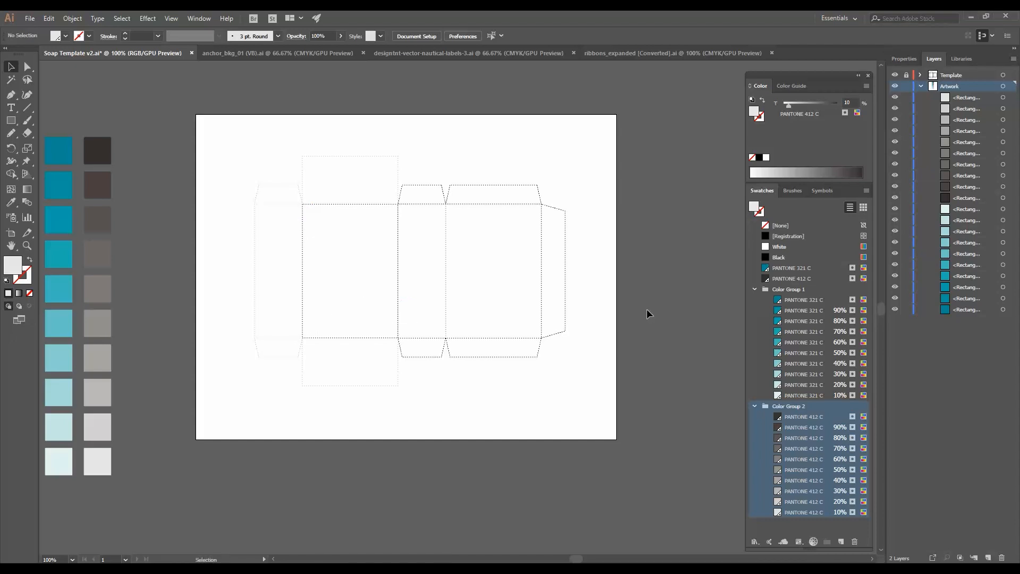
- Enter artboard editing and rename the first artboard Flat Artwork
{"action": "left_click_drag", "start_coordinate": [645, 321], "coordinate": [501, 319]}
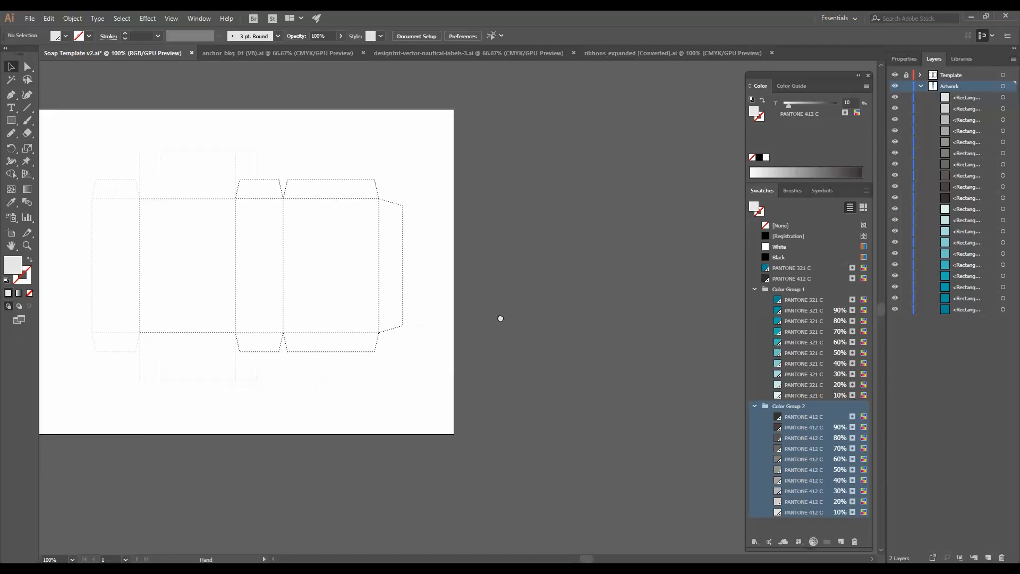
{"action": "left_click_drag", "start_coordinate": [264, 230], "coordinate": [396, 237]}
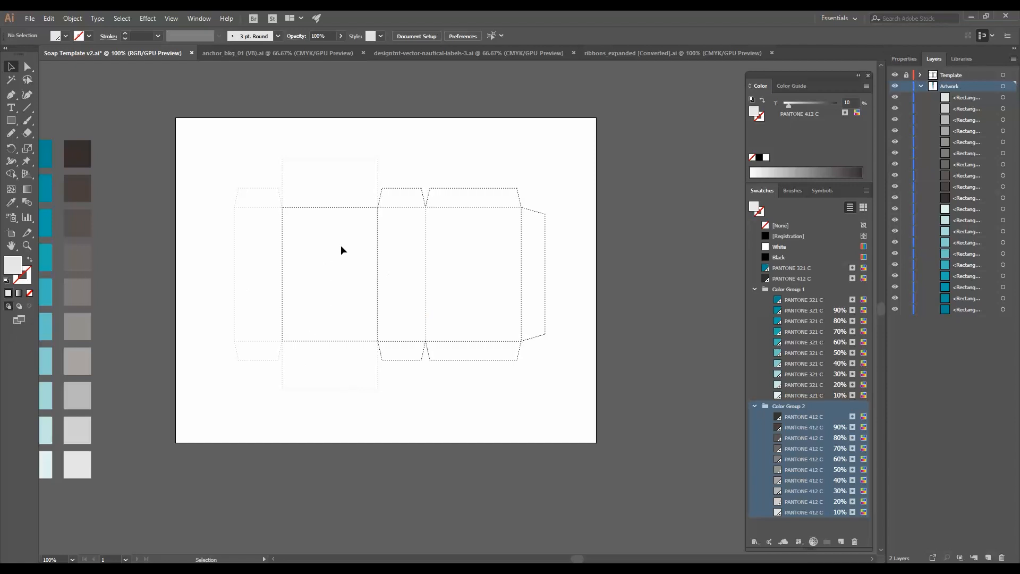
{"action": "left_click_drag", "start_coordinate": [303, 239], "coordinate": [223, 242]}
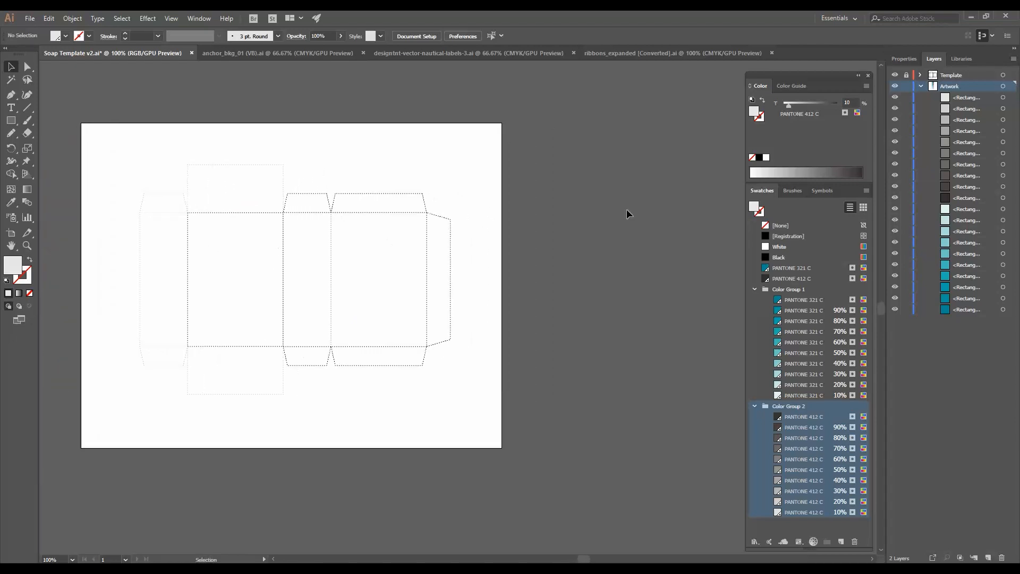
{"action": "left_click", "coordinate": [903, 58]}
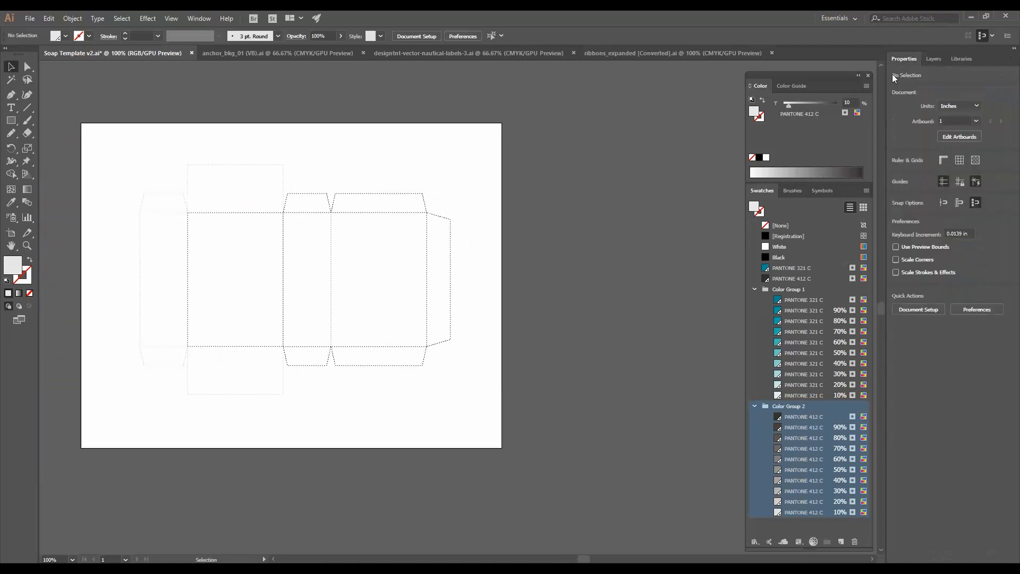
{"action": "left_click", "coordinate": [953, 137]}
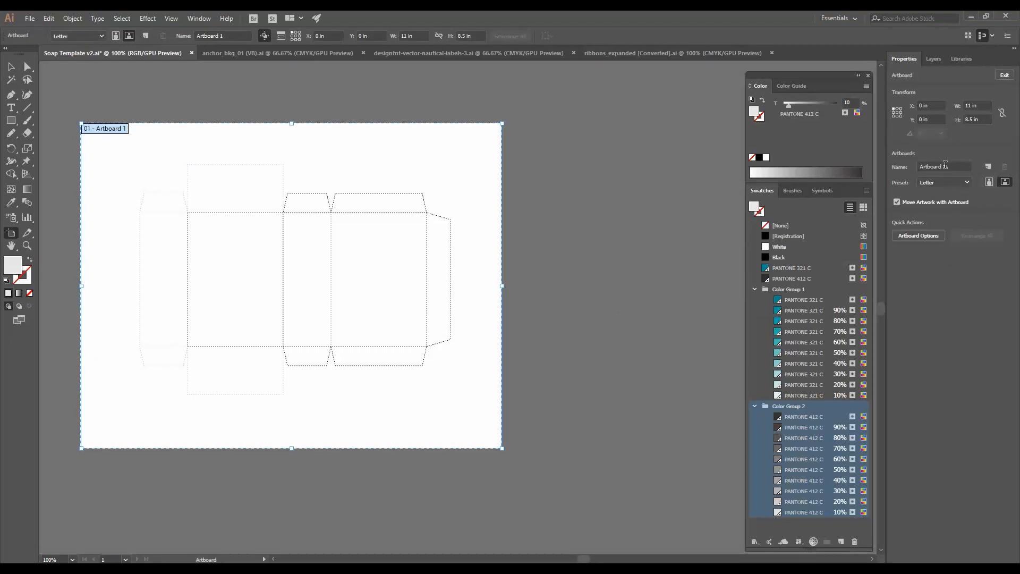
{"action": "left_click_drag", "start_coordinate": [945, 166], "coordinate": [898, 168]}
{"action": "type", "text": "Flat"}
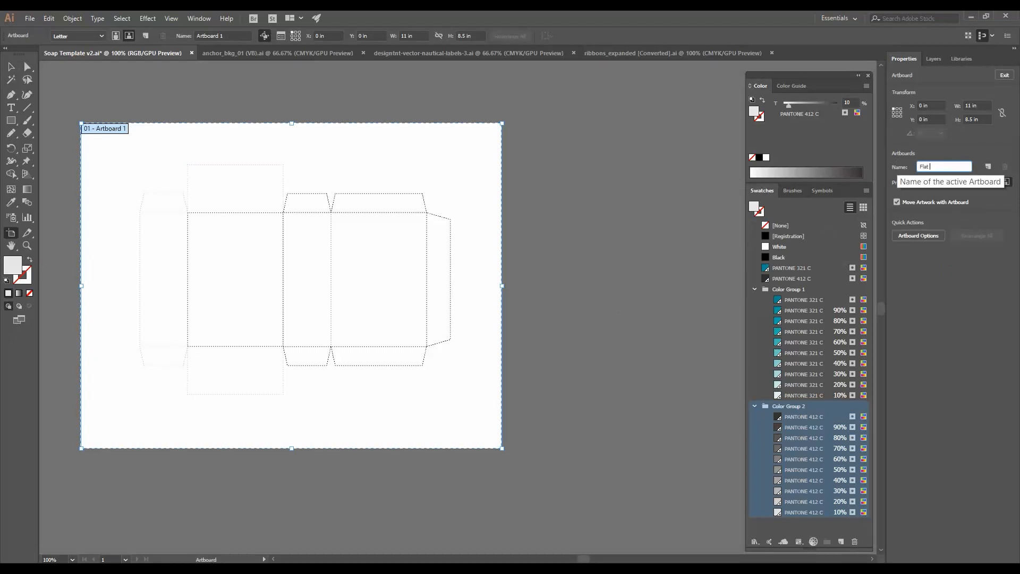
{"action": "key", "text": "Return"}
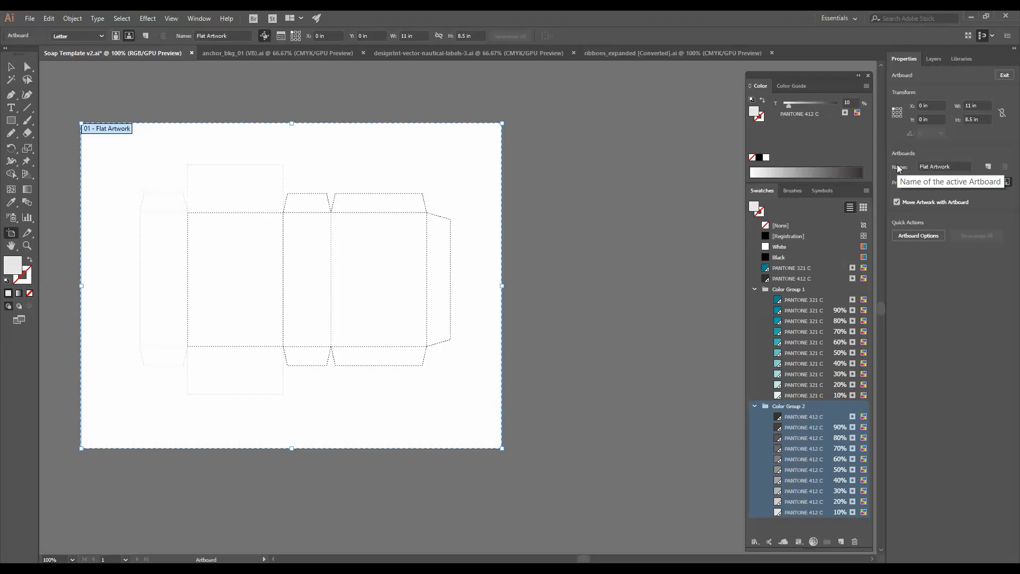
- Add a new artboard and name it Top
{"action": "left_click", "coordinate": [989, 170]}
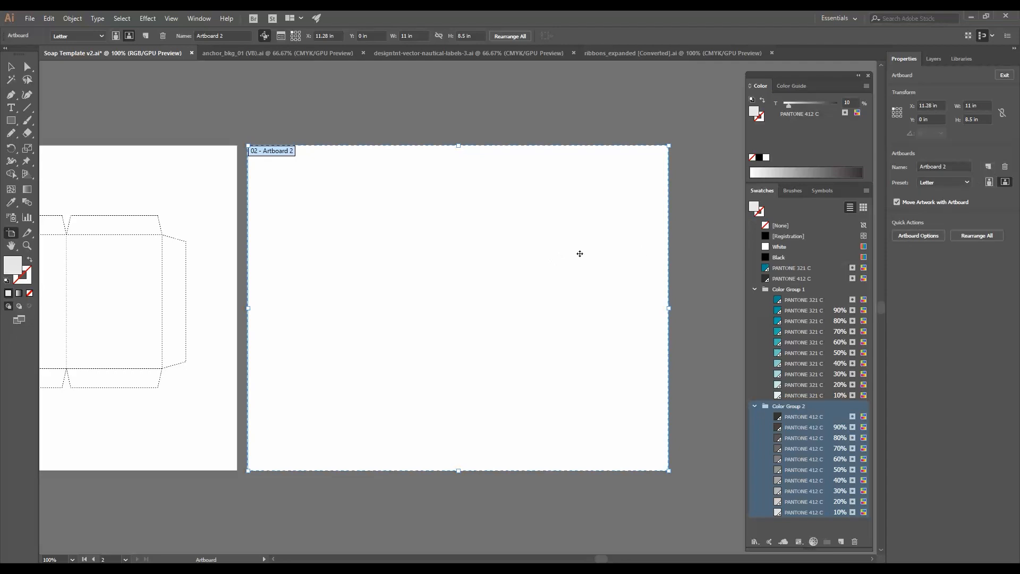
{"action": "left_click", "coordinate": [909, 164]}
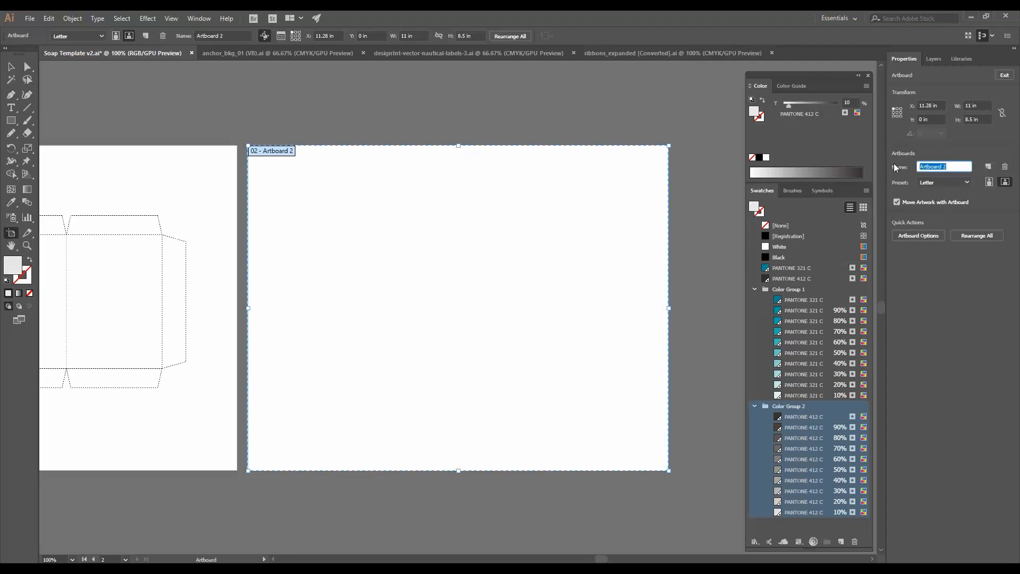
{"action": "type", "text": "Top"}
{"action": "key", "text": "Return"}
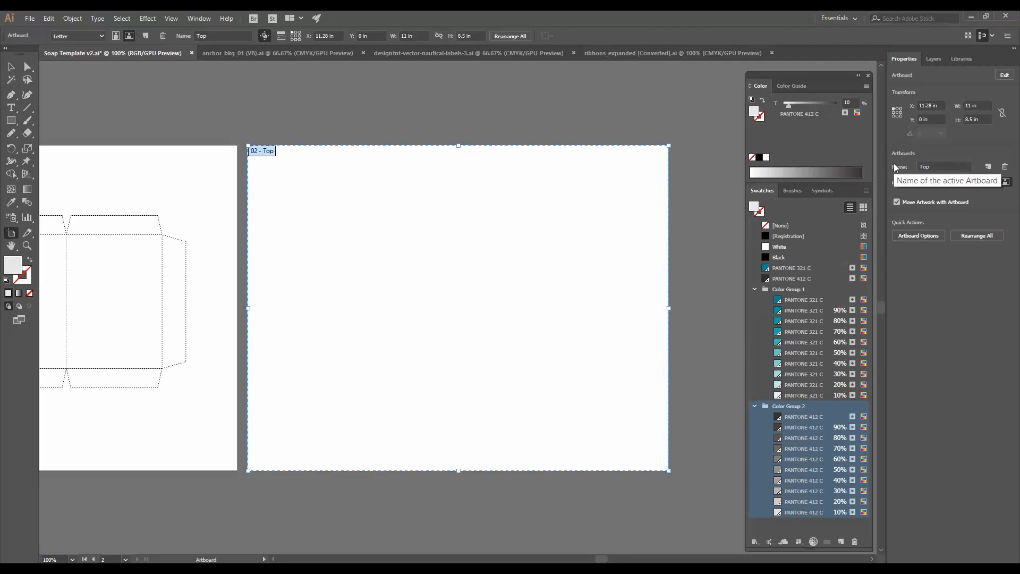
- Set the Top artboard's size to 3.5 in wide by 2.5 in high
{"action": "left_click", "coordinate": [982, 104]}
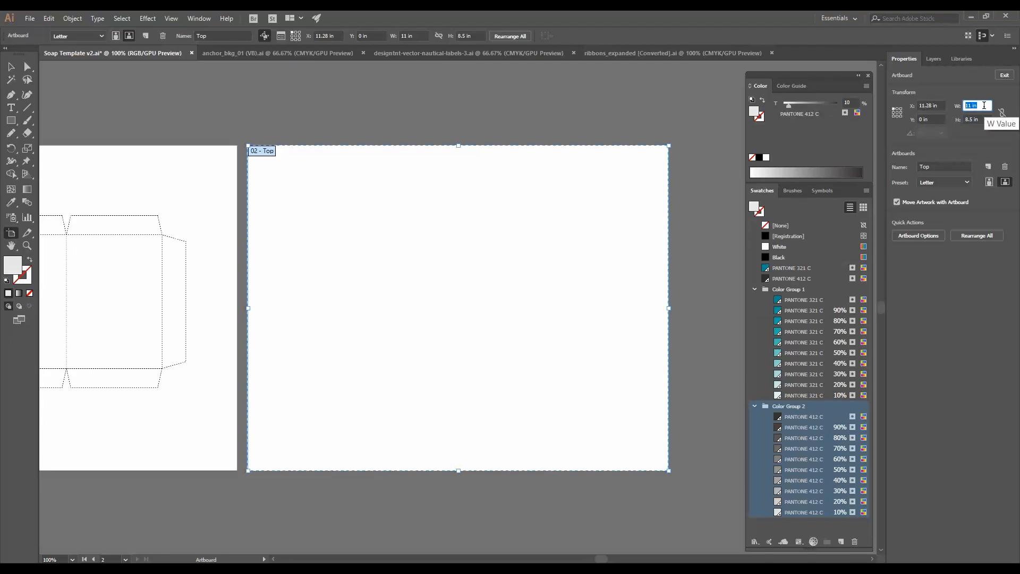
{"action": "key", "text": "Return"}
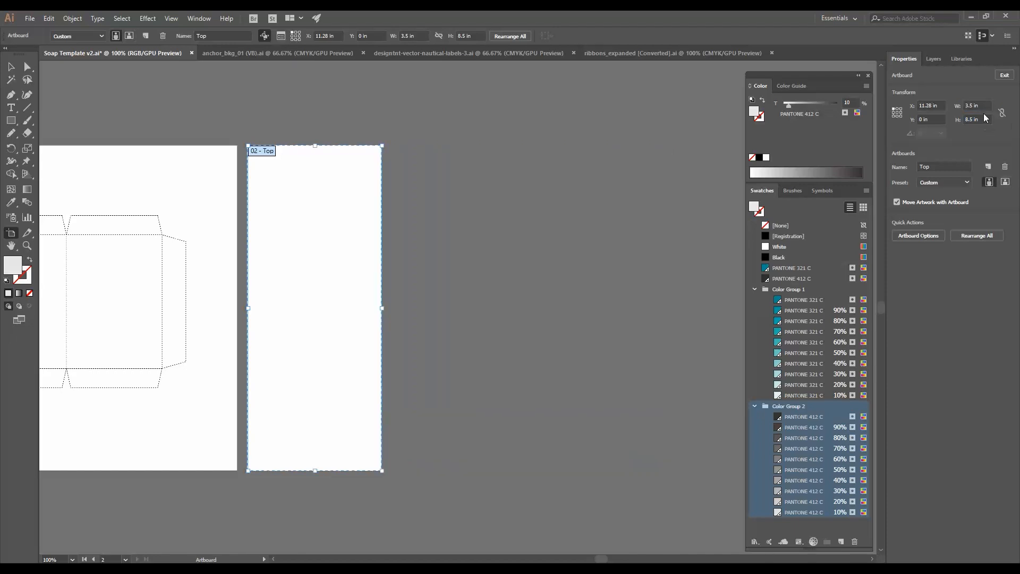
{"action": "left_click", "coordinate": [985, 118]}
{"action": "type", "text": "2.5"}
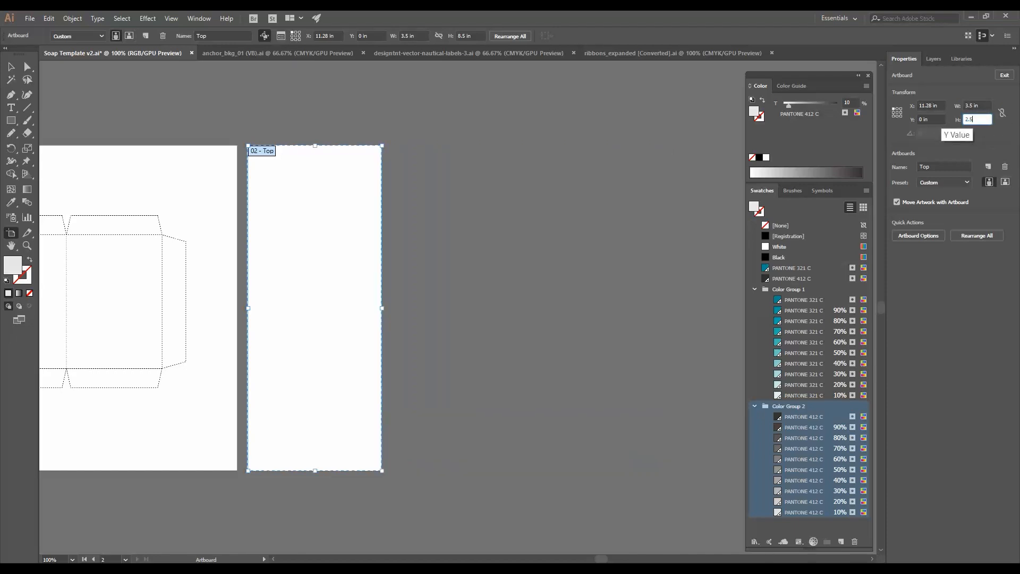
{"action": "key", "text": "Return"}
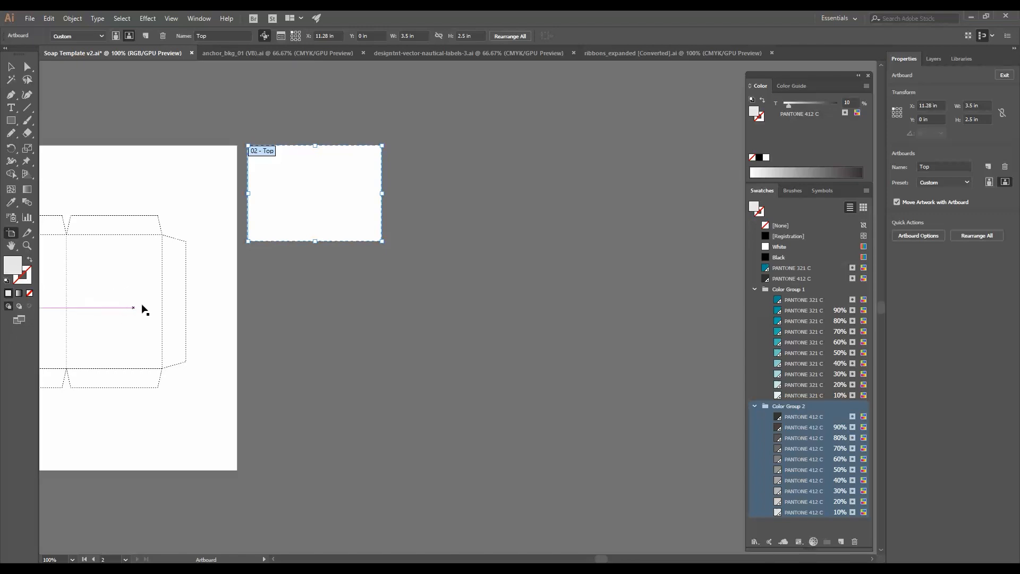
- Duplicate the Top artboard below it and rename the copy Bottom
{"action": "left_click_drag", "start_coordinate": [293, 208], "coordinate": [294, 317]}
{"action": "left_click_drag", "start_coordinate": [956, 167], "coordinate": [895, 167]}
{"action": "type", "text": "Bottom"}
{"action": "key", "text": "Return"}
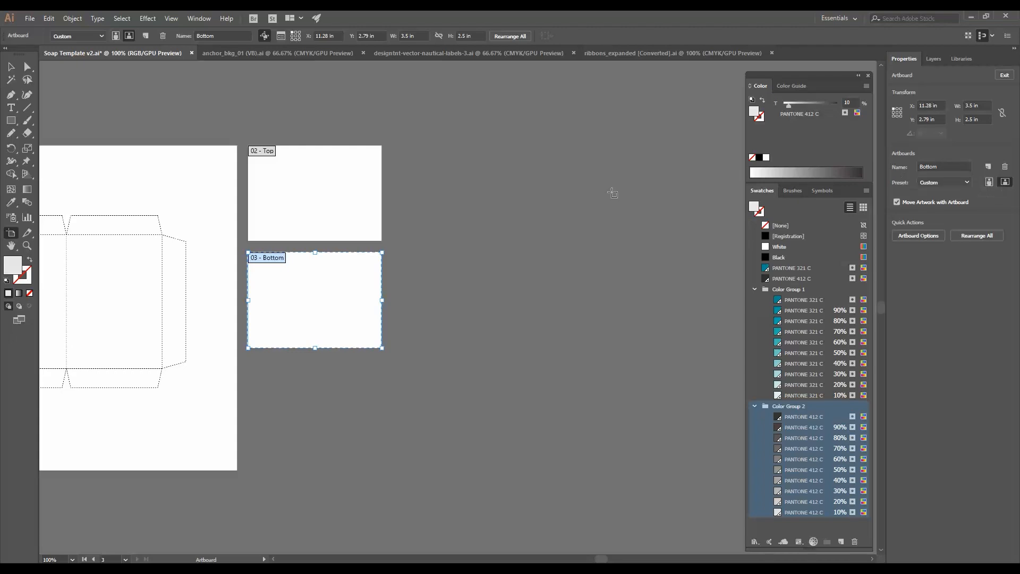
- Add a new artboard to the right of Top, aligned with its top edge, and name it Front
{"action": "left_click_drag", "start_coordinate": [321, 346], "coordinate": [441, 365]}
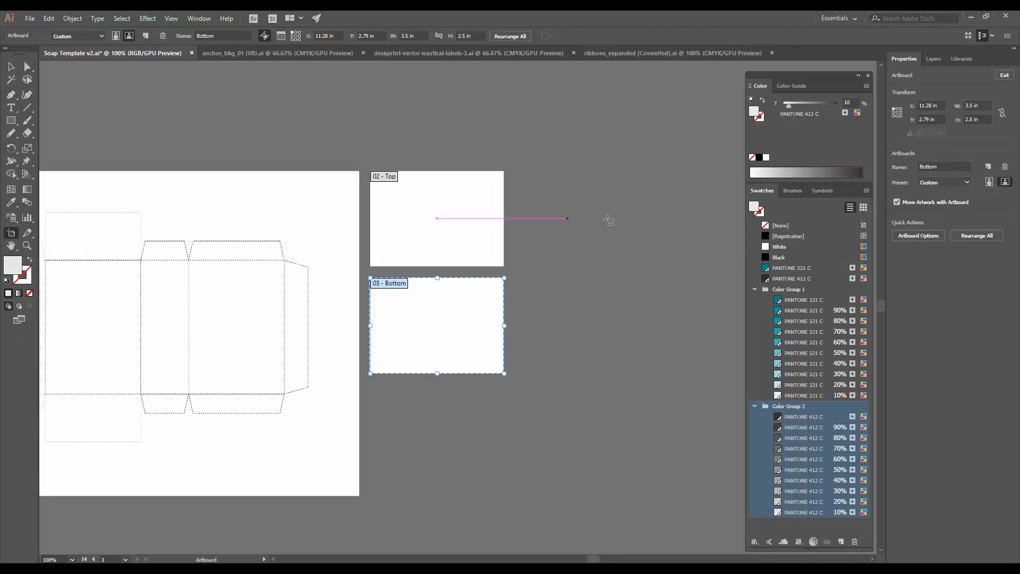
{"action": "left_click", "coordinate": [988, 166]}
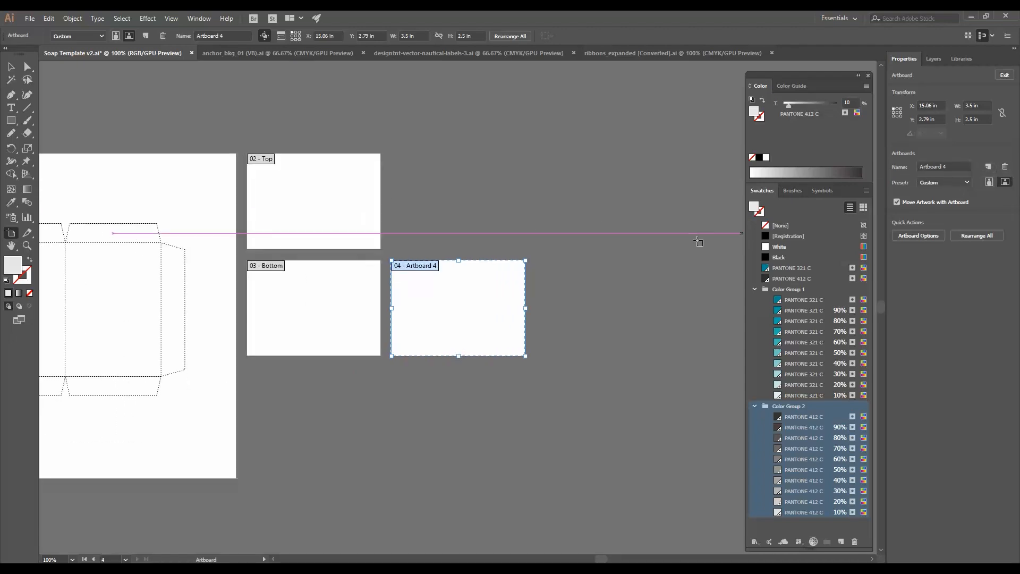
{"action": "left_click_drag", "start_coordinate": [478, 307], "coordinate": [479, 205]}
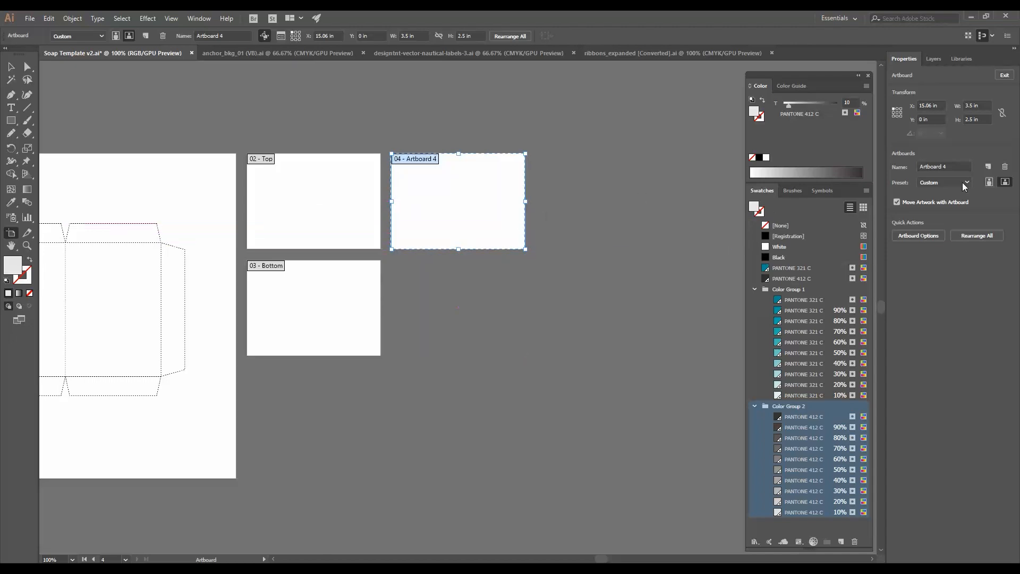
{"action": "left_click", "coordinate": [900, 167]}
{"action": "type", "text": "Front"}
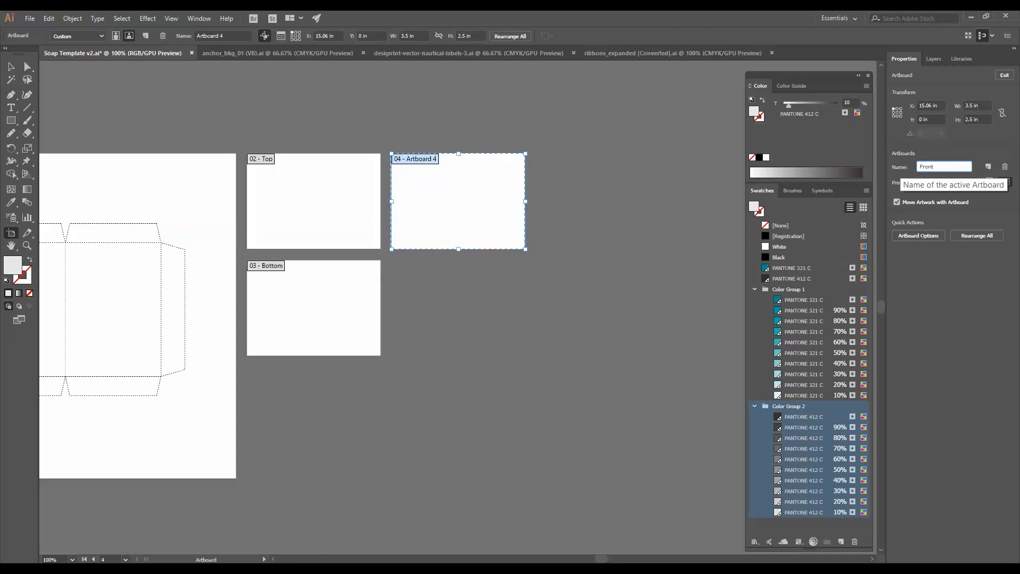
{"action": "key", "text": "Return"}
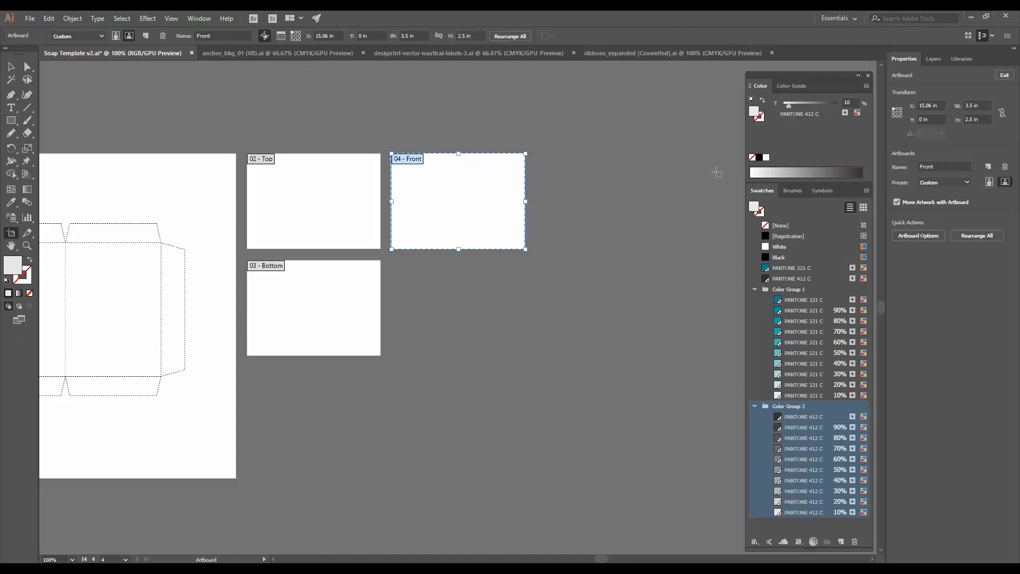
- Set the Front artboard's height to 1.25 in
{"action": "left_click", "coordinate": [983, 119]}
{"action": "type", "text": "1.25"}
{"action": "key", "text": "Return"}
- Duplicate the Front artboard below it and rename the copy Back
{"action": "left_click_drag", "start_coordinate": [482, 182], "coordinate": [482, 244]}
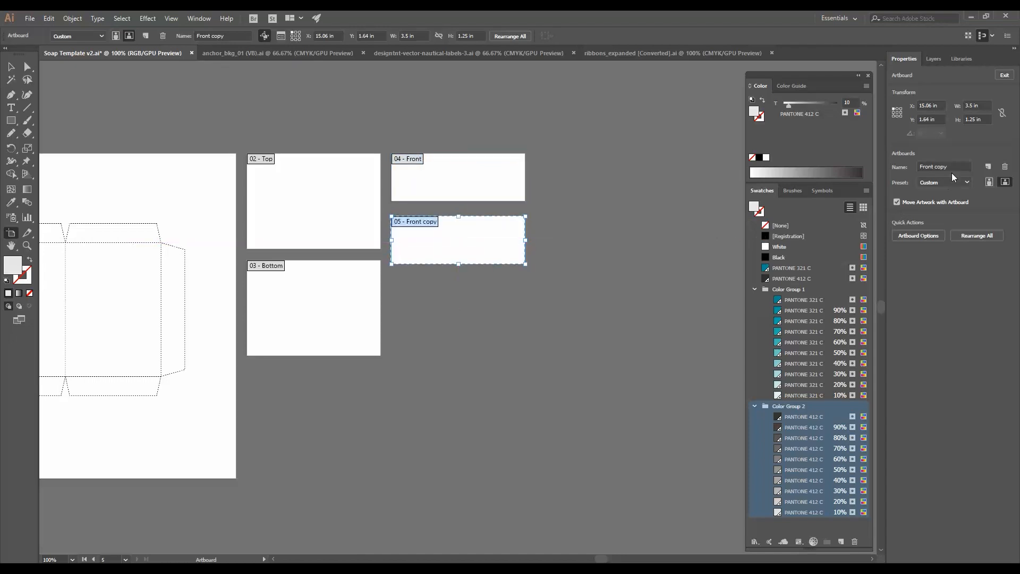
{"action": "left_click_drag", "start_coordinate": [951, 166], "coordinate": [887, 165]}
{"action": "type", "text": "Back"}
{"action": "key", "text": "Return"}
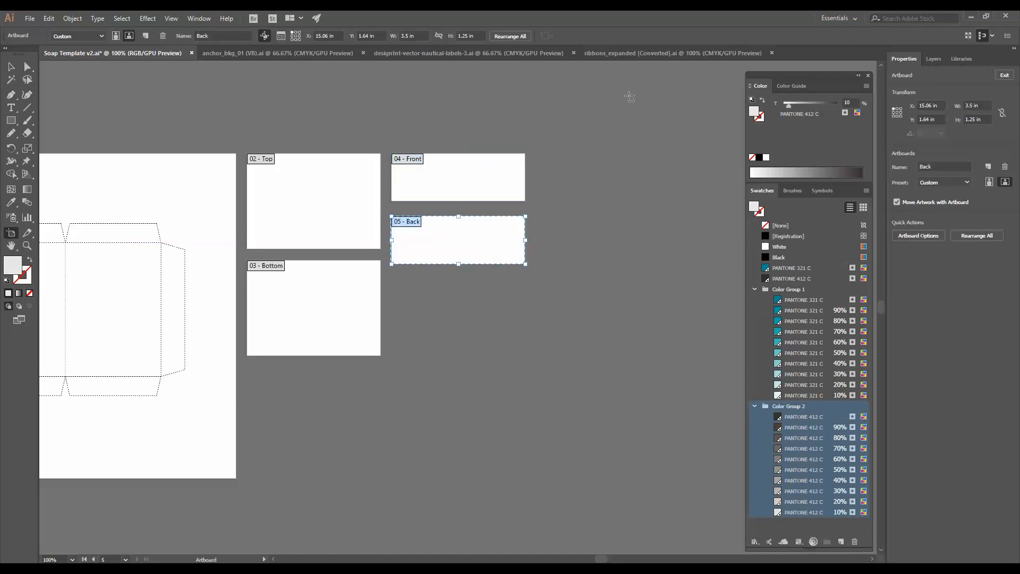
- Add a new artboard to the right of Front, set its width to 2.5 in and name it Left
{"action": "left_click", "coordinate": [988, 166]}
{"action": "left_click_drag", "start_coordinate": [485, 305], "coordinate": [485, 242]}
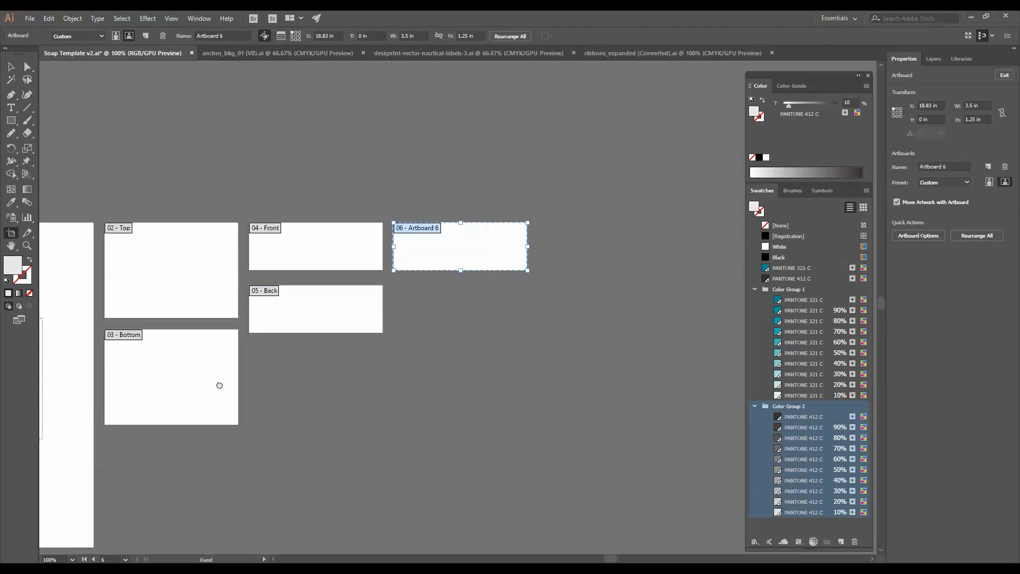
{"action": "left_click_drag", "start_coordinate": [218, 384], "coordinate": [302, 371]}
{"action": "left_click", "coordinate": [983, 104]}
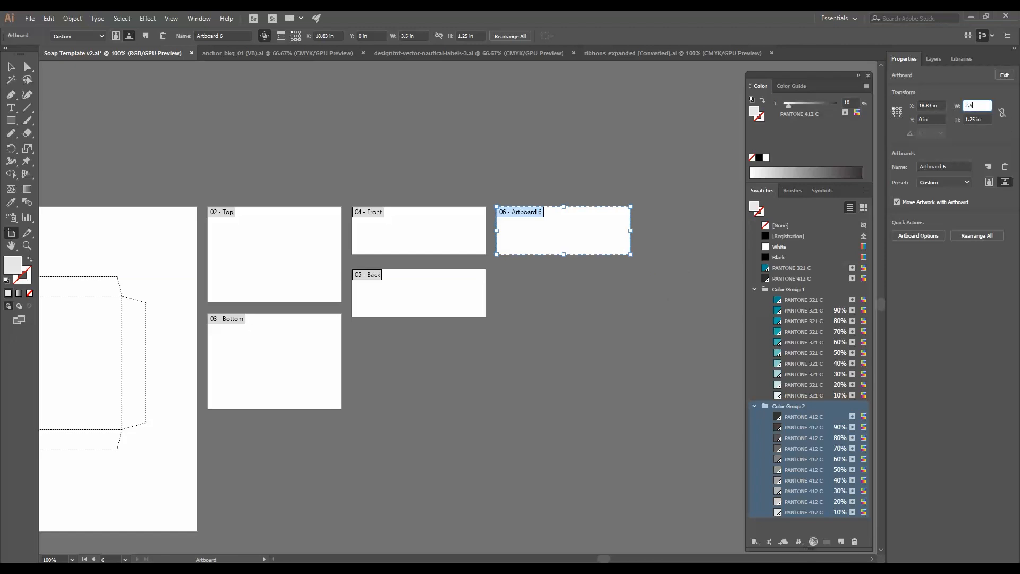
{"action": "key", "text": "Return"}
{"action": "left_click", "coordinate": [960, 167]}
{"action": "type", "text": "Le"}
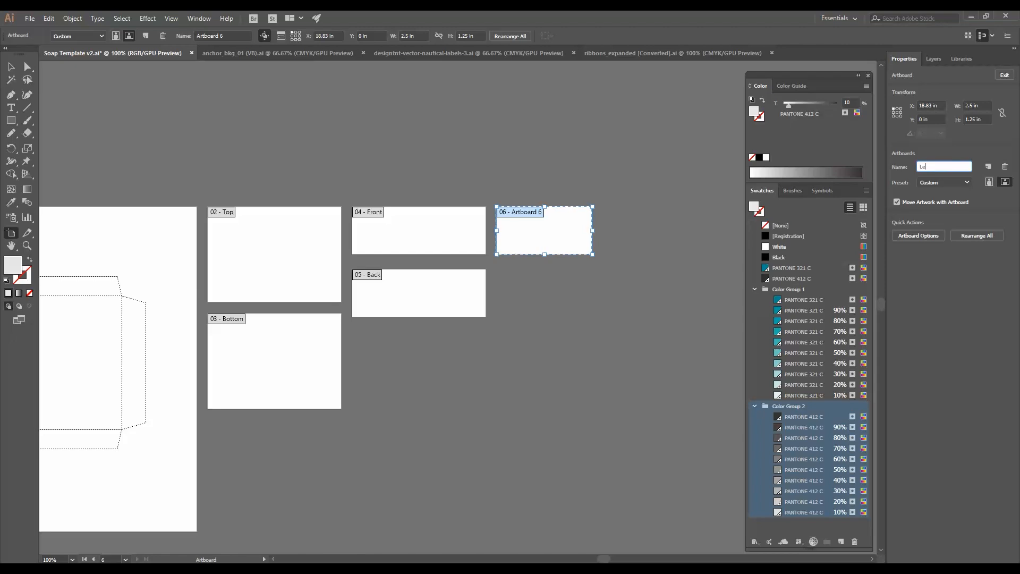
{"action": "type", "text": "ft"}
{"action": "key", "text": "Return"}
- Duplicate the Left artboard below it and rename the copy Right
{"action": "left_click_drag", "start_coordinate": [505, 247], "coordinate": [506, 310]}
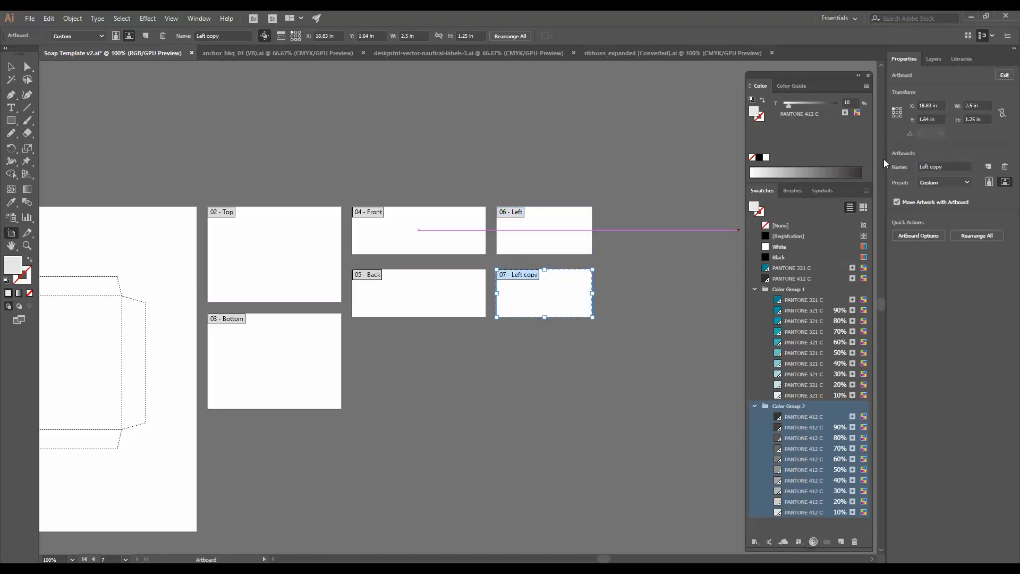
{"action": "left_click", "coordinate": [945, 166]}
{"action": "type", "text": "Right"}
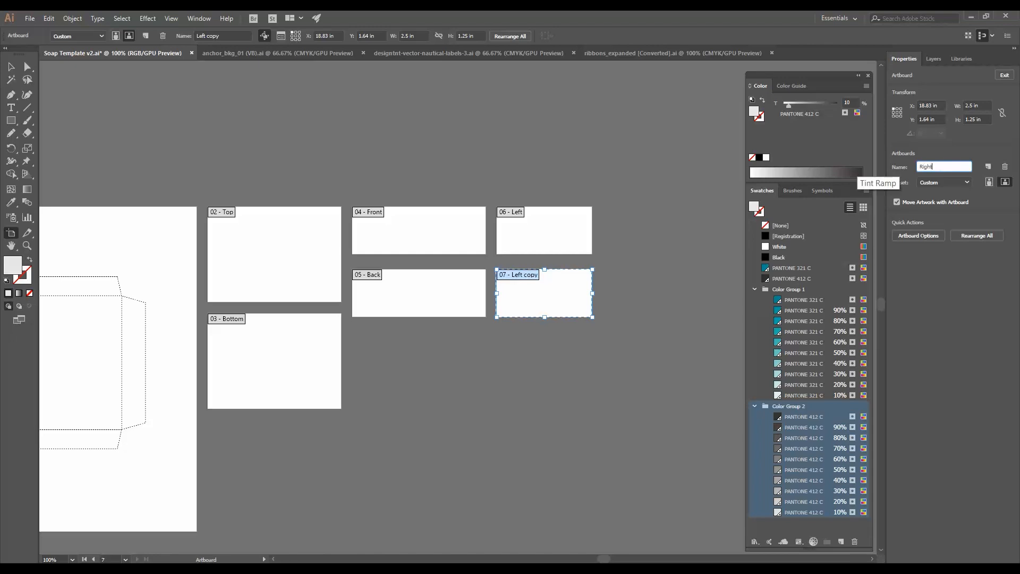
{"action": "key", "text": "Return"}
{"action": "left_click_drag", "start_coordinate": [399, 386], "coordinate": [546, 343]}
{"action": "key", "text": "Escape"}
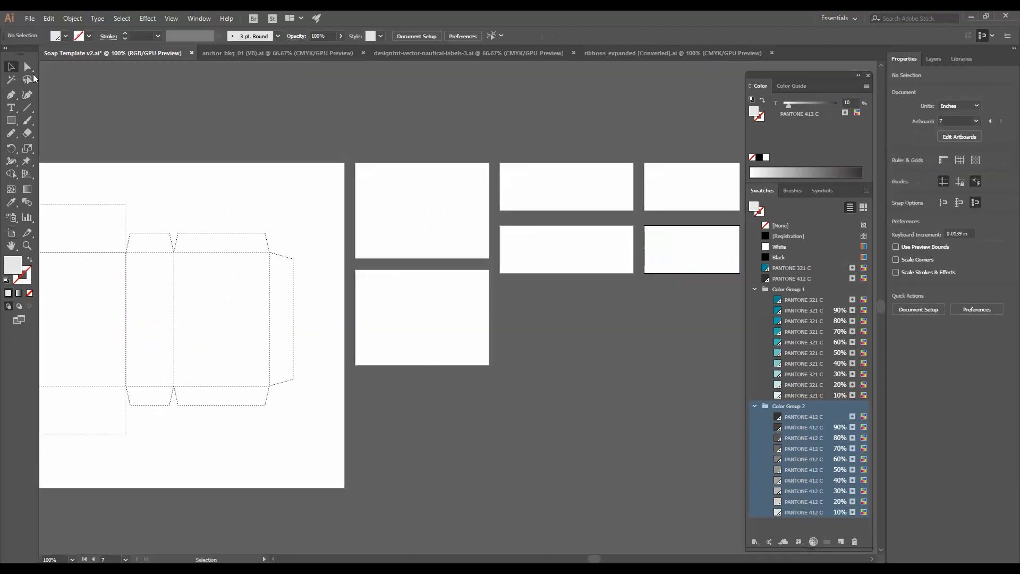
{"action": "left_click_drag", "start_coordinate": [476, 406], "coordinate": [645, 357]}
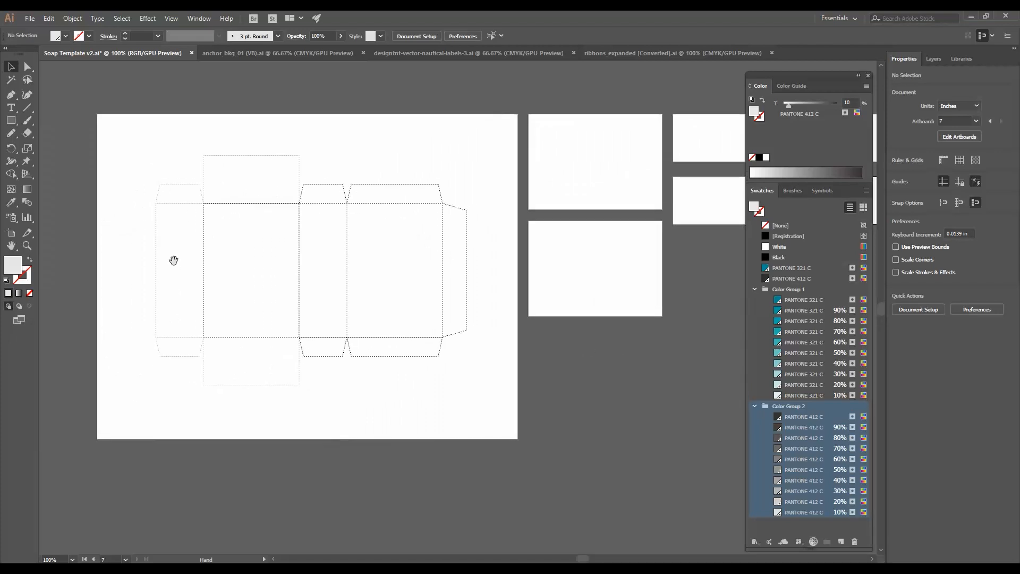
{"action": "left_click_drag", "start_coordinate": [532, 290], "coordinate": [282, 317]}
{"action": "left_click_drag", "start_coordinate": [289, 277], "coordinate": [509, 292]}
{"action": "left_click_drag", "start_coordinate": [608, 407], "coordinate": [562, 406]}
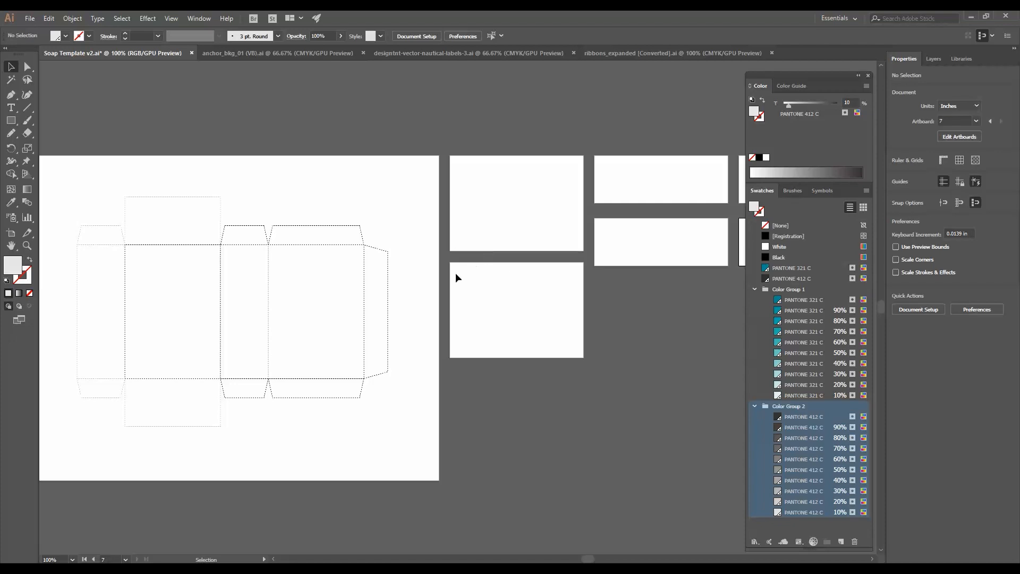
{"action": "left_click_drag", "start_coordinate": [454, 273], "coordinate": [599, 234]}
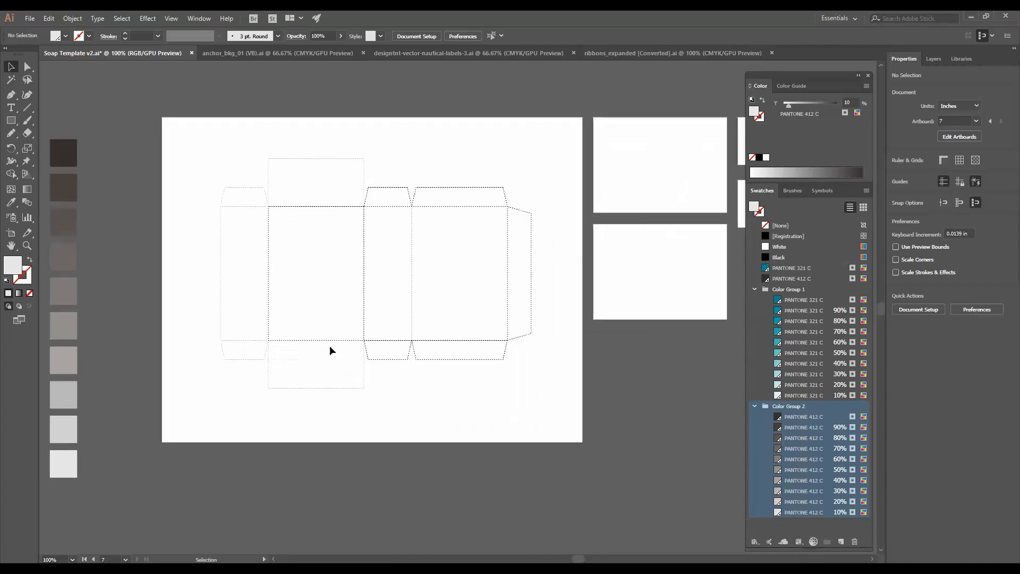
{"action": "left_click_drag", "start_coordinate": [515, 330], "coordinate": [435, 325]}
{"action": "left_click_drag", "start_coordinate": [351, 304], "coordinate": [449, 309]}
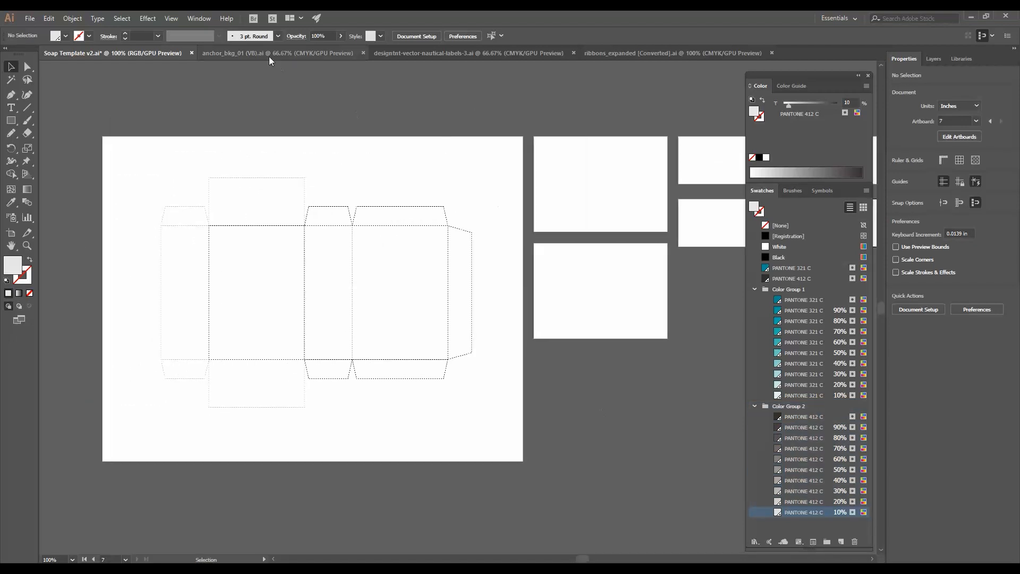
- Browse the other open documents for the anchor, nautical label and ribbon artwork
{"action": "left_click", "coordinate": [267, 53]}
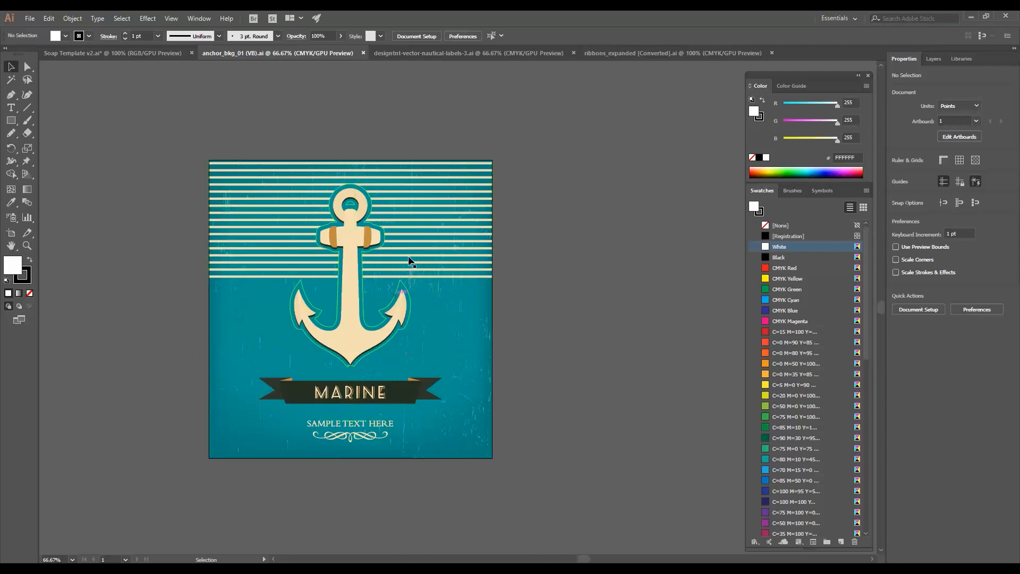
{"action": "left_click", "coordinate": [446, 55]}
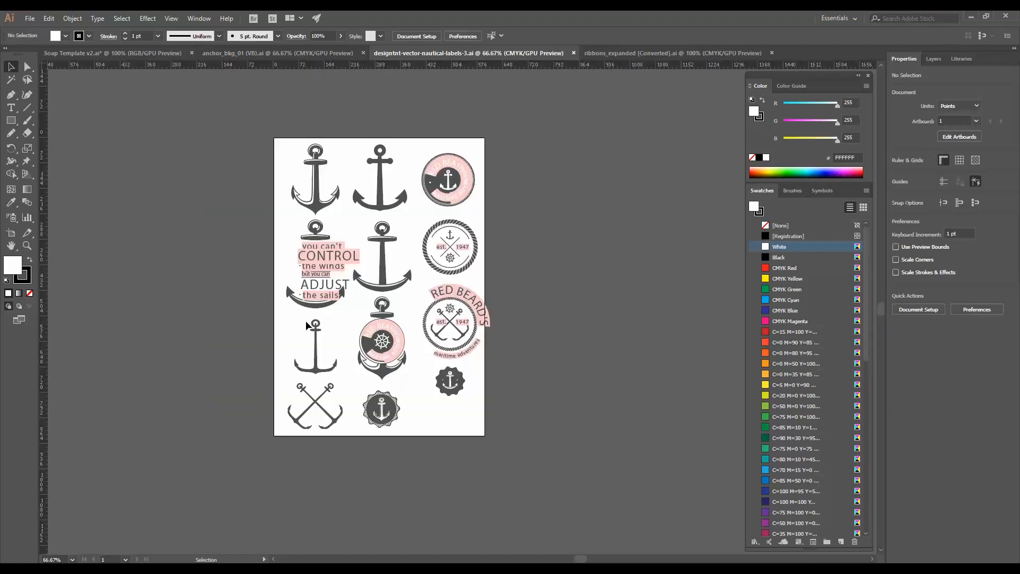
{"action": "left_click", "coordinate": [614, 55]}
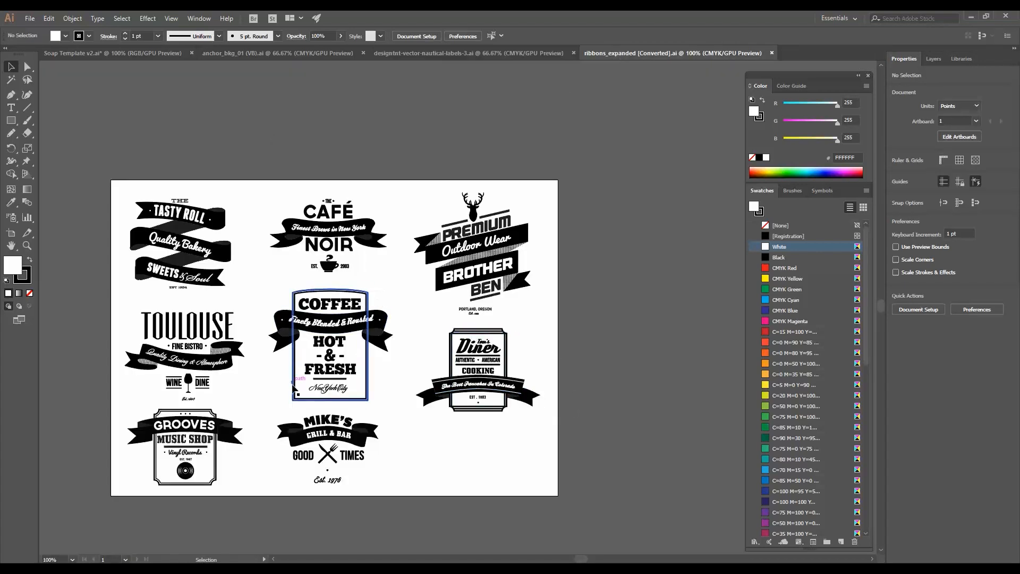
{"action": "left_click", "coordinate": [462, 53]}
{"action": "left_click", "coordinate": [306, 55]}
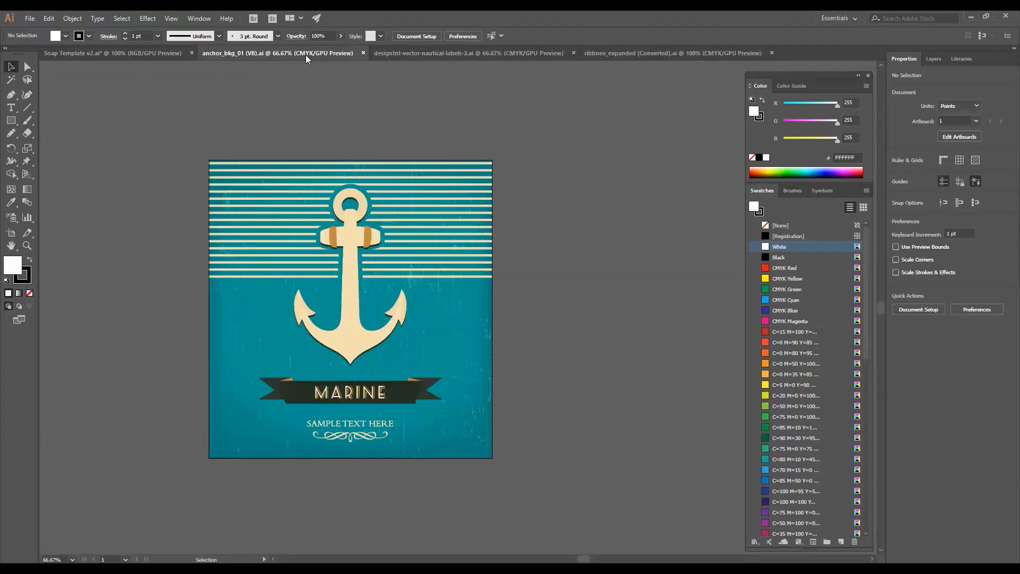
{"action": "left_click", "coordinate": [135, 54]}
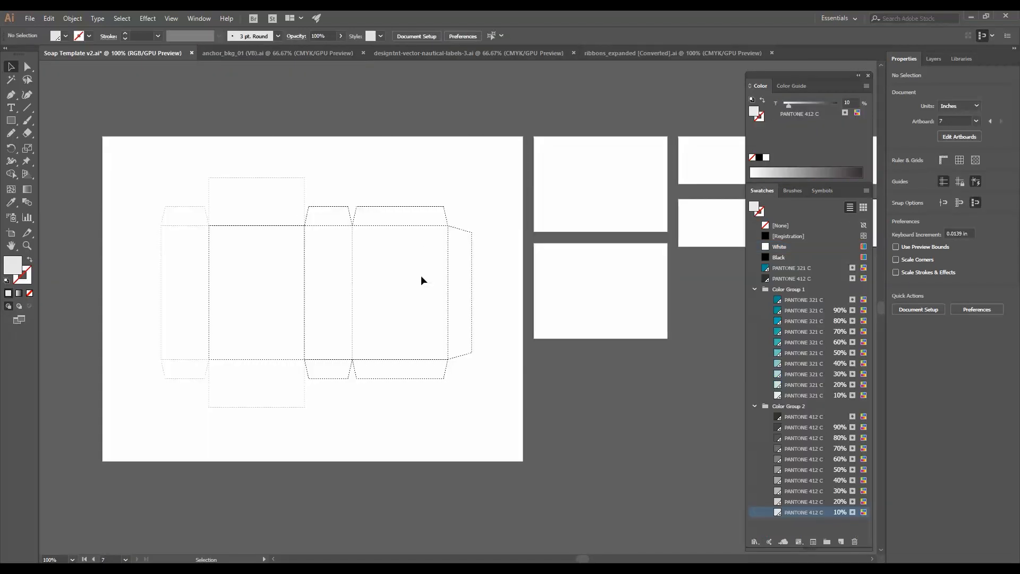
- Draw a 3.5 × 2.5 in rectangle covering the Top artboard and fill it with PANTONE 321 C at 100% tint
{"action": "left_click_drag", "start_coordinate": [568, 284], "coordinate": [401, 285]}
{"action": "left_click", "coordinate": [11, 120]}
{"action": "key", "text": "ctrl+plus"}
{"action": "key", "text": "ctrl+plus"}
{"action": "left_click_drag", "start_coordinate": [470, 199], "coordinate": [472, 402]}
{"action": "left_click_drag", "start_coordinate": [278, 167], "coordinate": [545, 358]}
{"action": "left_click", "coordinate": [779, 300]}
{"action": "left_click", "coordinate": [848, 102]}
{"action": "type", "text": "100"}
{"action": "key", "text": "Return"}
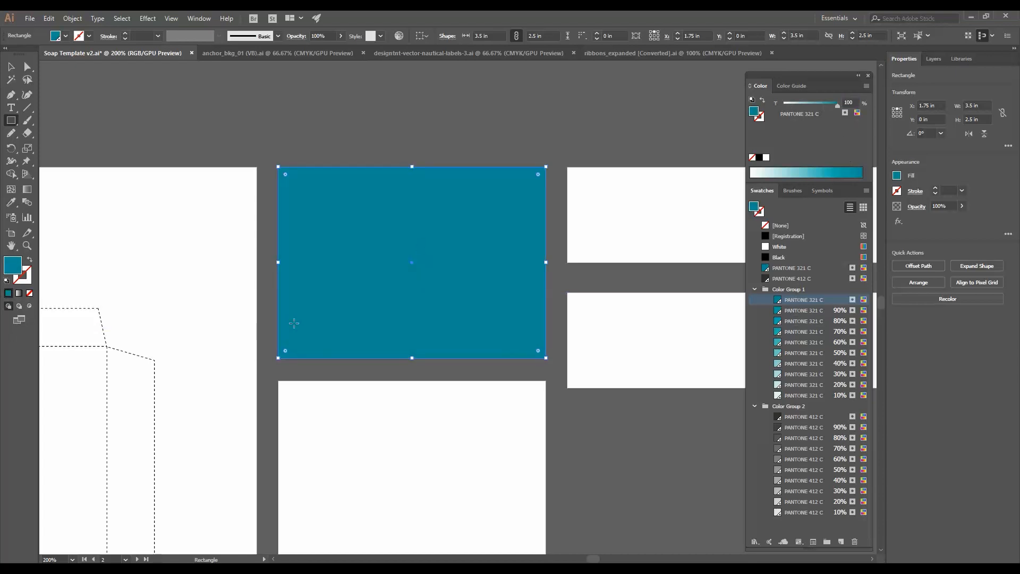
- Add a gradient mesh to the rectangle with four mesh points forming a grid near its corners
{"action": "left_click", "coordinate": [10, 189]}
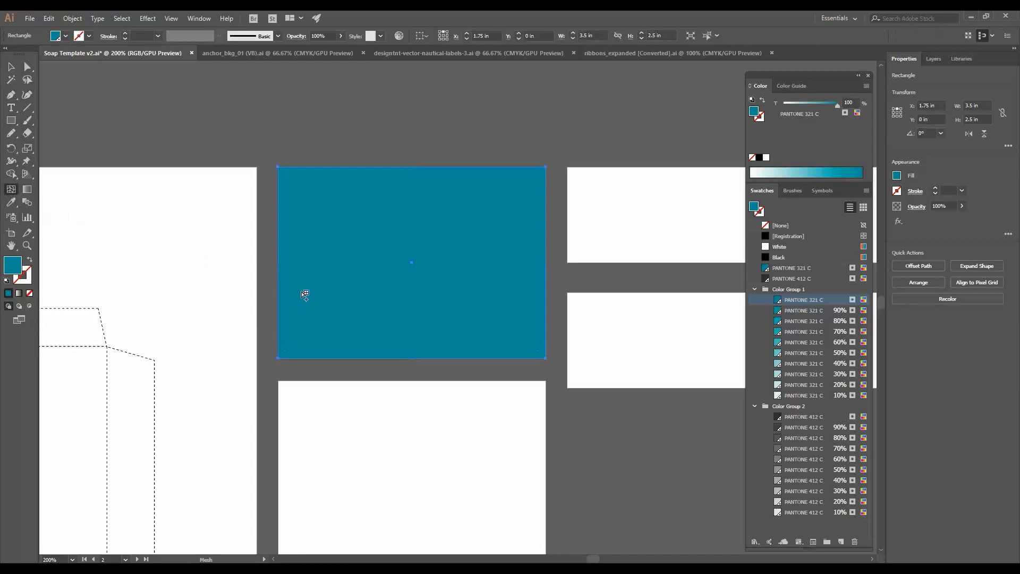
{"action": "left_click", "coordinate": [336, 310]}
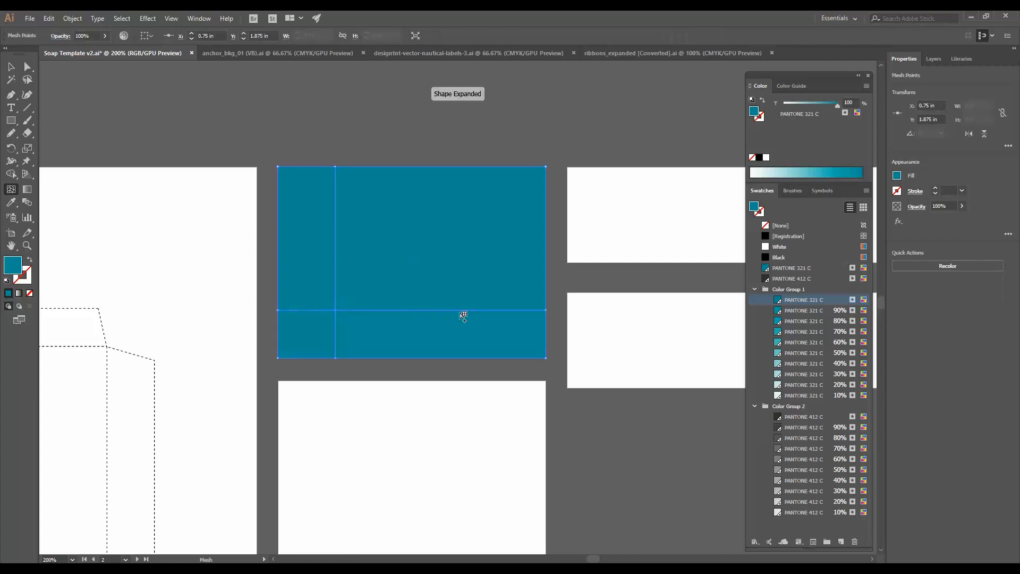
{"action": "left_click", "coordinate": [482, 311]}
{"action": "left_click", "coordinate": [483, 205]}
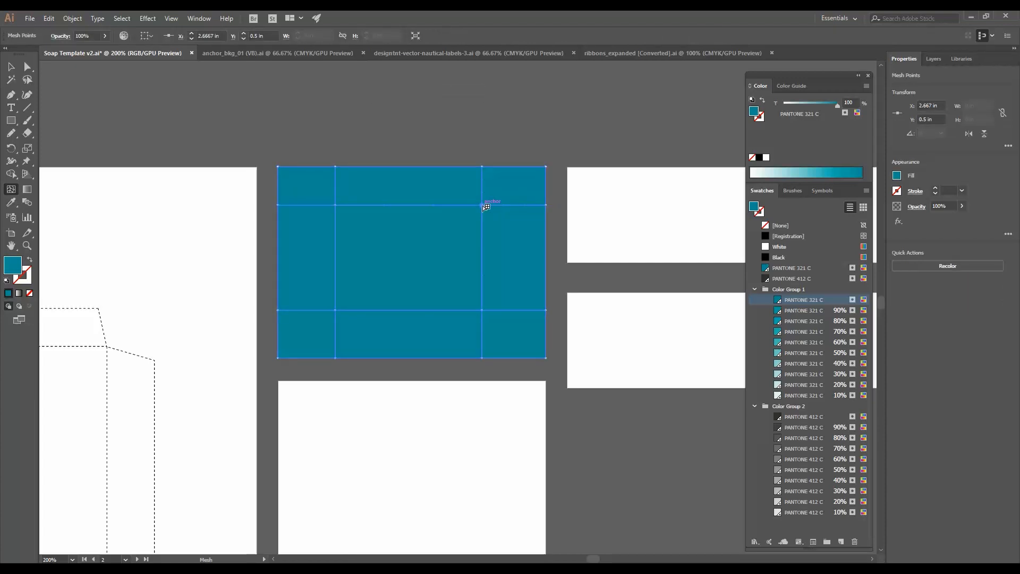
- Color three mesh points with the 80% tint and the upper-left point with the 70% tint of PANTONE 321 C
{"action": "left_click", "coordinate": [797, 321]}
{"action": "left_click", "coordinate": [482, 310]}
{"action": "left_click", "coordinate": [822, 321]}
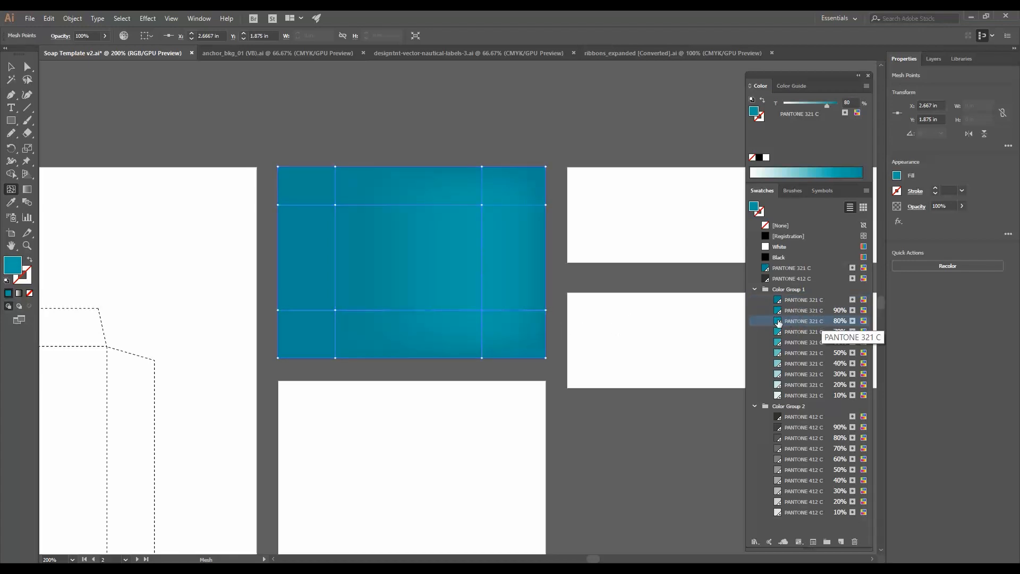
{"action": "left_click", "coordinate": [336, 310]}
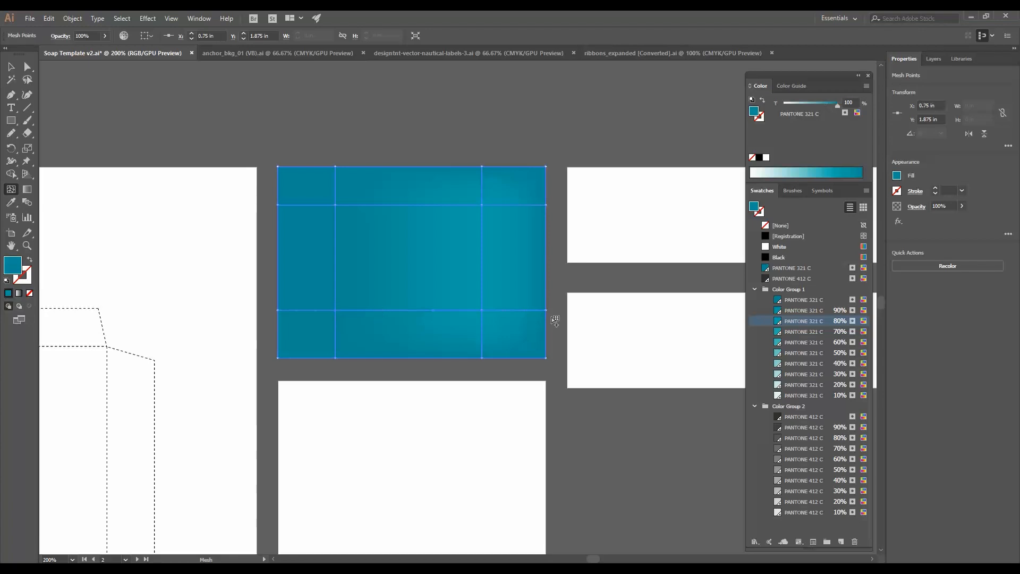
{"action": "left_click", "coordinate": [812, 321]}
{"action": "left_click", "coordinate": [335, 205]}
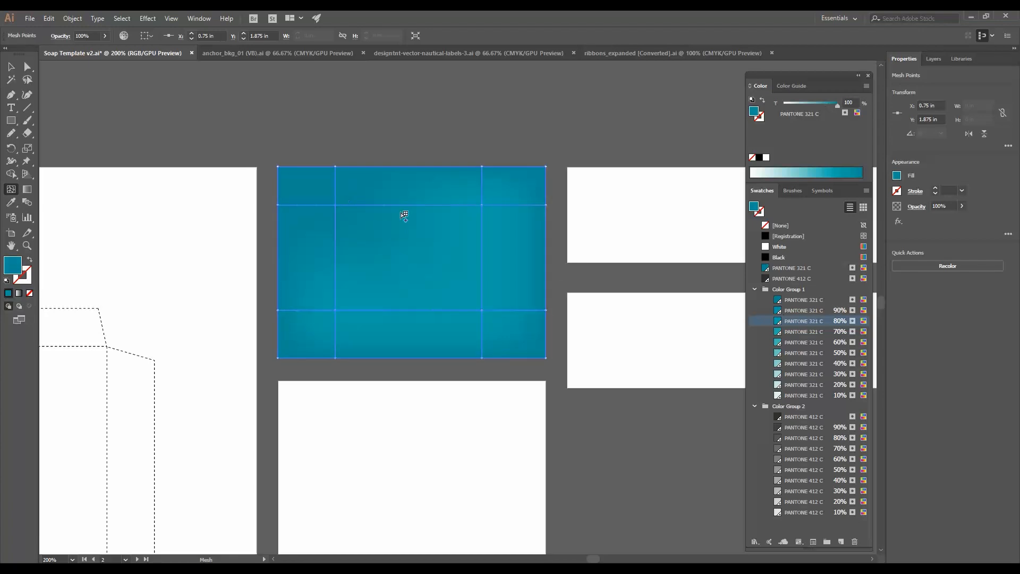
{"action": "left_click", "coordinate": [814, 331]}
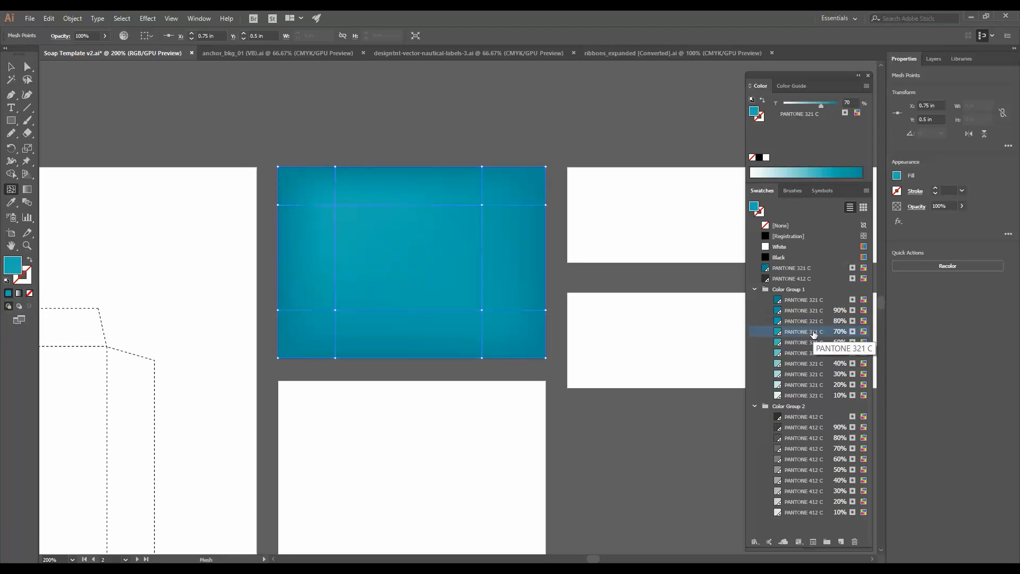
{"action": "left_click", "coordinate": [11, 66]}
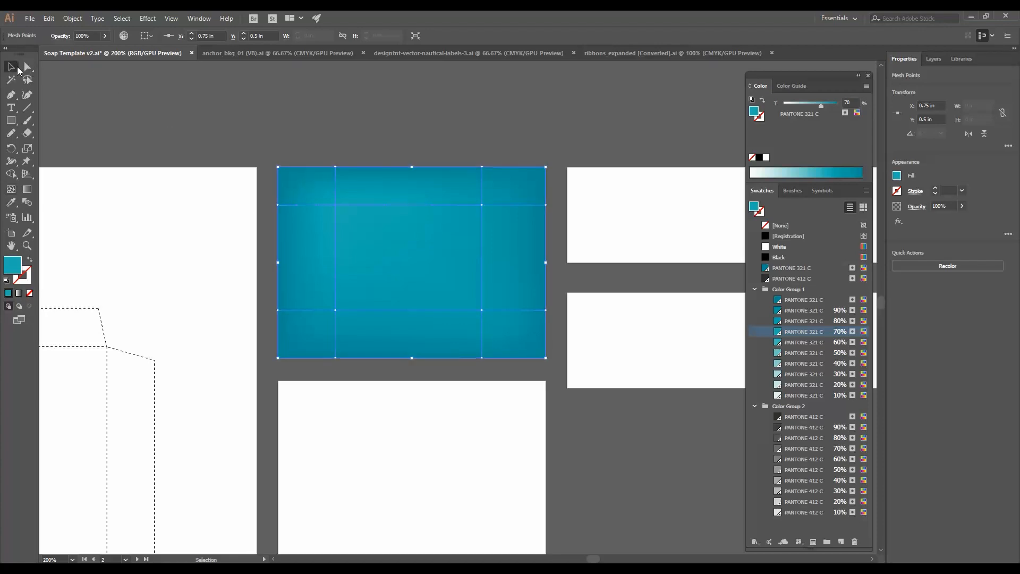
{"action": "left_click", "coordinate": [383, 149]}
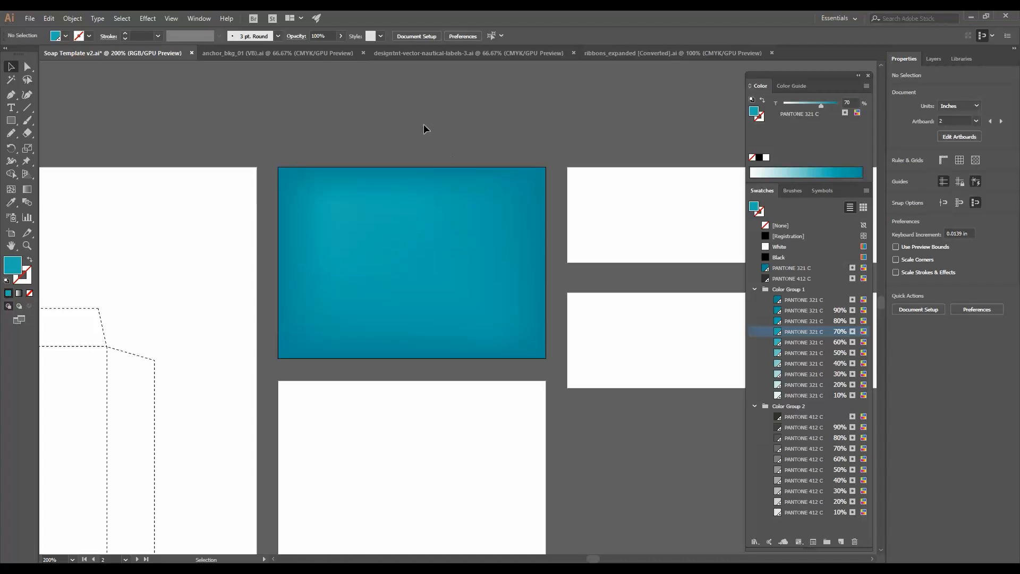
- Copy the anchor artwork from the anchor background document and paste it onto the Top artboard
{"action": "left_click_drag", "start_coordinate": [474, 149], "coordinate": [451, 129]}
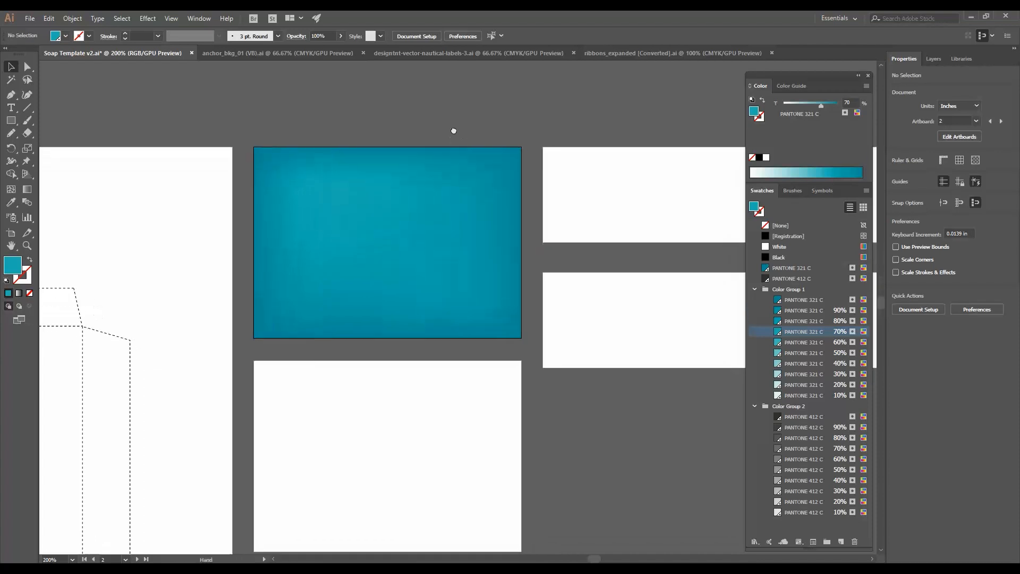
{"action": "left_click", "coordinate": [289, 55]}
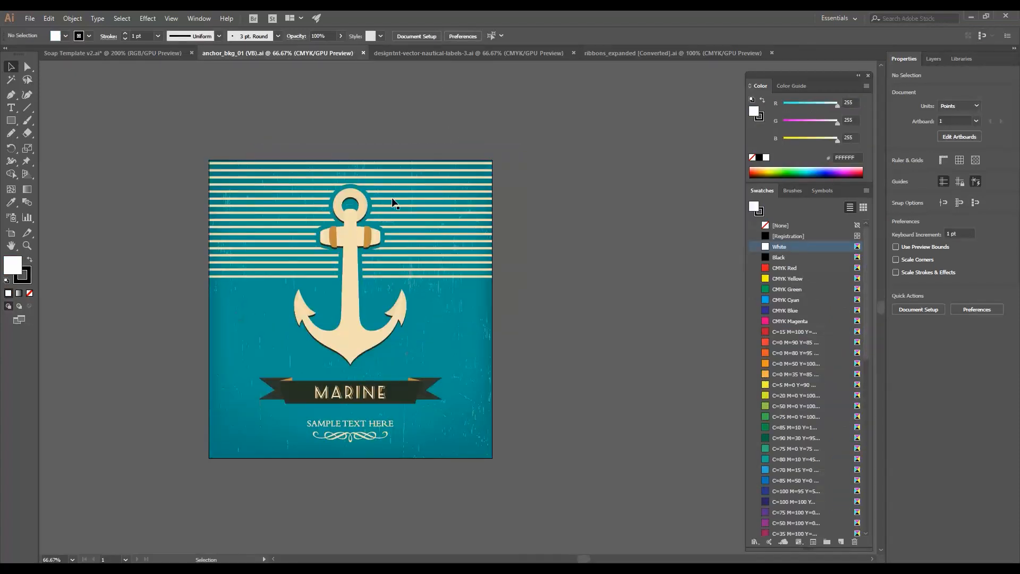
{"action": "left_click", "coordinate": [429, 264]}
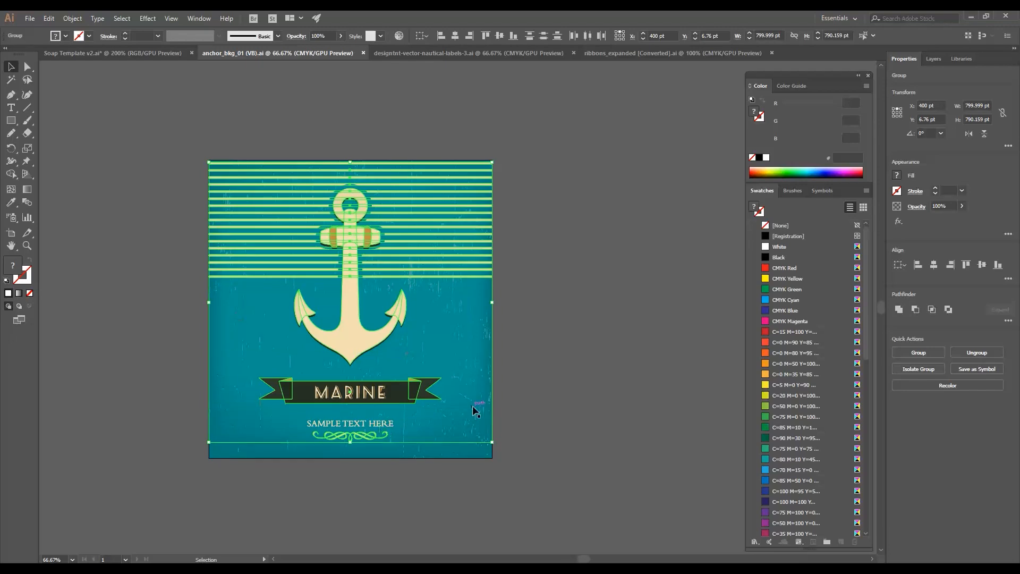
{"action": "left_click", "coordinate": [180, 53]}
{"action": "key", "text": "ctrl+v"}
{"action": "left_click_drag", "start_coordinate": [548, 206], "coordinate": [493, 272]}
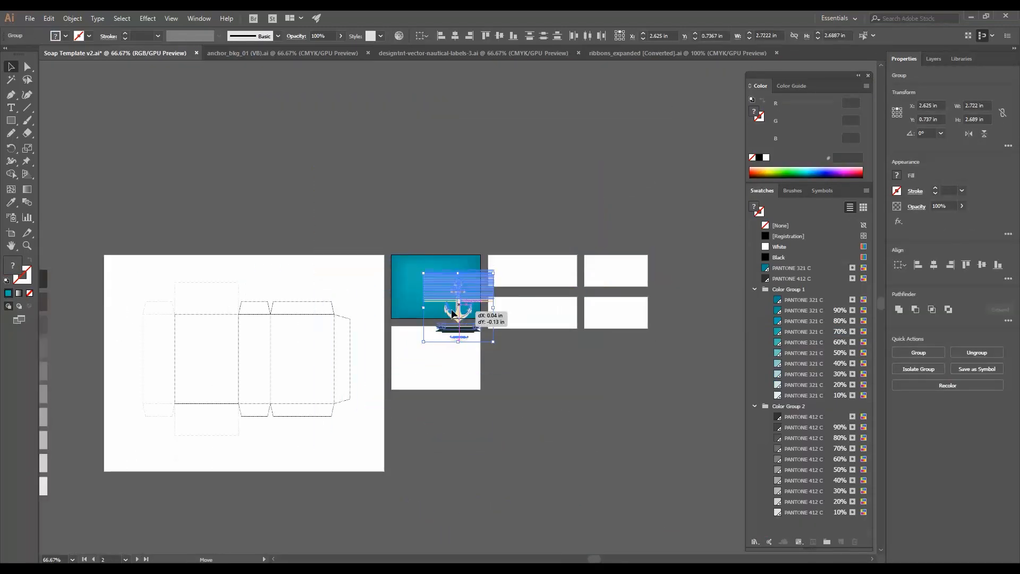
{"action": "left_click_drag", "start_coordinate": [457, 313], "coordinate": [439, 301]}
- Scale and position the anchor artwork on the blue panel, stretching the stripes to the panel's left edge
{"action": "key", "text": "ctrl+equal"}
{"action": "key", "text": "ctrl+equal"}
{"action": "key", "text": "ctrl+equal"}
{"action": "key", "text": "ctrl+equal"}
{"action": "left_click_drag", "start_coordinate": [614, 462], "coordinate": [596, 442]}
{"action": "left_click_drag", "start_coordinate": [507, 392], "coordinate": [507, 361]}
{"action": "left_click_drag", "start_coordinate": [596, 139], "coordinate": [608, 130]}
{"action": "left_click", "coordinate": [597, 186]}
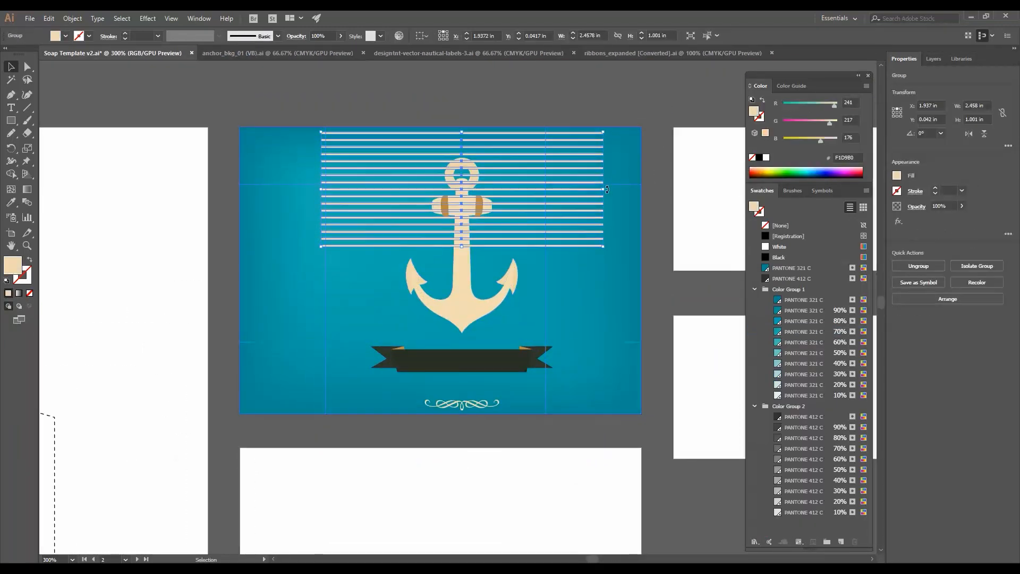
{"action": "left_click_drag", "start_coordinate": [254, 196], "coordinate": [240, 196]}
- Recolor the anchor, ribbon and stripe parts with PANTONE 412 C and PANTONE 321 C tint swatches
{"action": "double_click", "coordinate": [410, 284]}
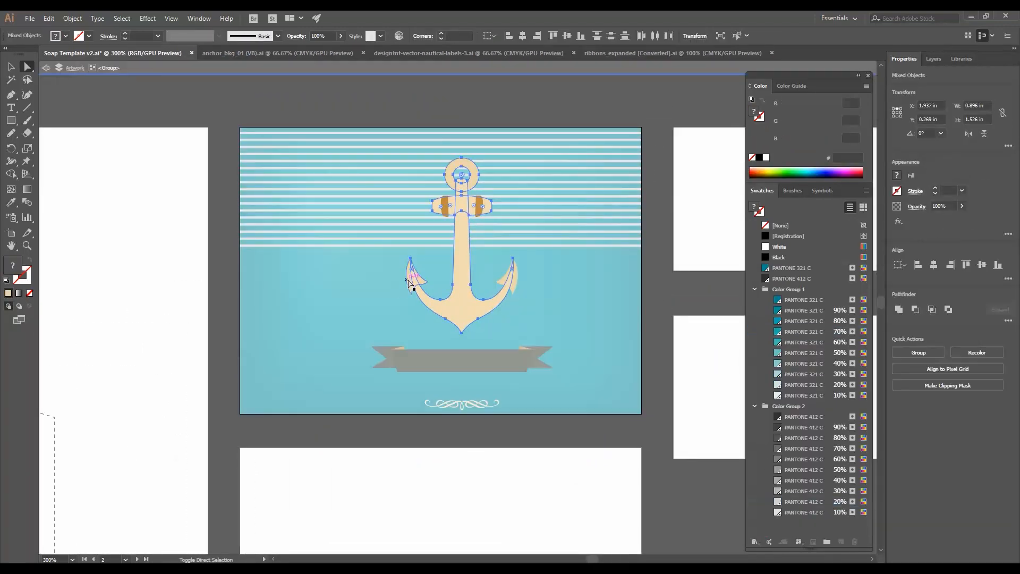
{"action": "left_click", "coordinate": [478, 211]}
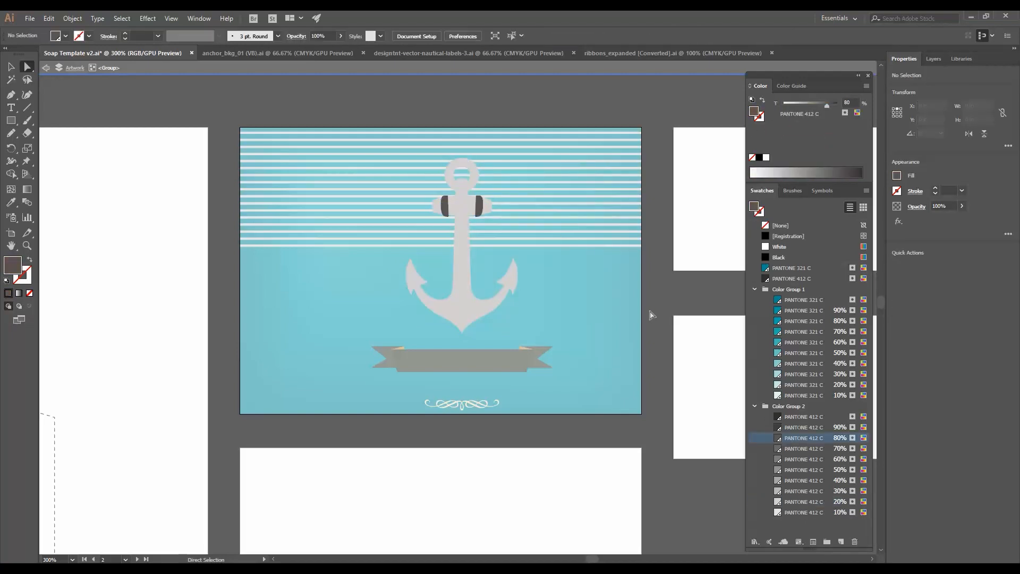
{"action": "double_click", "coordinate": [652, 316]}
{"action": "key", "text": "z"}
{"action": "double_click", "coordinate": [492, 219]}
{"action": "left_click", "coordinate": [553, 479]}
{"action": "left_click", "coordinate": [803, 491]}
{"action": "left_click", "coordinate": [492, 510]}
{"action": "left_click", "coordinate": [804, 417]}
{"action": "left_click", "coordinate": [279, 483], "text": "shift"}
{"action": "left_click", "coordinate": [804, 427]}
{"action": "key", "text": "z"}
{"action": "left_click", "coordinate": [548, 405], "text": "alt"}
{"action": "key", "text": "v"}
{"action": "left_click", "coordinate": [331, 327]}
{"action": "left_click", "coordinate": [799, 385]}
- Select and group the anchor artwork pieces and adjust the group's position on the panel
{"action": "key", "text": "ctrl+a"}
{"action": "left_click_drag", "start_coordinate": [329, 213], "coordinate": [486, 309]}
{"action": "key", "text": "ctrl+g"}
{"action": "left_click_drag", "start_coordinate": [487, 309], "coordinate": [471, 308]}
{"action": "type", "text": "0"}
{"action": "key", "text": "Return"}
{"action": "left_click", "coordinate": [672, 317]}
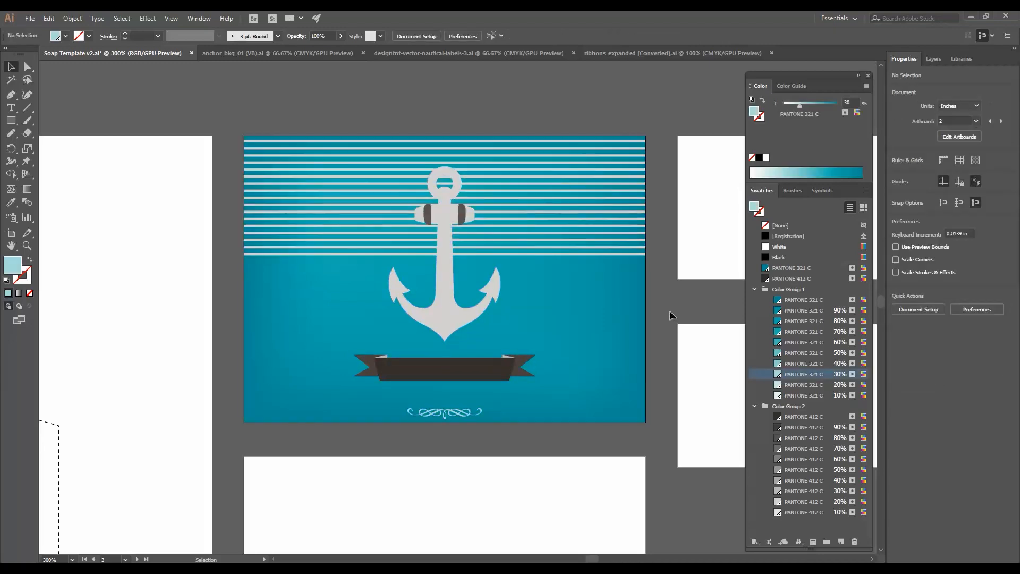
- Add the title BOAT SOAP in Fresno Black, white and centered on the ribbon
{"action": "key", "text": "z"}
{"action": "double_click", "coordinate": [459, 295]}
{"action": "key", "text": "a"}
{"action": "key", "text": "ctrl+minus"}
{"action": "key", "text": "ctrl+minus"}
{"action": "key", "text": "t"}
{"action": "left_click", "coordinate": [225, 92]}
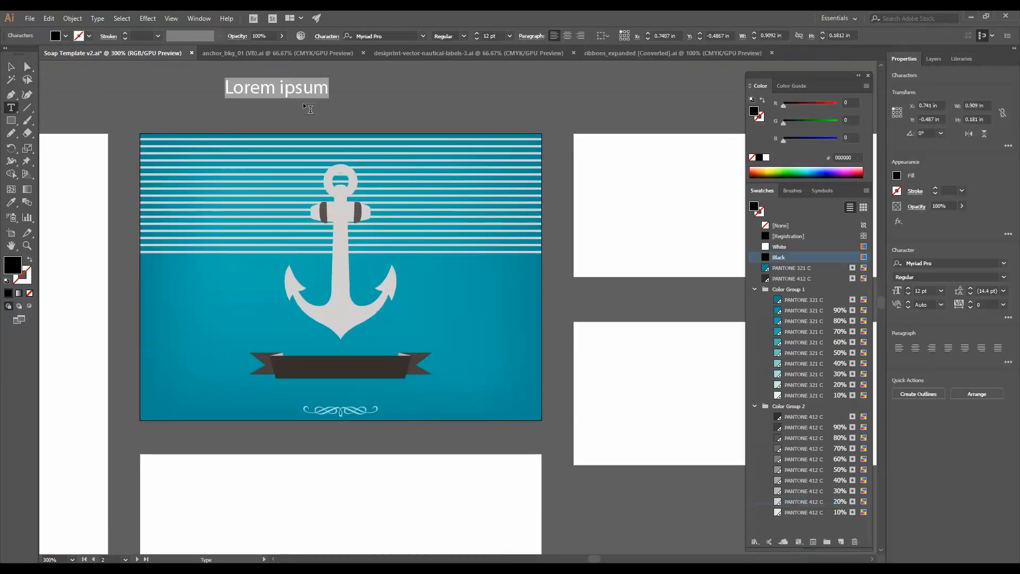
{"action": "left_click", "coordinate": [927, 264]}
{"action": "type", "text": "fresno"}
{"action": "key", "text": "Return"}
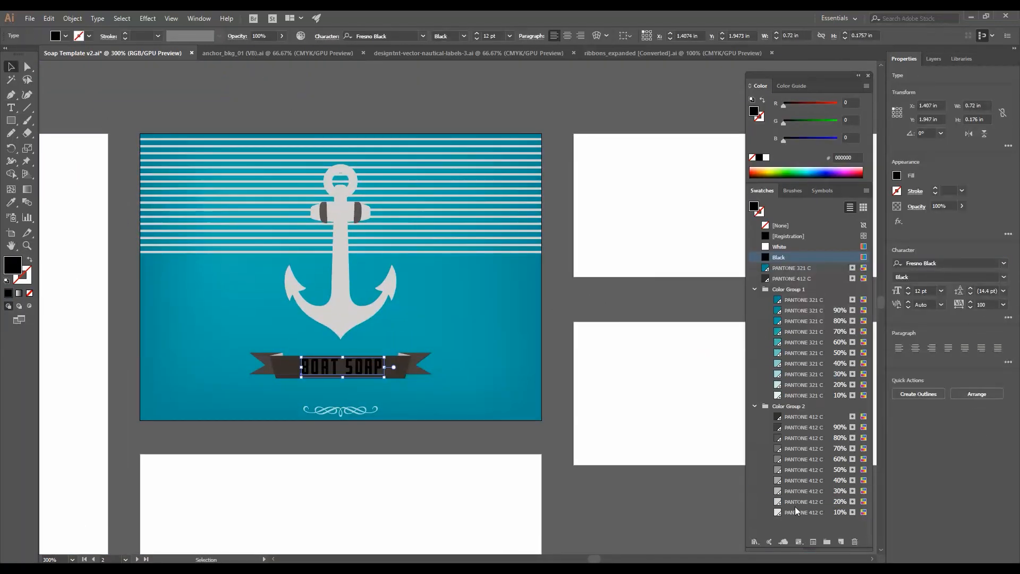
{"action": "left_click", "coordinate": [488, 72]}
{"action": "key", "text": "z"}
{"action": "left_click", "coordinate": [336, 377]}
{"action": "left_click", "coordinate": [467, 309]}
{"action": "key", "text": "v"}
{"action": "left_click", "coordinate": [455, 301]}
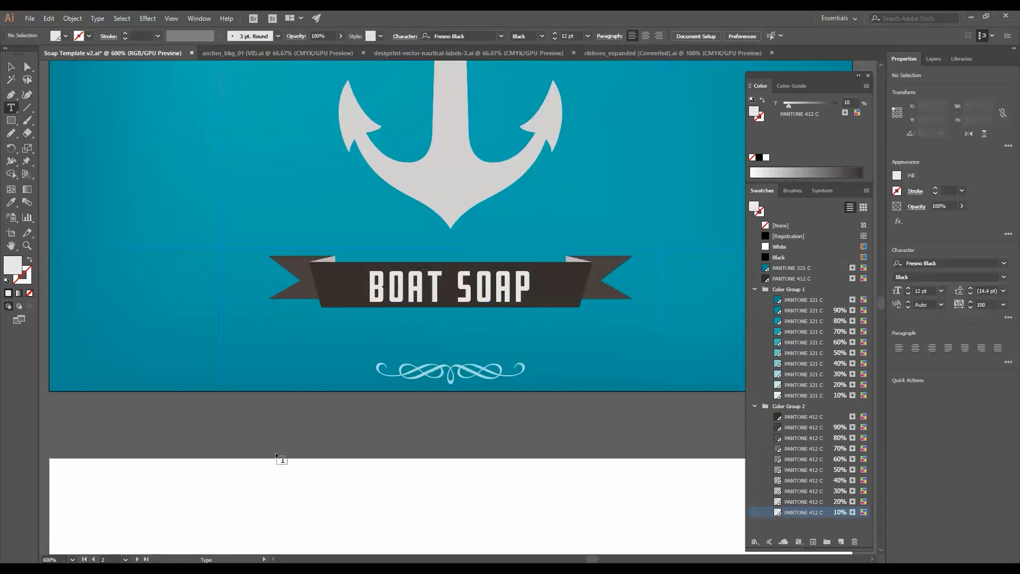
- Add the text LUXURY YACHT SCENTED in Museo Slab 700 at 7.5 pt and place it below the ribbon
{"action": "left_click", "coordinate": [281, 403]}
{"action": "type", "text": "LUXURY"}
{"action": "type", "text": "museo"}
{"action": "key", "text": "Return"}
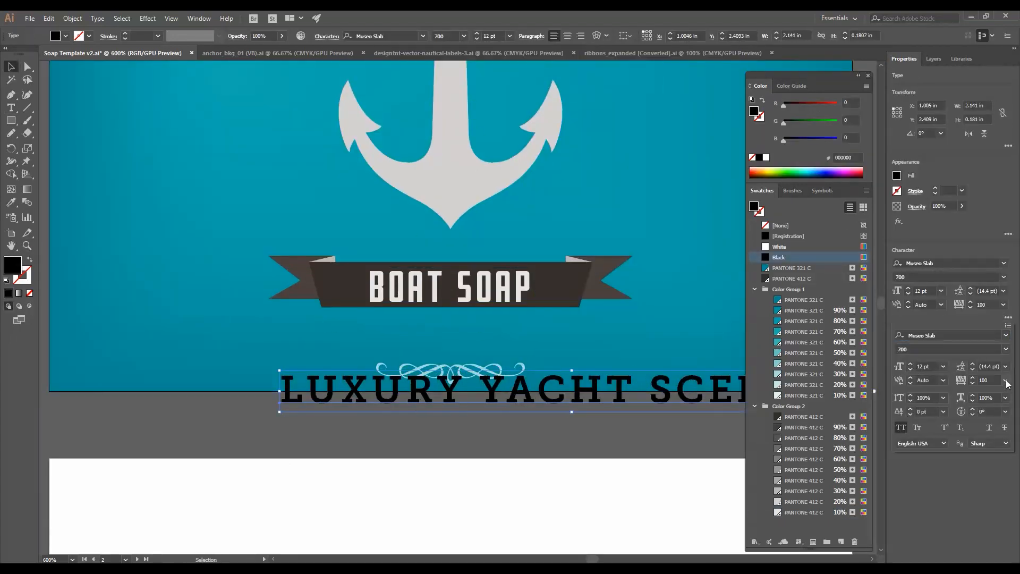
{"action": "left_click", "coordinate": [899, 366]}
{"action": "type", "text": "7.5"}
{"action": "key", "text": "Return"}
{"action": "left_click_drag", "start_coordinate": [494, 397], "coordinate": [500, 345]}
{"action": "left_click_drag", "start_coordinate": [501, 346], "coordinate": [503, 346]}
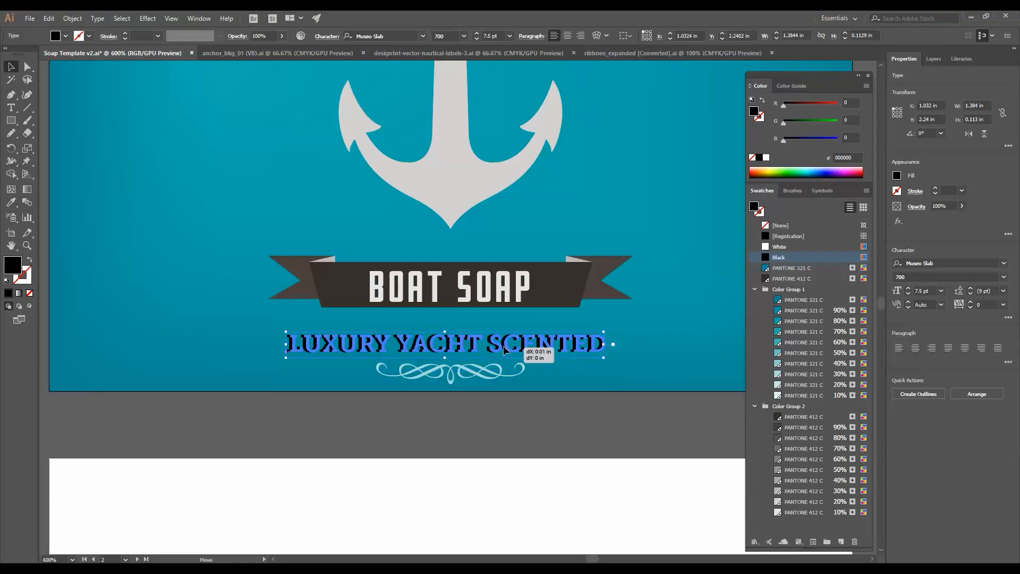
- Color the LUXURY YACHT SCENTED text with the 30% PANTONE 321 C tint and nudge it up slightly
{"action": "left_click", "coordinate": [795, 374]}
{"action": "key", "text": "Up"}
{"action": "key", "text": "ctrl+minus"}
{"action": "key", "text": "ctrl+minus"}
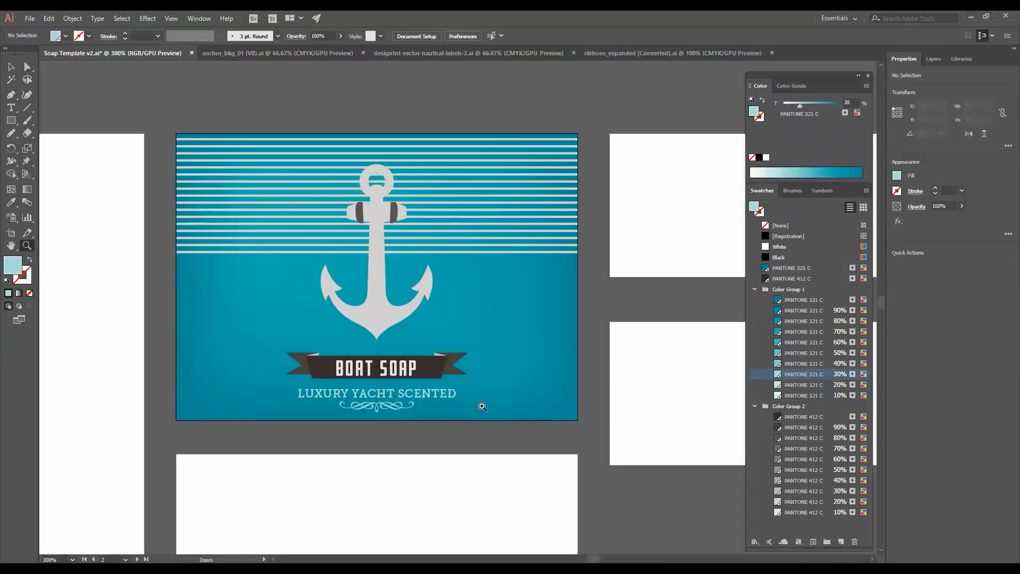
- Offset the anchor's outline path by 2 pt
{"action": "left_click", "coordinate": [459, 354]}
{"action": "left_click_drag", "start_coordinate": [531, 320], "coordinate": [456, 346]}
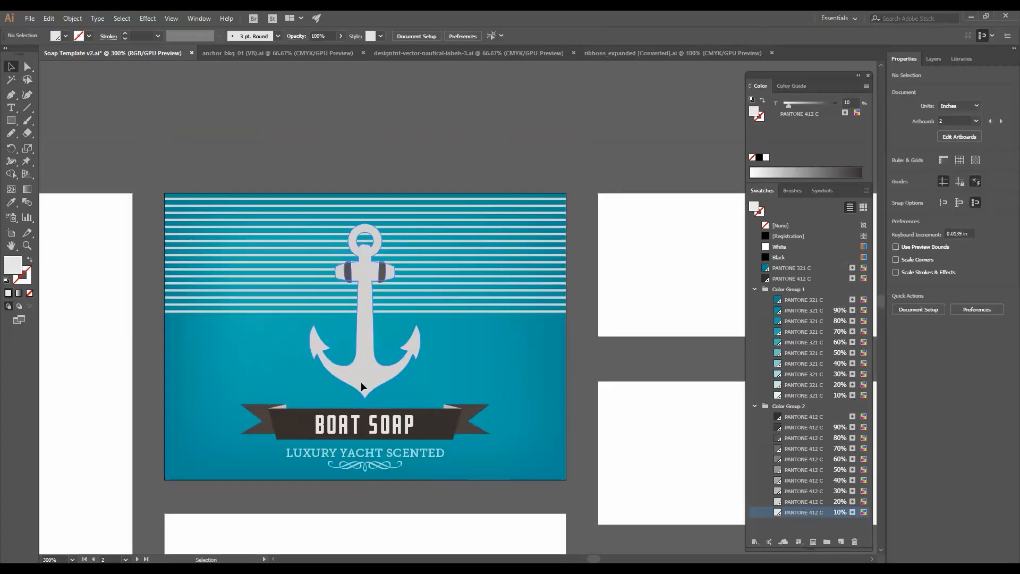
{"action": "key", "text": "a"}
{"action": "left_click", "coordinate": [362, 386]}
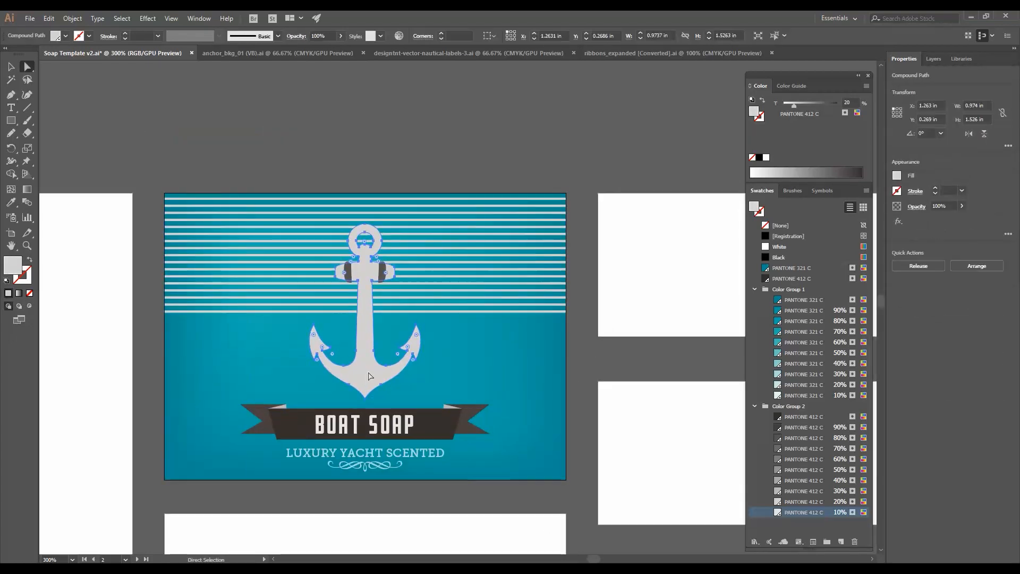
{"action": "left_click", "coordinate": [72, 18]}
{"action": "mouse_move", "coordinate": [91, 278]}
{"action": "left_click", "coordinate": [284, 322]}
{"action": "left_click_drag", "start_coordinate": [292, 128], "coordinate": [209, 125]}
{"action": "type", "text": "2pt"}
{"action": "key", "text": "Tab"}
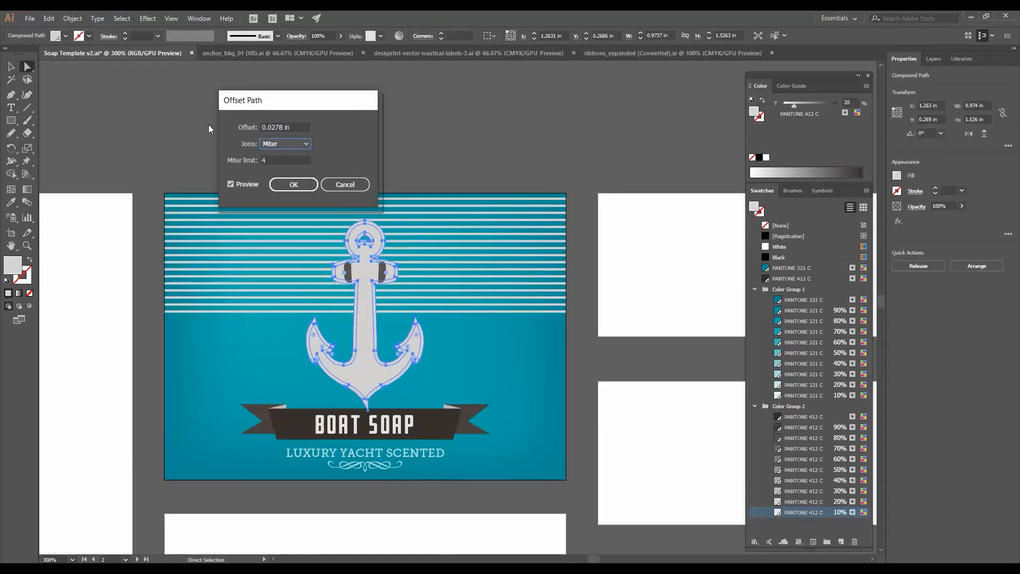
{"action": "left_click", "coordinate": [294, 185]}
- Fill the offset anchor outline with the 90% PANTONE 321 C tint
{"action": "left_click", "coordinate": [803, 310]}
{"action": "left_click", "coordinate": [603, 307]}
{"action": "key", "text": "z"}
{"action": "left_click", "coordinate": [371, 423]}
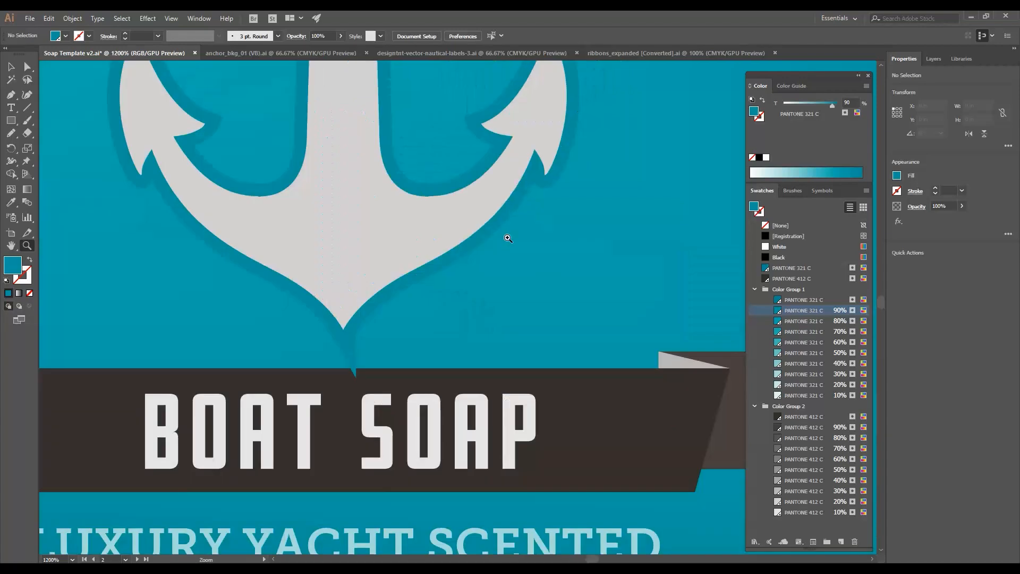
- Apply PANTONE 412 C to the anchor's outline pieces
{"action": "key", "text": "a"}
{"action": "left_click_drag", "start_coordinate": [383, 484], "coordinate": [382, 466]}
{"action": "key", "text": "v"}
{"action": "left_click", "coordinate": [492, 363]}
{"action": "left_click", "coordinate": [594, 414]}
{"action": "left_click", "coordinate": [434, 232]}
{"action": "key", "text": "z"}
{"action": "left_click", "coordinate": [433, 232]}
{"action": "left_click", "coordinate": [489, 399]}
{"action": "key", "text": "v"}
{"action": "left_click", "coordinate": [424, 387]}
{"action": "left_click", "coordinate": [765, 278]}
{"action": "key", "text": "ctrl+minus"}
{"action": "key", "text": "Left"}
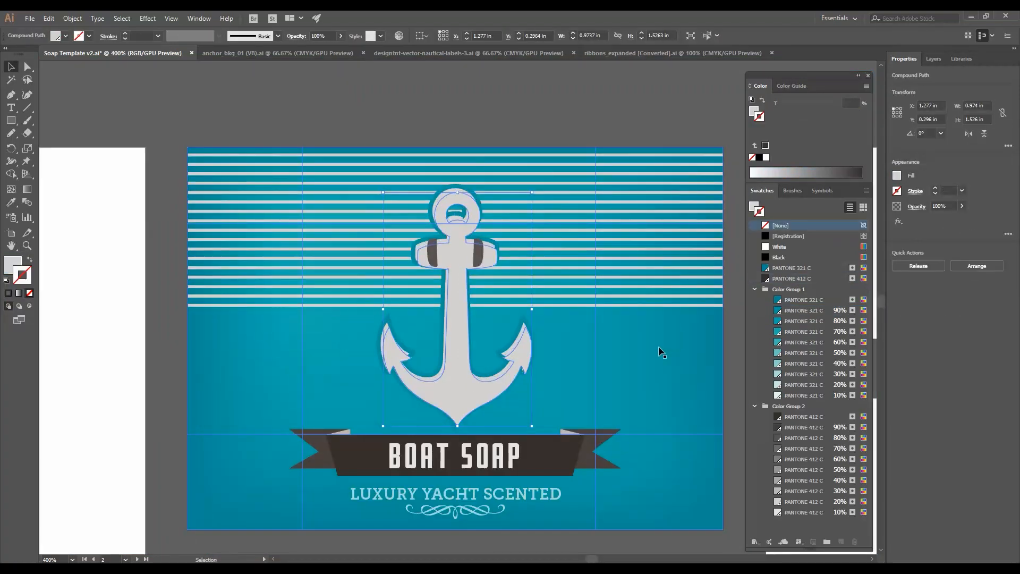
{"action": "key", "text": "ctrl+plus"}
{"action": "key", "text": "a"}
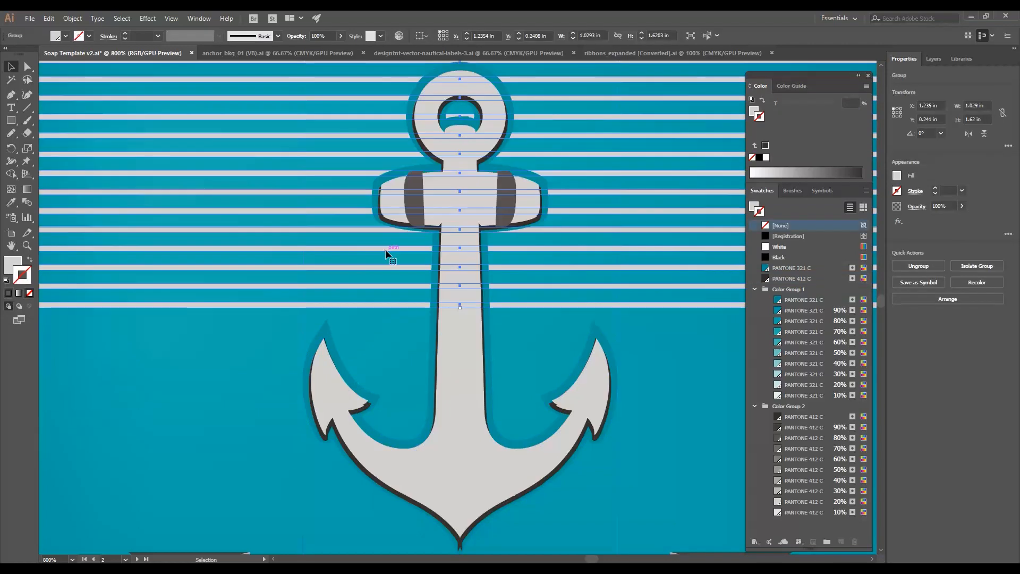
- Merge the anchor outline pieces with Pathfinder and send the result behind the anchor
{"action": "left_click", "coordinate": [414, 202]}
{"action": "left_click", "coordinate": [508, 205], "text": "shift"}
{"action": "left_click", "coordinate": [31, 294]}
{"action": "left_click", "coordinate": [199, 18]}
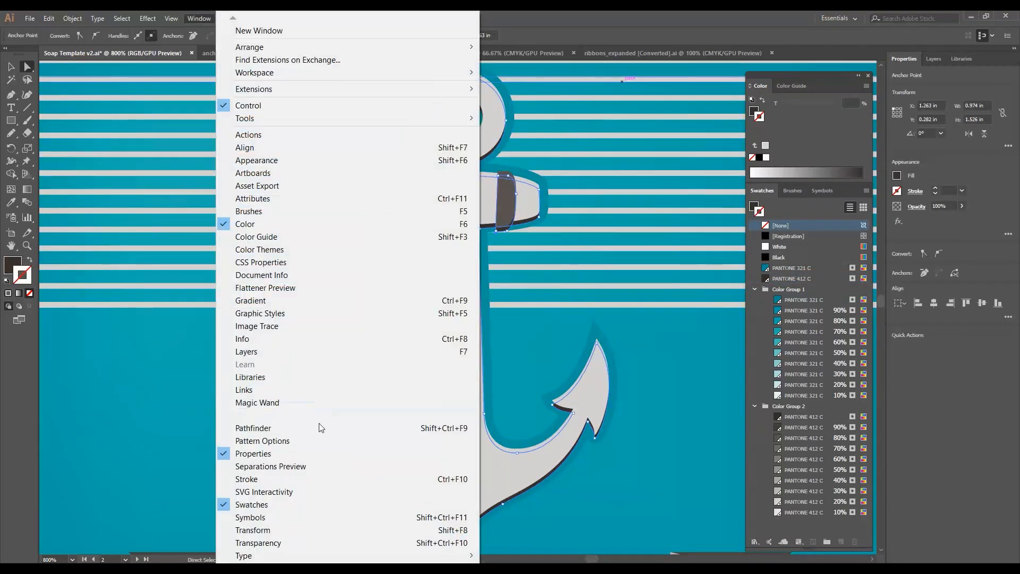
{"action": "left_click", "coordinate": [249, 429]}
{"action": "left_click", "coordinate": [278, 265]}
{"action": "key", "text": "ctrl+bracketleft"}
{"action": "key", "text": "v"}
{"action": "left_click", "coordinate": [390, 227]}
{"action": "left_click", "coordinate": [605, 246]}
{"action": "key", "text": "z"}
{"action": "left_click", "coordinate": [504, 298], "text": "alt"}
{"action": "left_click", "coordinate": [504, 298], "text": "alt"}
{"action": "left_click", "coordinate": [504, 298], "text": "alt"}
{"action": "key", "text": "v"}
{"action": "left_click", "coordinate": [551, 174]}
{"action": "key", "text": "z"}
{"action": "left_click", "coordinate": [533, 328], "text": "alt"}
{"action": "key", "text": "v"}
{"action": "left_click_drag", "start_coordinate": [567, 357], "coordinate": [482, 281]}
- Copy artwork from the anchor_bkg_01 file and paste it into the soap template
{"action": "left_click", "coordinate": [277, 53]}
{"action": "left_click", "coordinate": [224, 410]}
{"action": "key", "text": "ctrl+c"}
{"action": "left_click", "coordinate": [113, 54]}
{"action": "key", "text": "ctrl+v"}
{"action": "key", "text": "ctrl+minus"}
{"action": "key", "text": "ctrl+minus"}
{"action": "key", "text": "ctrl+minus"}
{"action": "key", "text": "ctrl+plus"}
{"action": "key", "text": "ctrl+plus"}
{"action": "key", "text": "ctrl+plus"}
{"action": "key", "text": "ctrl+plus"}
- Recolor the selected object on the Top panel with the 70% PANTONE 321 C tint
{"action": "key", "text": "ctrl+shift+a"}
{"action": "left_click", "coordinate": [652, 445]}
{"action": "left_click", "coordinate": [803, 333]}
{"action": "key", "text": "ctrl+shift+a"}
{"action": "key", "text": "z"}
{"action": "left_click", "coordinate": [627, 425], "text": "alt"}
{"action": "left_click", "coordinate": [542, 387], "text": "alt"}
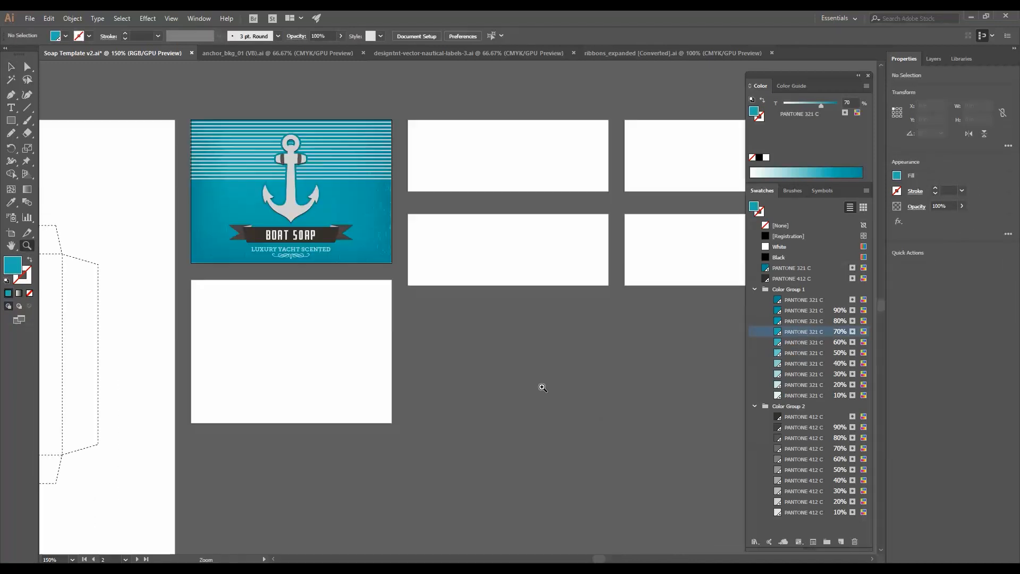
- Duplicate the Top panel design onto the artboard below and delete the copy's text and ribbon
{"action": "key", "text": "v"}
{"action": "left_click_drag", "start_coordinate": [469, 276], "coordinate": [469, 436], "text": "alt"}
{"action": "key", "text": "z"}
{"action": "left_click", "coordinate": [445, 433]}
{"action": "left_click", "coordinate": [427, 310]}
{"action": "key", "text": "v"}
{"action": "key", "text": "Delete"}
{"action": "left_click", "coordinate": [474, 422]}
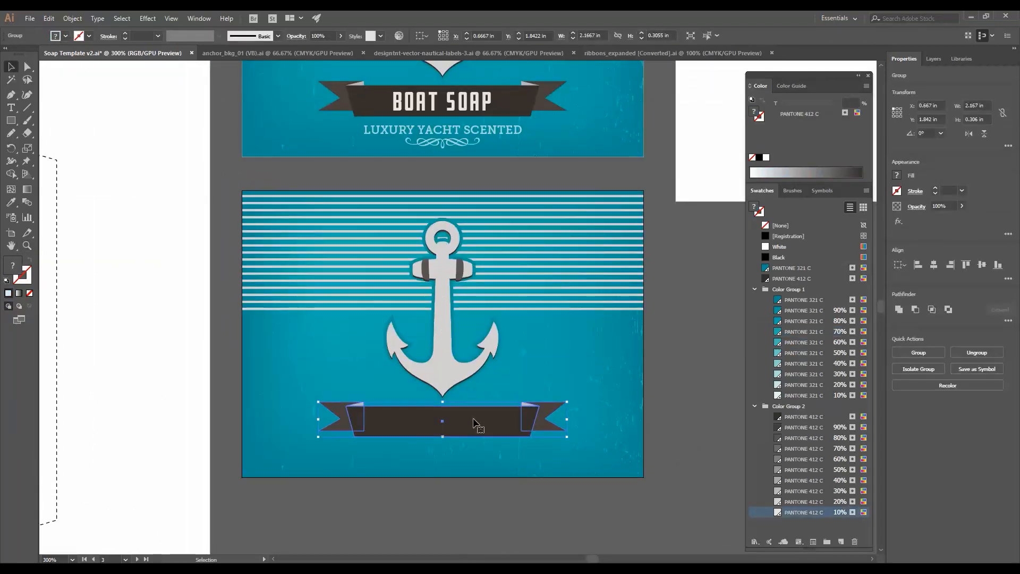
{"action": "key", "text": "Delete"}
- Copy the 'you can't control the winds' anchor lettering from the nautical labels file onto the second panel
{"action": "left_click", "coordinate": [443, 319]}
{"action": "key", "text": "Delete"}
{"action": "left_click", "coordinate": [468, 53]}
{"action": "left_click_drag", "start_coordinate": [281, 219], "coordinate": [353, 309]}
{"action": "left_click", "coordinate": [112, 53]}
{"action": "key", "text": "ctrl+v"}
{"action": "left_click_drag", "start_coordinate": [608, 109], "coordinate": [546, 182], "text": "alt+shift"}
{"action": "left_click", "coordinate": [933, 266]}
{"action": "key", "text": "t"}
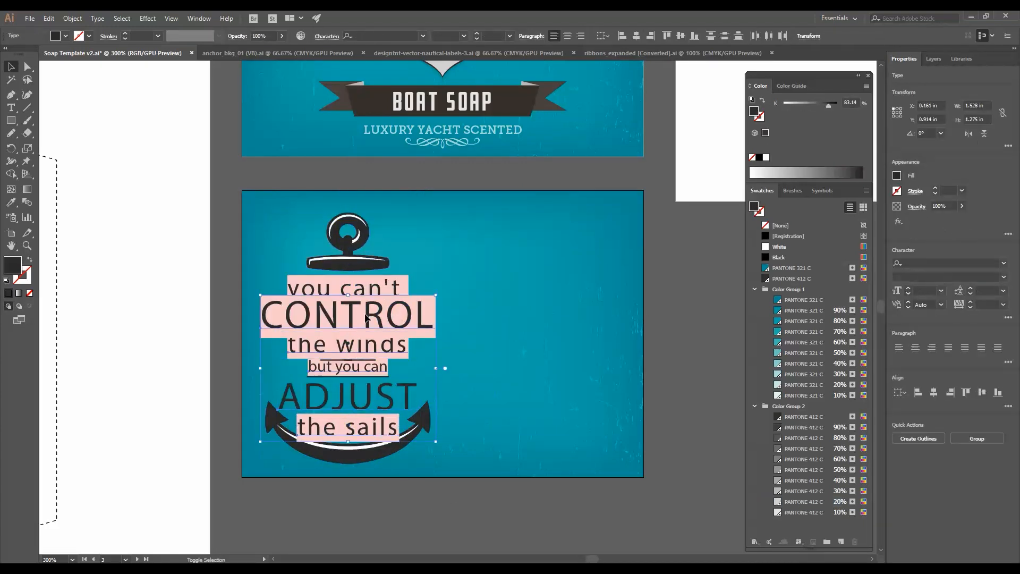
- Fix the missing fonts in the pasted quote lettering
{"action": "key", "text": "ctrl+shift+r"}
{"action": "key", "text": "ctrl+z"}
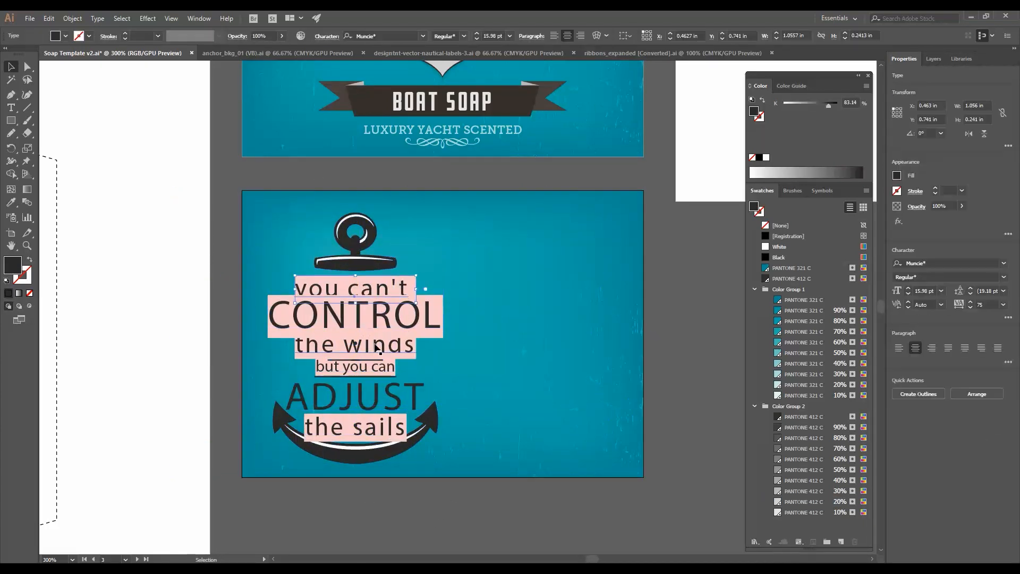
{"action": "key", "text": "ctrl+z"}
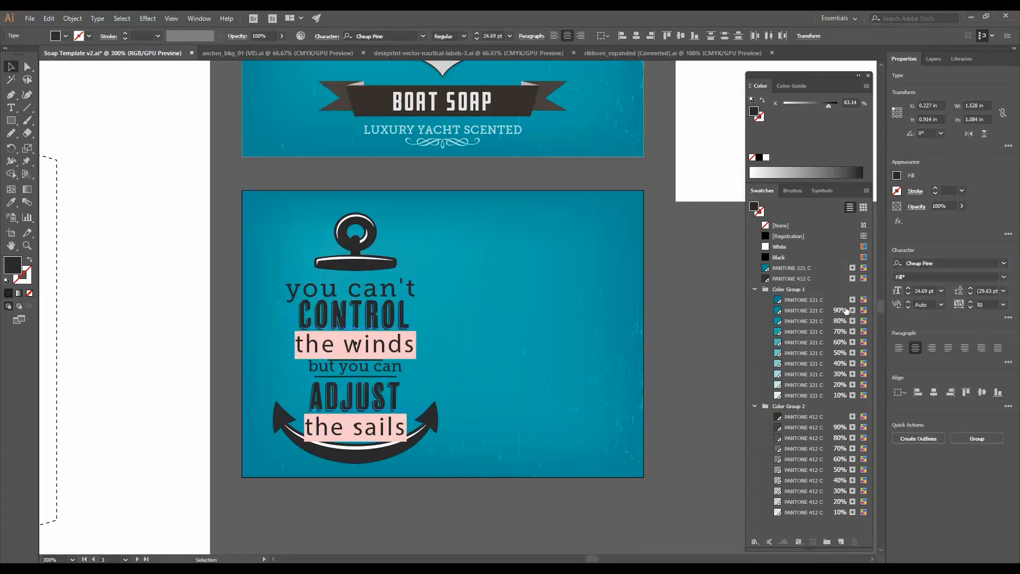
{"action": "key", "text": "ctrl+z"}
{"action": "key", "text": "ctrl+z"}
{"action": "key", "text": "ctrl+z"}
{"action": "key", "text": "ctrl+z"}
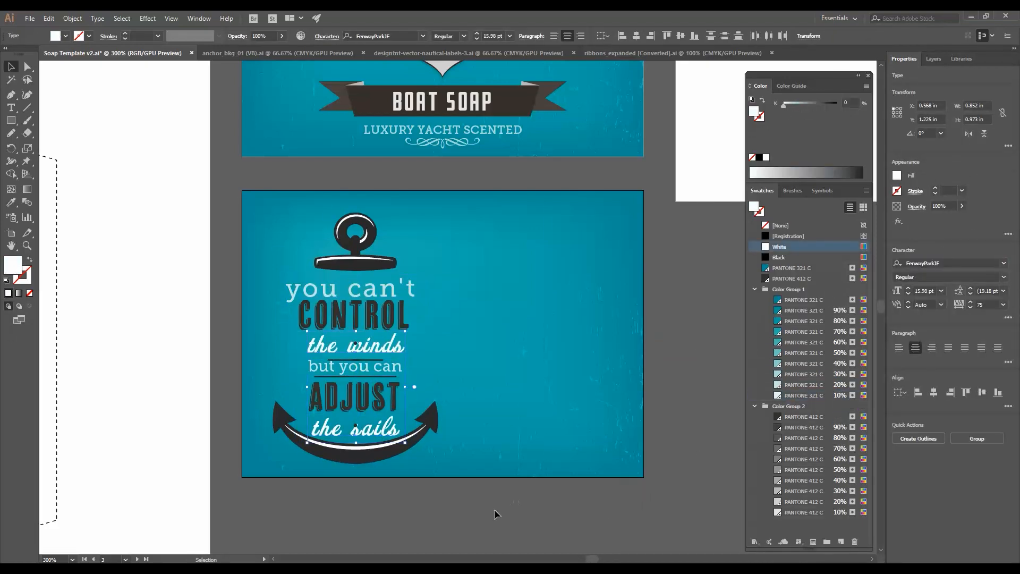
- Restyle the quote with 'you can't' in Museo Slab and the last line reading 'the scents'
{"action": "scroll", "coordinate": [379, 466], "scroll_direction": "up", "scroll_amount": 2}
{"action": "key", "text": "t"}
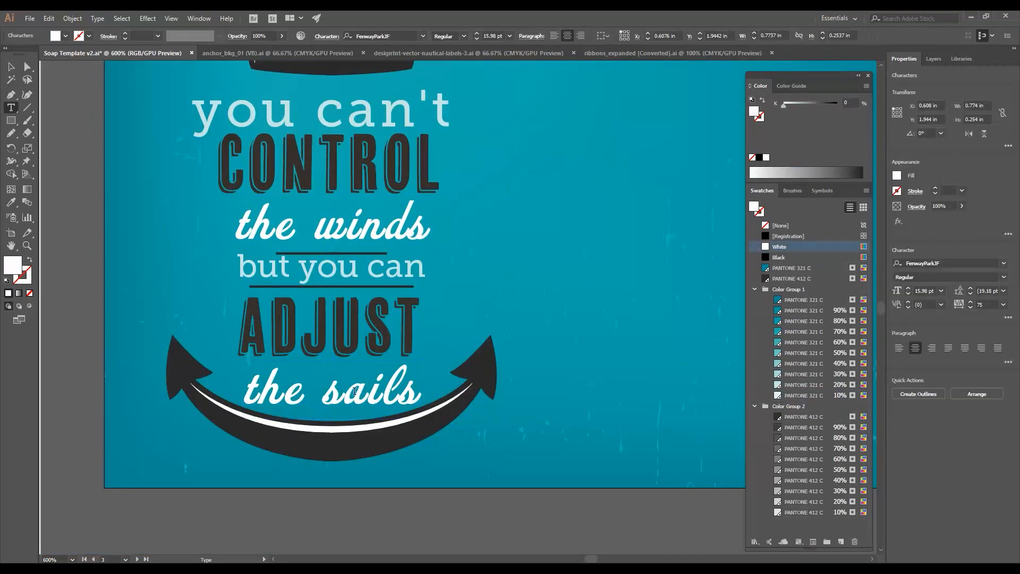
{"action": "key", "text": "Escape"}
{"action": "key", "text": "ctrl+z"}
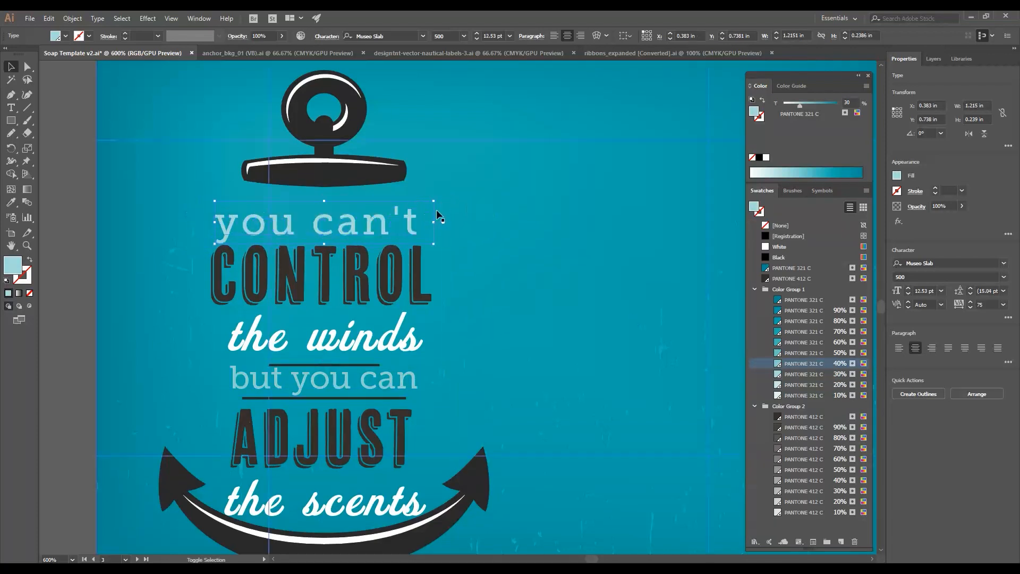
- Tint 'but you can' with 10% PANTONE 321 C and nudge 'the scents' up and left
{"action": "left_click", "coordinate": [342, 367]}
{"action": "left_click", "coordinate": [803, 395]}
{"action": "left_click", "coordinate": [321, 364]}
{"action": "left_click_drag", "start_coordinate": [419, 361], "coordinate": [404, 364]}
{"action": "left_click", "coordinate": [95, 312]}
{"action": "left_click", "coordinate": [330, 500]}
{"action": "key", "text": "Up"}
{"action": "key", "text": "Up"}
{"action": "key", "text": "Left"}
{"action": "left_click", "coordinate": [498, 398]}
- Combine the anchor's top ring pieces using the Pathfinder Minus Front shape mode
{"action": "key", "text": "a"}
{"action": "left_click", "coordinate": [320, 144]}
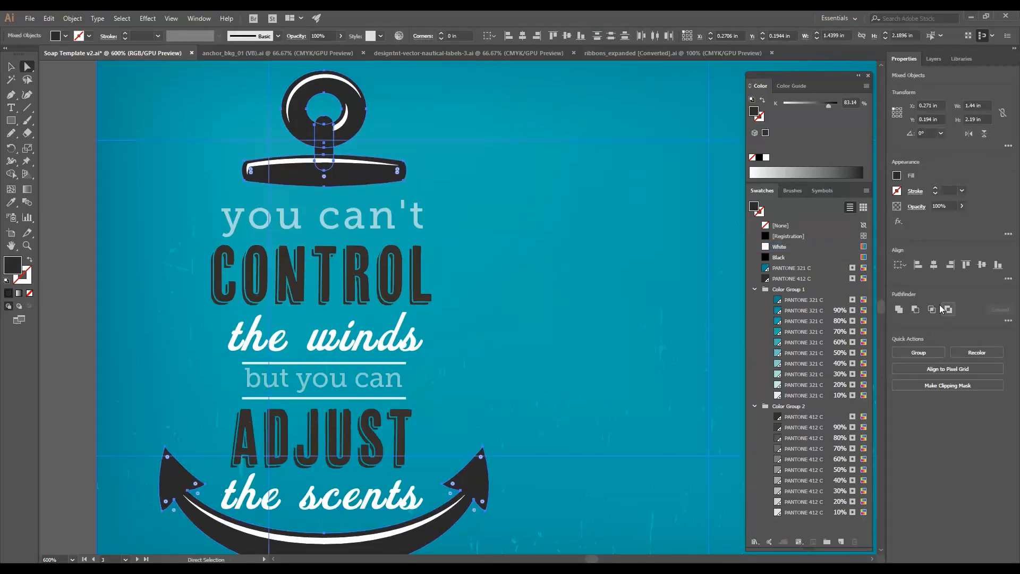
{"action": "left_click", "coordinate": [362, 92]}
{"action": "left_click", "coordinate": [324, 160], "text": "shift"}
{"action": "left_click", "coordinate": [383, 178], "text": "shift"}
{"action": "left_click", "coordinate": [915, 309]}
{"action": "left_click", "coordinate": [377, 446]}
{"action": "left_click_drag", "start_coordinate": [447, 371], "coordinate": [496, 355]}
{"action": "left_click", "coordinate": [378, 444]}
{"action": "left_click", "coordinate": [385, 457], "text": "shift"}
- Recolor the 'but you can' line and its rules with the 30% PANTONE 321 C tint
{"action": "left_click", "coordinate": [198, 19]}
{"action": "left_click", "coordinate": [299, 429]}
{"action": "left_click", "coordinate": [301, 265]}
{"action": "left_click", "coordinate": [388, 228]}
{"action": "left_click", "coordinate": [531, 319]}
{"action": "left_click", "coordinate": [422, 359]}
{"action": "left_click", "coordinate": [801, 375]}
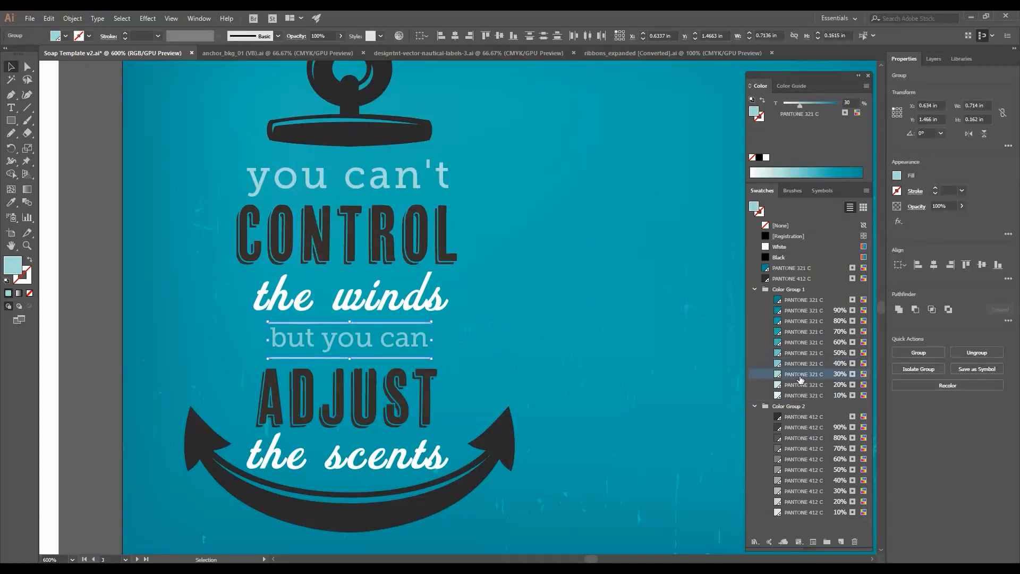
{"action": "left_click", "coordinate": [109, 375]}
- Fill the quote's anchor silhouette with the 10% PANTONE 412 C tint
{"action": "key", "text": "ctrl+minus"}
{"action": "key", "text": "ctrl+minus"}
{"action": "key", "text": "v"}
{"action": "left_click", "coordinate": [461, 414]}
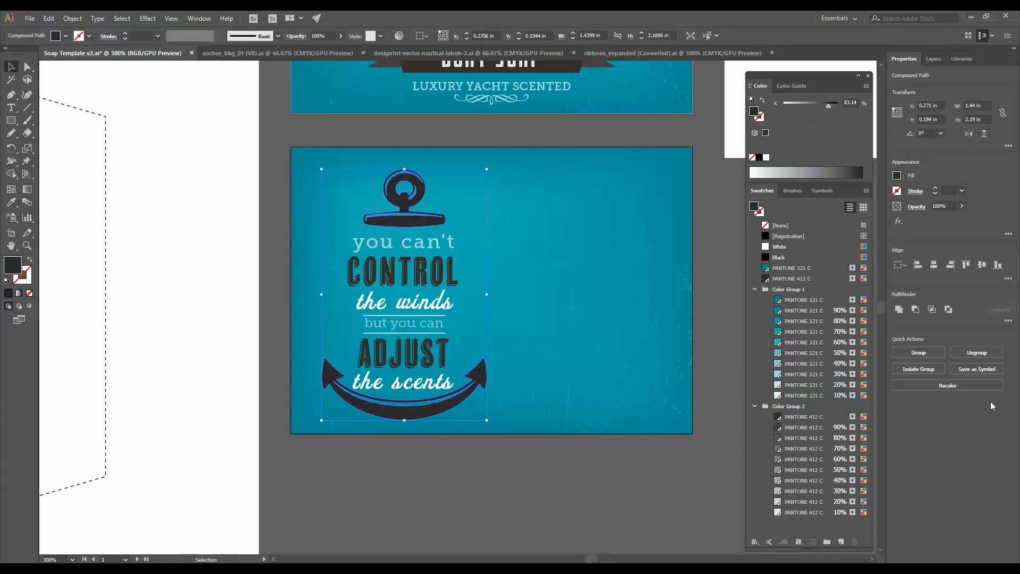
{"action": "left_click", "coordinate": [796, 512]}
{"action": "left_click", "coordinate": [597, 507]}
{"action": "scroll", "coordinate": [597, 508], "scroll_direction": "up", "scroll_amount": 1}
{"action": "scroll", "coordinate": [595, 507], "scroll_direction": "right", "scroll_amount": 2}
{"action": "left_click", "coordinate": [383, 433]}
{"action": "left_click", "coordinate": [537, 401], "text": "shift"}
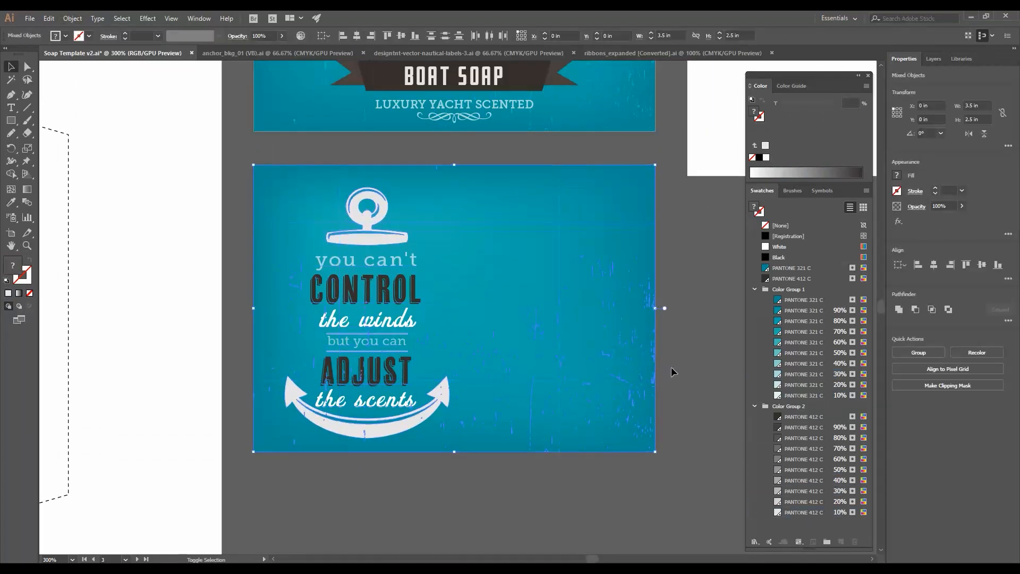
- Place the Soap Box Text.txt file as a text block on the second panel
{"action": "left_click", "coordinate": [700, 324]}
{"action": "left_click_drag", "start_coordinate": [694, 324], "coordinate": [680, 327]}
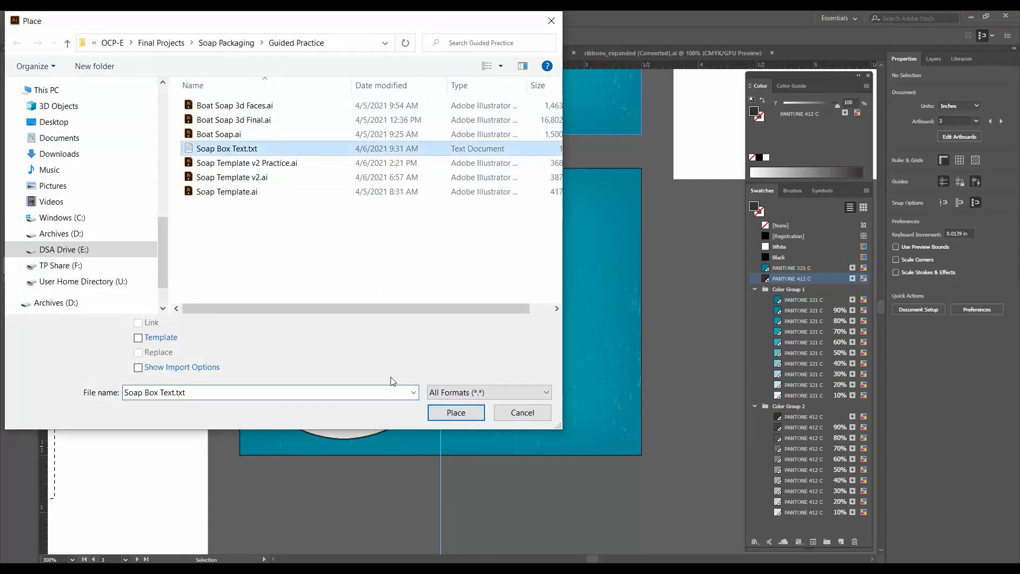
{"action": "left_click", "coordinate": [455, 410]}
{"action": "left_click", "coordinate": [506, 365]}
{"action": "left_click", "coordinate": [474, 182]}
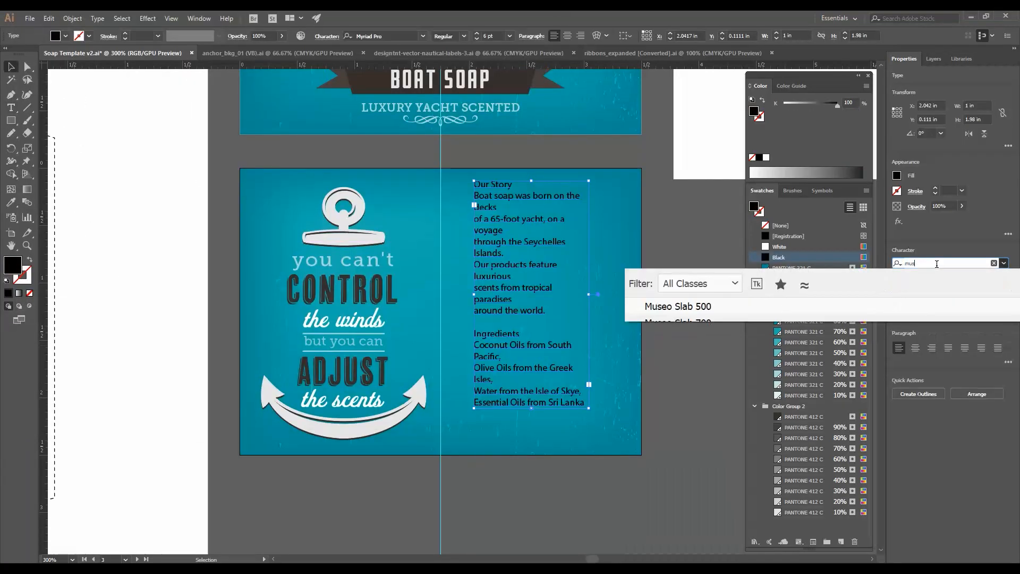
- Format the placed text in Museo Slab 6 pt and style OUR STORY and INGREDIENTS as headings
{"action": "left_click", "coordinate": [793, 280]}
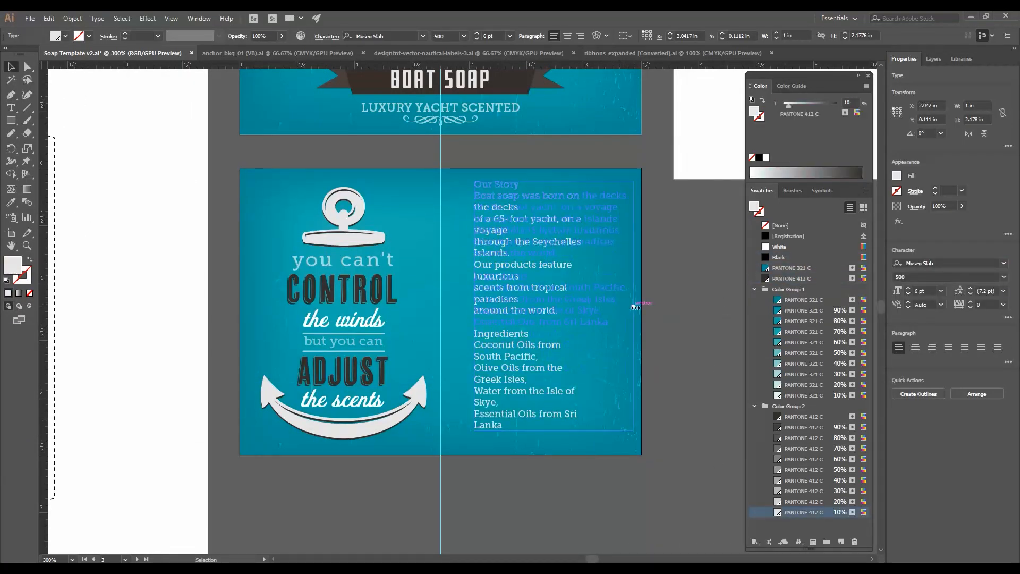
{"action": "left_click", "coordinate": [97, 18]}
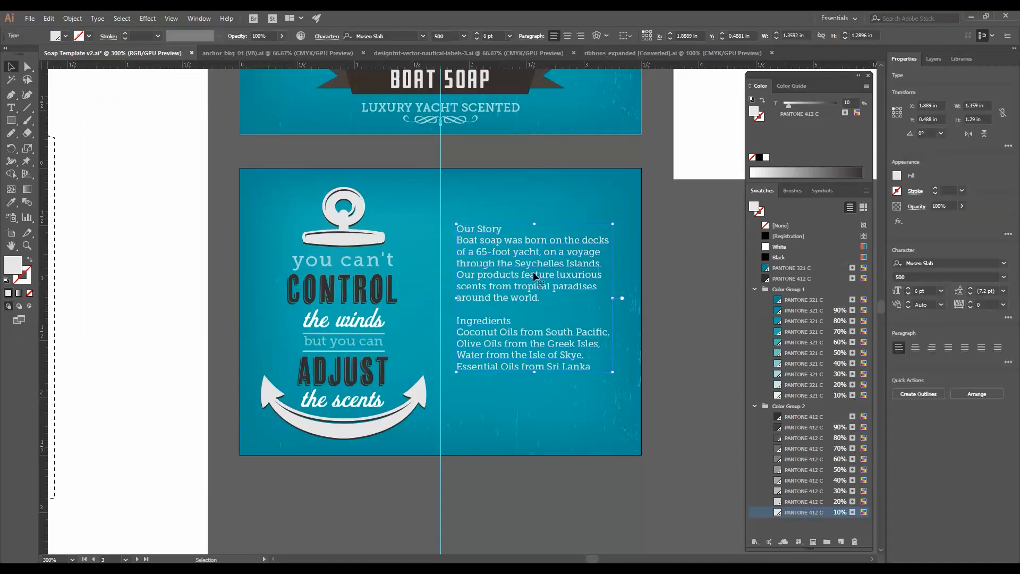
{"action": "left_click", "coordinate": [199, 18]}
{"action": "left_click_drag", "start_coordinate": [502, 228], "coordinate": [442, 226]}
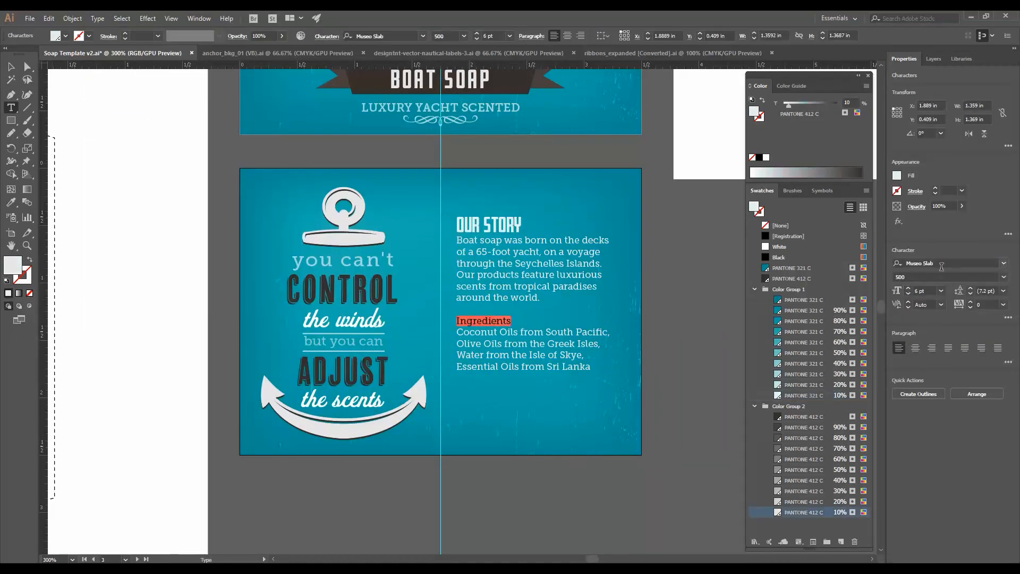
{"action": "key", "text": "Return"}
{"action": "key", "text": "Escape"}
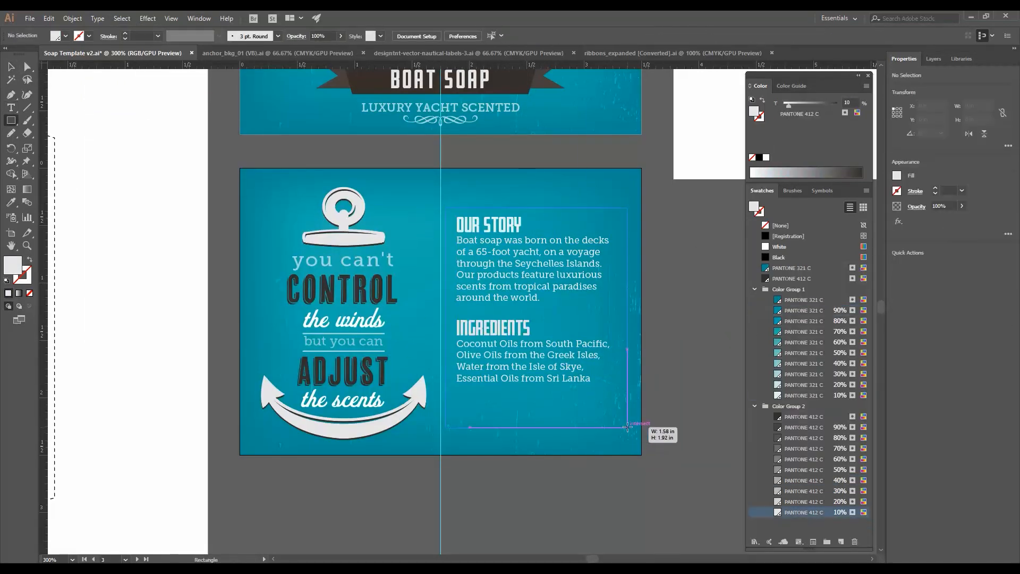
- Copy the Diner label's frame from the ribbons_expanded file into the template
{"action": "left_click_drag", "start_coordinate": [627, 427], "coordinate": [628, 426]}
{"action": "left_click", "coordinate": [587, 389]}
{"action": "left_click", "coordinate": [767, 435]}
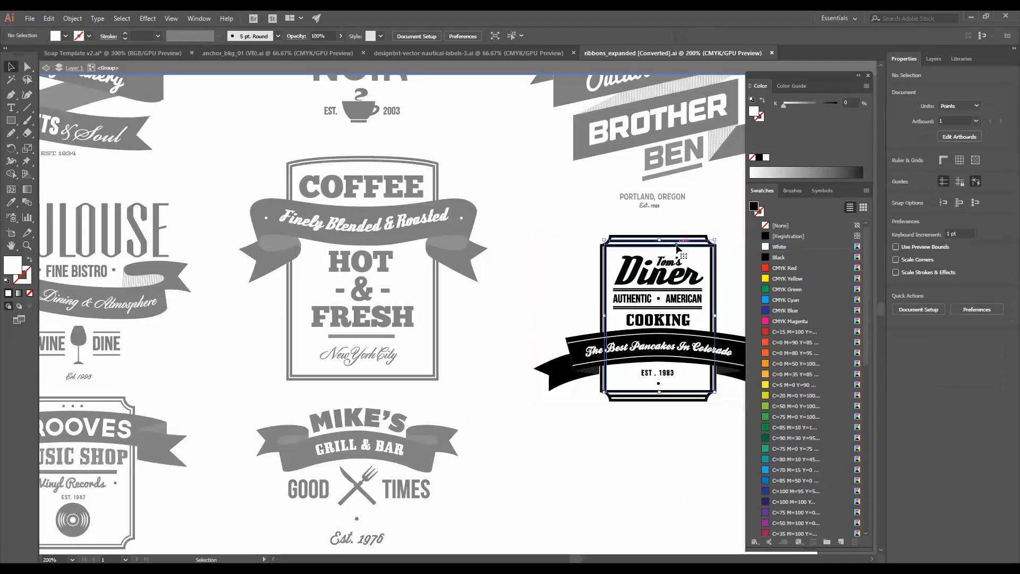
{"action": "left_click", "coordinate": [677, 248]}
{"action": "left_click_drag", "start_coordinate": [154, 53], "coordinate": [658, 345]}
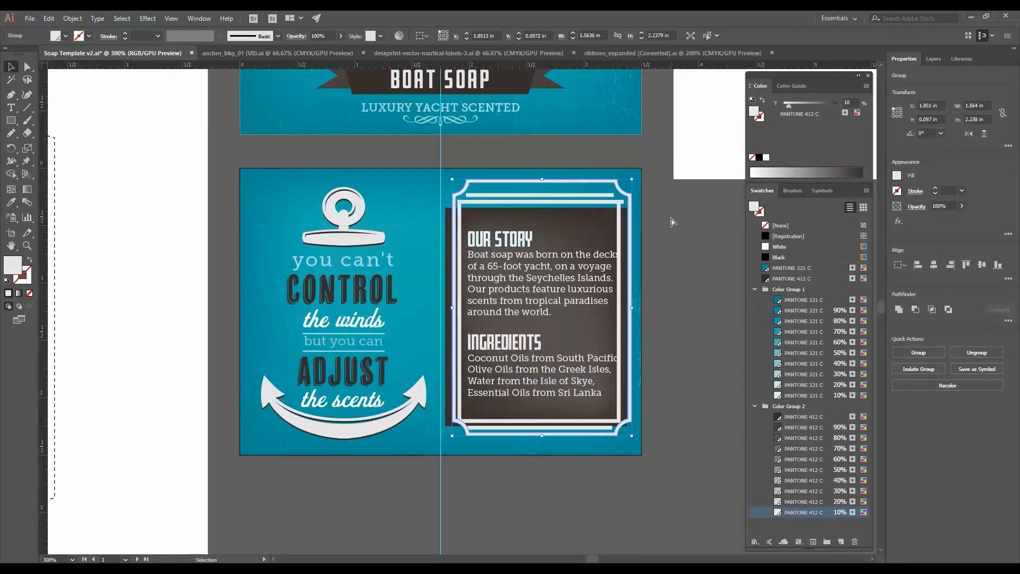
- Scale and position the frame around the OUR STORY and INGREDIENTS text
{"action": "left_click_drag", "start_coordinate": [632, 179], "coordinate": [626, 186]}
{"action": "left_click", "coordinate": [672, 222]}
{"action": "left_click_drag", "start_coordinate": [664, 328], "coordinate": [610, 202]}
{"action": "left_click_drag", "start_coordinate": [628, 440], "coordinate": [633, 446]}
{"action": "left_click", "coordinate": [546, 215]}
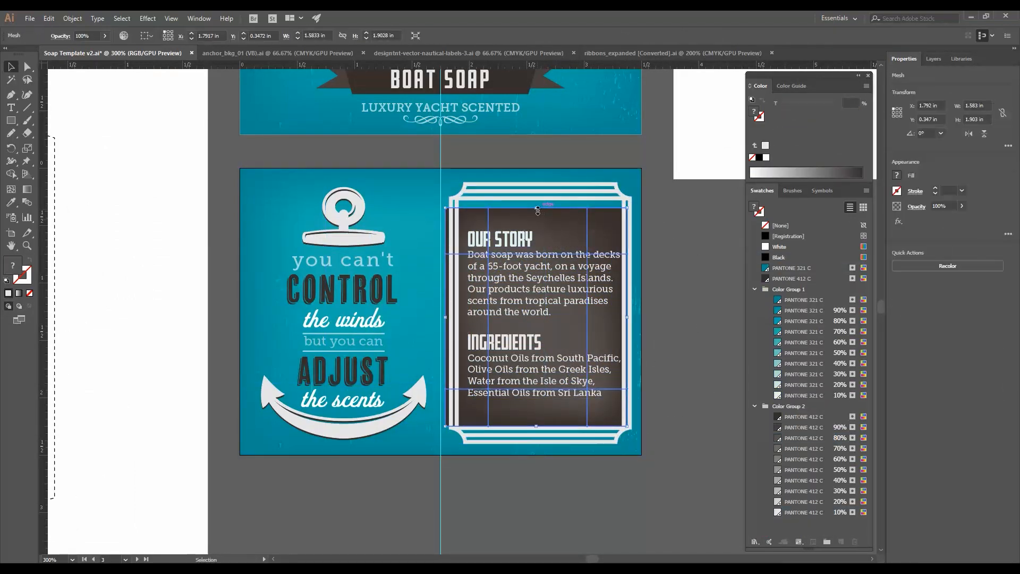
{"action": "left_click_drag", "start_coordinate": [541, 431], "coordinate": [542, 431]}
{"action": "left_click_drag", "start_coordinate": [613, 382], "coordinate": [611, 387]}
{"action": "double_click", "coordinate": [550, 318]}
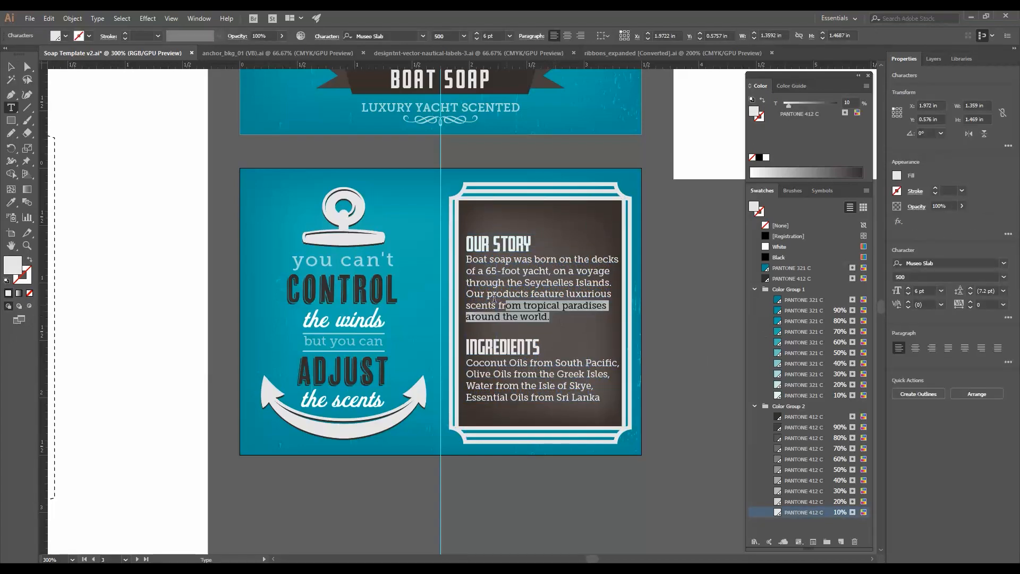
- Color the OUR STORY and INGREDIENTS headings with a PANTONE 321 C tint
{"action": "left_click_drag", "start_coordinate": [549, 318], "coordinate": [466, 261]}
{"action": "left_click", "coordinate": [971, 289]}
{"action": "left_click_drag", "start_coordinate": [600, 405], "coordinate": [467, 370]}
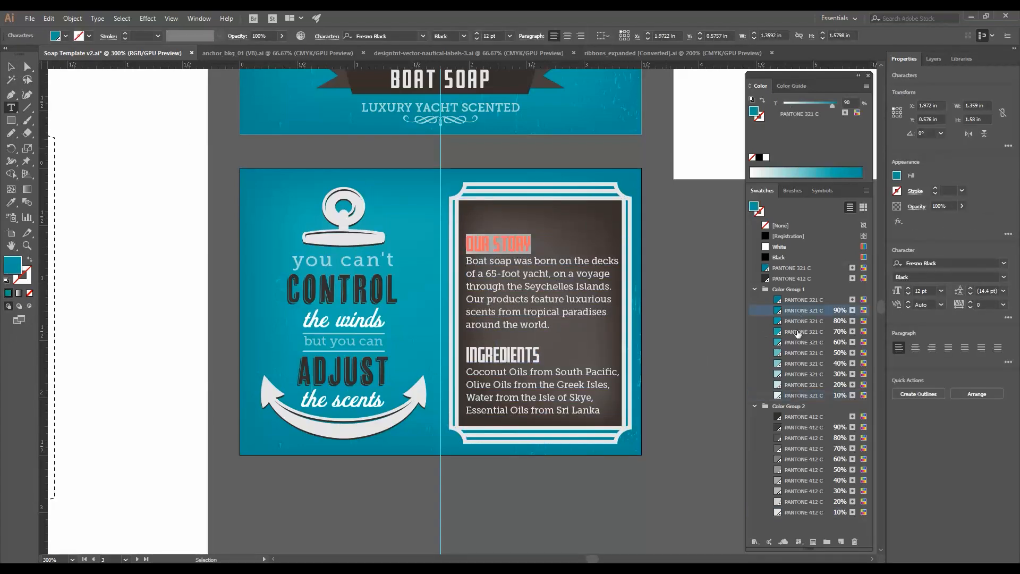
{"action": "left_click", "coordinate": [807, 355]}
{"action": "key", "text": "Escape"}
- Move the copied frame onto the side panel so it surrounds the story and ingredients text
{"action": "left_click_drag", "start_coordinate": [662, 281], "coordinate": [688, 288]}
{"action": "key", "text": "a"}
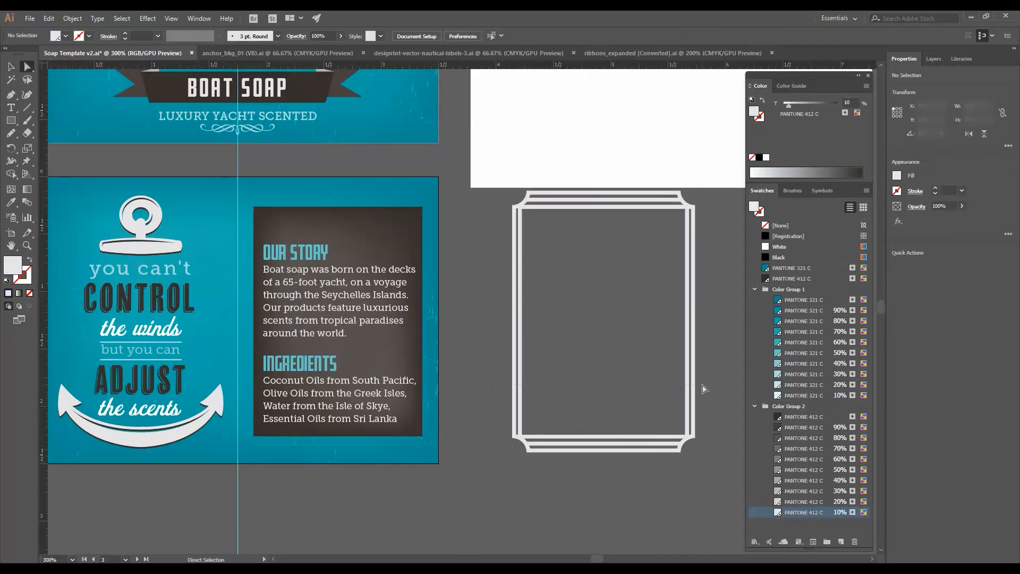
{"action": "left_click_drag", "start_coordinate": [699, 390], "coordinate": [502, 461]}
{"action": "left_click_drag", "start_coordinate": [643, 450], "coordinate": [642, 424]}
{"action": "left_click_drag", "start_coordinate": [690, 379], "coordinate": [426, 400]}
{"action": "left_click", "coordinate": [339, 209]}
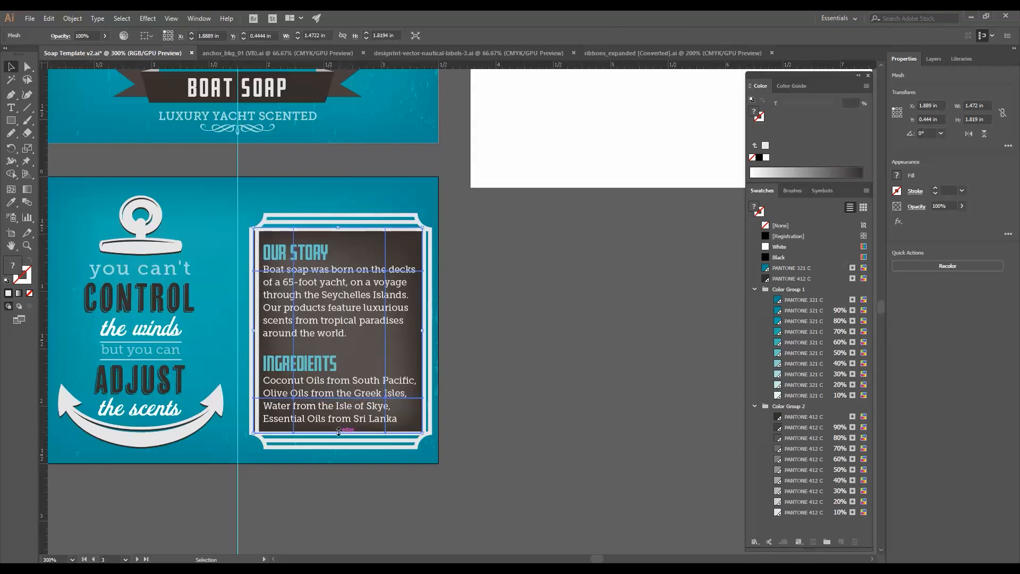
- Fine-tune the frame's size and position over the brown text panel, then save the file
{"action": "left_click_drag", "start_coordinate": [425, 331], "coordinate": [425, 331]}
{"action": "left_click", "coordinate": [246, 207], "text": "shift"}
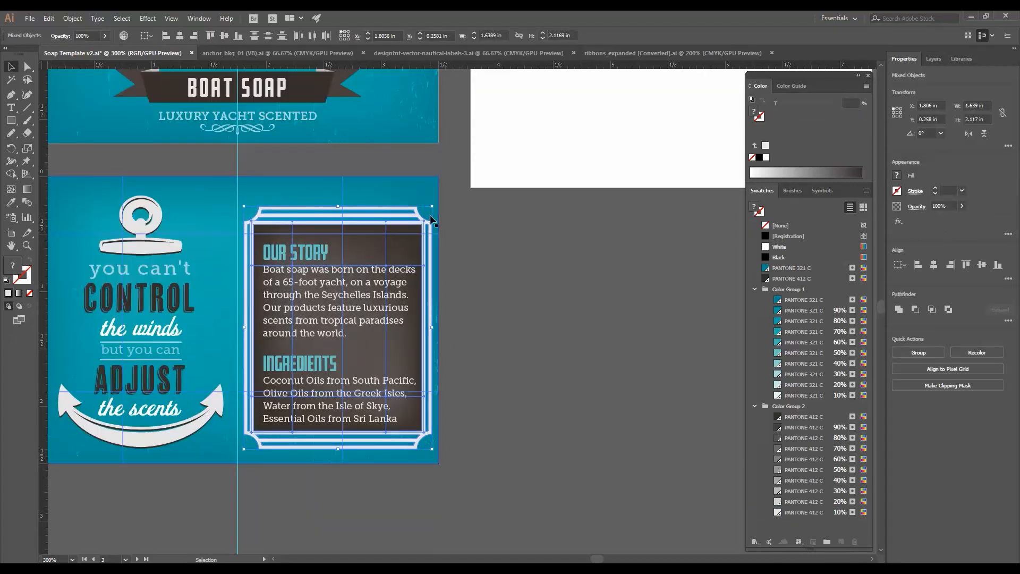
{"action": "left_click", "coordinate": [494, 234]}
{"action": "left_click_drag", "start_coordinate": [309, 430], "coordinate": [451, 435]}
{"action": "left_click", "coordinate": [451, 434]}
{"action": "left_click", "coordinate": [466, 229], "text": "shift"}
{"action": "left_click_drag", "start_coordinate": [466, 229], "coordinate": [463, 225]}
{"action": "left_click", "coordinate": [659, 308]}
{"action": "key", "text": "ctrl+minus"}
{"action": "left_click_drag", "start_coordinate": [611, 355], "coordinate": [611, 449]}
{"action": "key", "text": "ctrl+s"}
- Copy the brown textured background onto the blank flap artboard beside the Boat Soap panel
{"action": "left_click_drag", "start_coordinate": [576, 312], "coordinate": [448, 321]}
{"action": "left_click", "coordinate": [390, 275]}
{"action": "key", "text": "ctrl+shift+a"}
{"action": "key", "text": "ctrl+alt+a"}
{"action": "left_click_drag", "start_coordinate": [293, 271], "coordinate": [583, 176]}
{"action": "left_click_drag", "start_coordinate": [558, 160], "coordinate": [481, 331]}
{"action": "key", "text": "Delete"}
{"action": "left_click", "coordinate": [479, 272]}
{"action": "key", "text": "Delete"}
{"action": "left_click_drag", "start_coordinate": [482, 190], "coordinate": [462, 288]}
{"action": "left_click", "coordinate": [492, 370]}
{"action": "left_click_drag", "start_coordinate": [519, 363], "coordinate": [531, 479]}
{"action": "key", "text": "Down"}
{"action": "key", "text": "Down"}
{"action": "key", "text": "ctrl+alt+a"}
{"action": "left_click", "coordinate": [554, 401]}
{"action": "left_click_drag", "start_coordinate": [554, 401], "coordinate": [418, 292]}
{"action": "left_click_drag", "start_coordinate": [152, 431], "coordinate": [591, 189]}
{"action": "left_click_drag", "start_coordinate": [559, 319], "coordinate": [577, 273]}
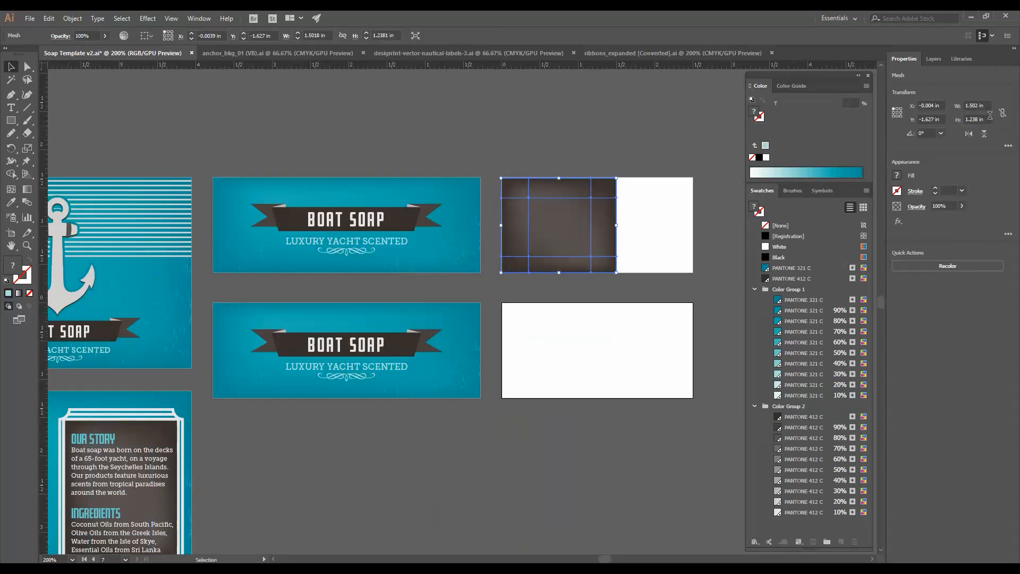
- Resize the brown background to 2.5 in wide and set its Y position to 0 in
{"action": "key", "text": "Tab"}
{"action": "type", "text": "2.5"}
{"action": "key", "text": "Tab"}
{"action": "left_click", "coordinate": [710, 251]}
{"action": "key", "text": "ctrl+equal"}
{"action": "key", "text": "ctrl+equal"}
{"action": "left_click", "coordinate": [420, 350]}
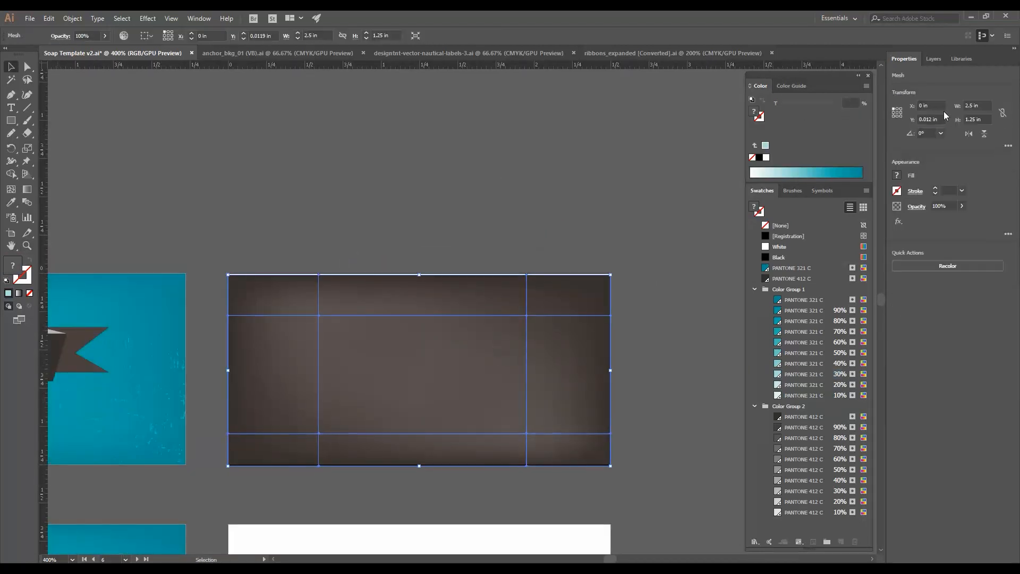
{"action": "double_click", "coordinate": [933, 120]}
{"action": "type", "text": "0"}
{"action": "key", "text": "Return"}
- Draw a thin 2.5 in wide stripe across the brown background and duplicate it repeatedly down the panel
{"action": "left_click", "coordinate": [287, 236]}
{"action": "left_click_drag", "start_coordinate": [613, 304], "coordinate": [610, 298]}
{"action": "left_click", "coordinate": [792, 418]}
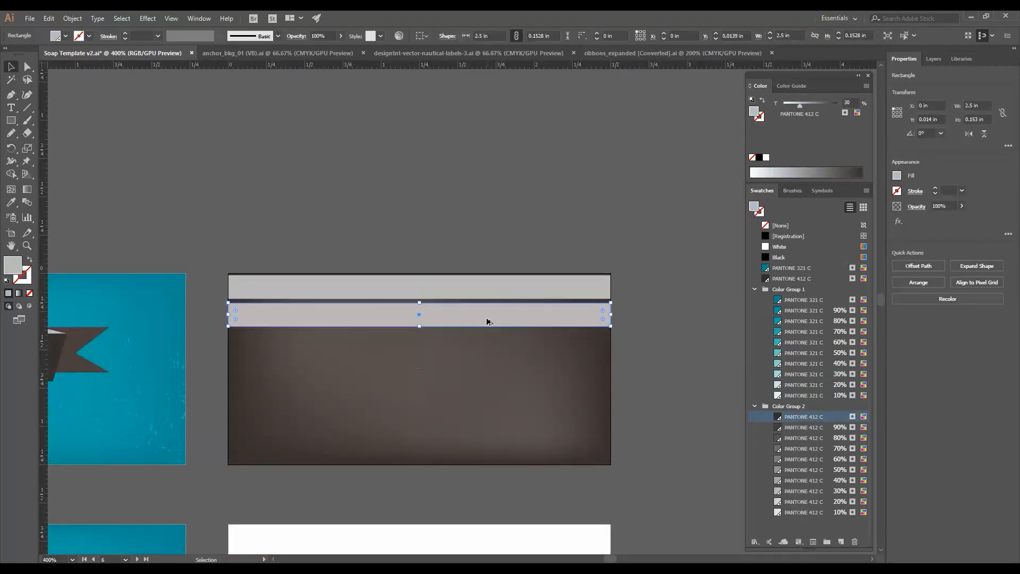
{"action": "key", "text": "ctrl+d"}
{"action": "key", "text": "ctrl+d"}
{"action": "key", "text": "ctrl+d"}
{"action": "key", "text": "ctrl+d"}
{"action": "key", "text": "ctrl+d"}
{"action": "key", "text": "ctrl+d"}
{"action": "left_click", "coordinate": [588, 455], "text": "shift"}
{"action": "left_click", "coordinate": [586, 428], "text": "shift"}
{"action": "left_click", "coordinate": [584, 402], "text": "shift"}
{"action": "left_click", "coordinate": [583, 376], "text": "shift"}
{"action": "left_click", "coordinate": [579, 346], "text": "shift"}
{"action": "left_click", "coordinate": [573, 289], "text": "shift"}
{"action": "left_click_drag", "start_coordinate": [420, 493], "coordinate": [421, 460]}
- Recolor the stripes with different PANTONE 412 C tints
{"action": "left_click", "coordinate": [782, 428]}
{"action": "left_click", "coordinate": [72, 19]}
{"action": "left_click", "coordinate": [255, 425]}
{"action": "left_click", "coordinate": [784, 439]}
{"action": "left_click", "coordinate": [708, 365]}
{"action": "left_click", "coordinate": [579, 382]}
{"action": "left_click", "coordinate": [785, 428]}
{"action": "left_click", "coordinate": [788, 418]}
{"action": "left_click", "coordinate": [701, 321]}
- Copy an anchor graphic from the Top panel onto the striped flap panel
{"action": "scroll", "coordinate": [701, 318], "scroll_direction": "down", "scroll_amount": 2}
{"action": "left_click_drag", "start_coordinate": [462, 378], "coordinate": [536, 334]}
{"action": "left_click_drag", "start_coordinate": [95, 329], "coordinate": [595, 275]}
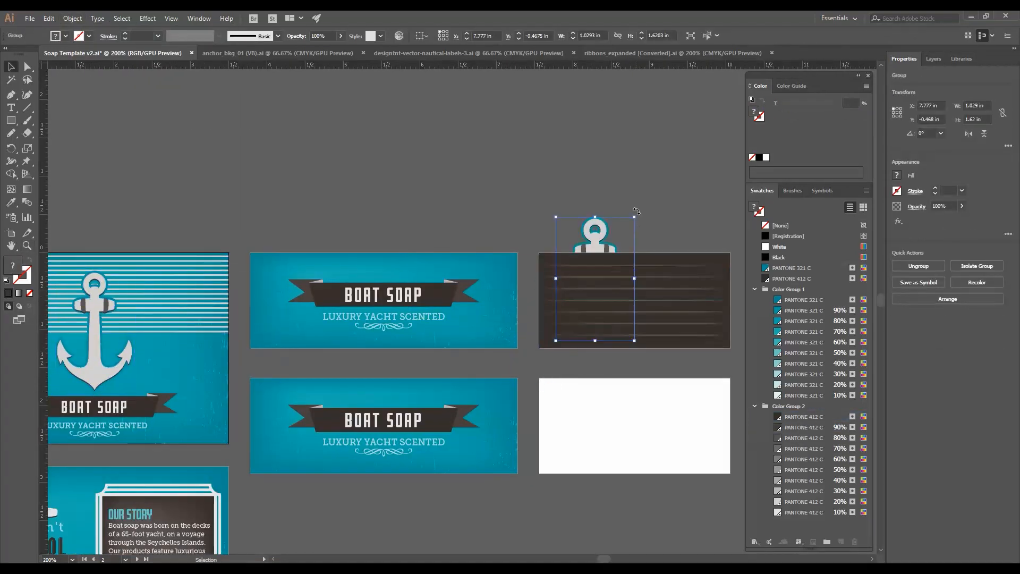
{"action": "left_click_drag", "start_coordinate": [620, 241], "coordinate": [608, 261]}
- In isolation mode, delete the anchor's shading and inner ring pieces to leave a plain white anchor
{"action": "scroll", "coordinate": [405, 189], "scroll_direction": "up", "scroll_amount": 3}
{"action": "double_click", "coordinate": [387, 256]}
{"action": "double_click", "coordinate": [387, 257]}
{"action": "key", "text": "Delete"}
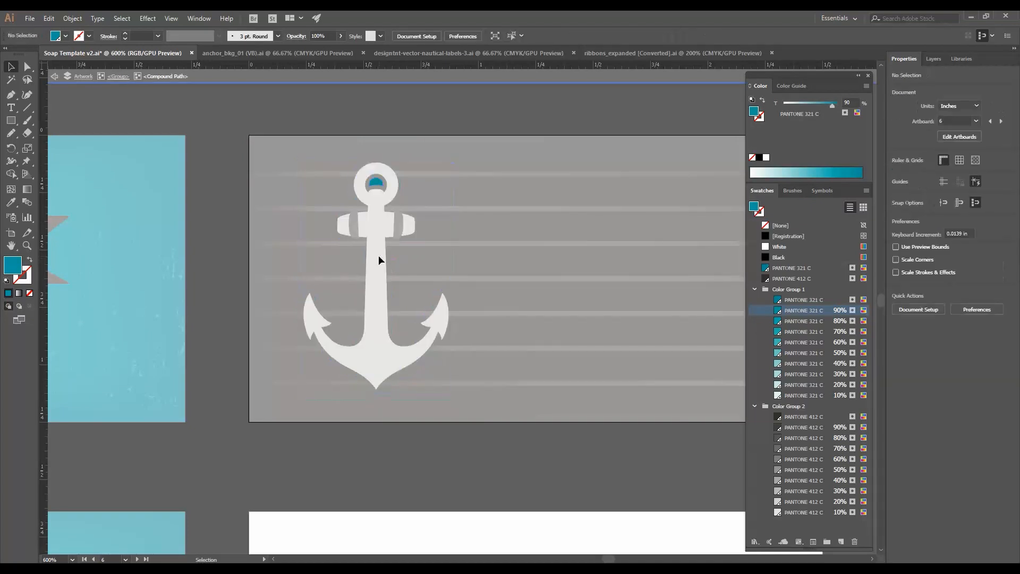
{"action": "left_click", "coordinate": [377, 182]}
{"action": "key", "text": "Delete"}
{"action": "double_click", "coordinate": [225, 271]}
- Copy a script text line onto the flap panel beside the anchor and change it to Anchors Aweigh!
{"action": "scroll", "coordinate": [227, 274], "scroll_direction": "down", "scroll_amount": 2}
{"action": "left_click_drag", "start_coordinate": [155, 403], "coordinate": [278, 357]}
{"action": "scroll", "coordinate": [278, 358], "scroll_direction": "down", "scroll_amount": 2}
{"action": "left_click", "coordinate": [191, 414]}
{"action": "double_click", "coordinate": [192, 415]}
{"action": "key", "text": "ctrl+c"}
{"action": "key", "text": "ctrl+v"}
{"action": "left_click_drag", "start_coordinate": [393, 348], "coordinate": [582, 254]}
{"action": "left_click", "coordinate": [447, 266]}
{"action": "left_click", "coordinate": [448, 267]}
{"action": "left_click", "coordinate": [393, 308]}
{"action": "left_click_drag", "start_coordinate": [444, 286], "coordinate": [536, 253]}
{"action": "double_click", "coordinate": [472, 302]}
{"action": "key", "text": "ctrl+a"}
{"action": "type", "text": "Anchors"}
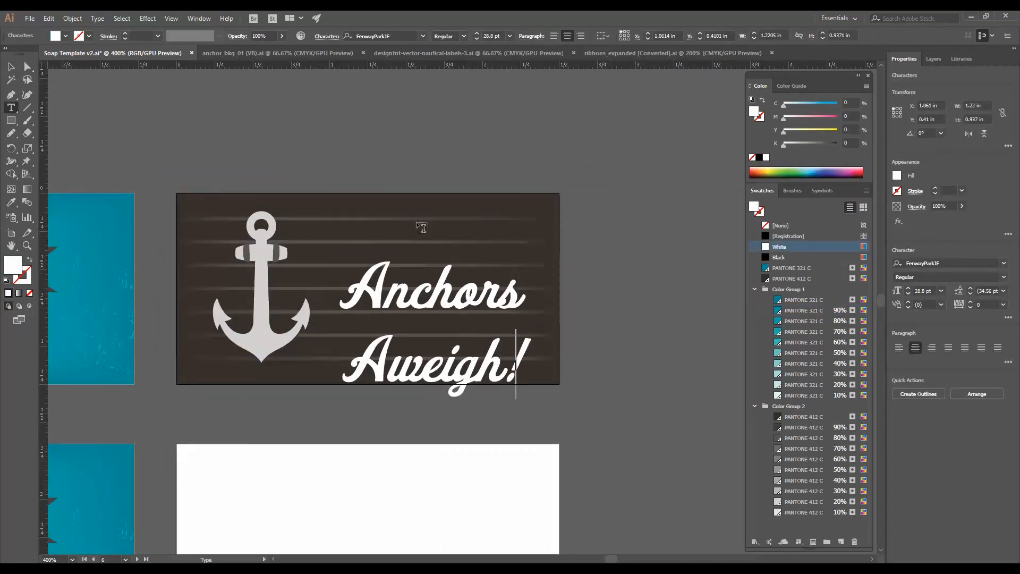
- Center the Anchors Aweigh! text, tighten its leading, and color it with a PANTONE 321 C tint
{"action": "key", "text": "Escape"}
{"action": "left_click", "coordinate": [899, 348]}
{"action": "left_click", "coordinate": [970, 293]}
{"action": "left_click_drag", "start_coordinate": [531, 319], "coordinate": [478, 313]}
{"action": "left_click", "coordinate": [970, 293]}
{"action": "left_click", "coordinate": [801, 301]}
{"action": "left_click", "coordinate": [656, 329]}
{"action": "left_click", "coordinate": [595, 330]}
- Duplicate the flap panel onto the second flap artboard and change its text to Ahoy There!
{"action": "key", "text": "ctrl+minus"}
{"action": "key", "text": "ctrl+minus"}
{"action": "left_click_drag", "start_coordinate": [583, 332], "coordinate": [645, 319]}
{"action": "left_click_drag", "start_coordinate": [602, 351], "coordinate": [435, 265]}
{"action": "left_click_drag", "start_coordinate": [538, 332], "coordinate": [461, 400]}
{"action": "left_click", "coordinate": [571, 377]}
{"action": "left_click", "coordinate": [585, 372]}
{"action": "type", "text": "tAho"}
- Cut the Top panel's anchor, paste it in front, and make an opacity mask from it over the stripes
{"action": "left_click", "coordinate": [11, 67]}
{"action": "left_click", "coordinate": [194, 157]}
{"action": "left_click_drag", "start_coordinate": [228, 190], "coordinate": [359, 158]}
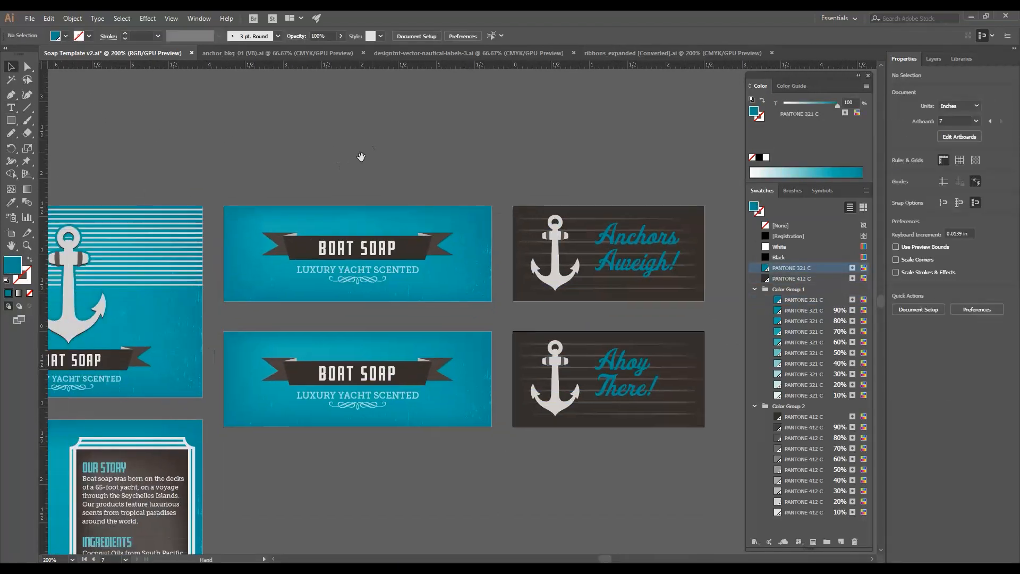
{"action": "left_click_drag", "start_coordinate": [160, 396], "coordinate": [368, 272]}
{"action": "key", "text": "ctrl+minus"}
{"action": "key", "text": "ctrl+minus"}
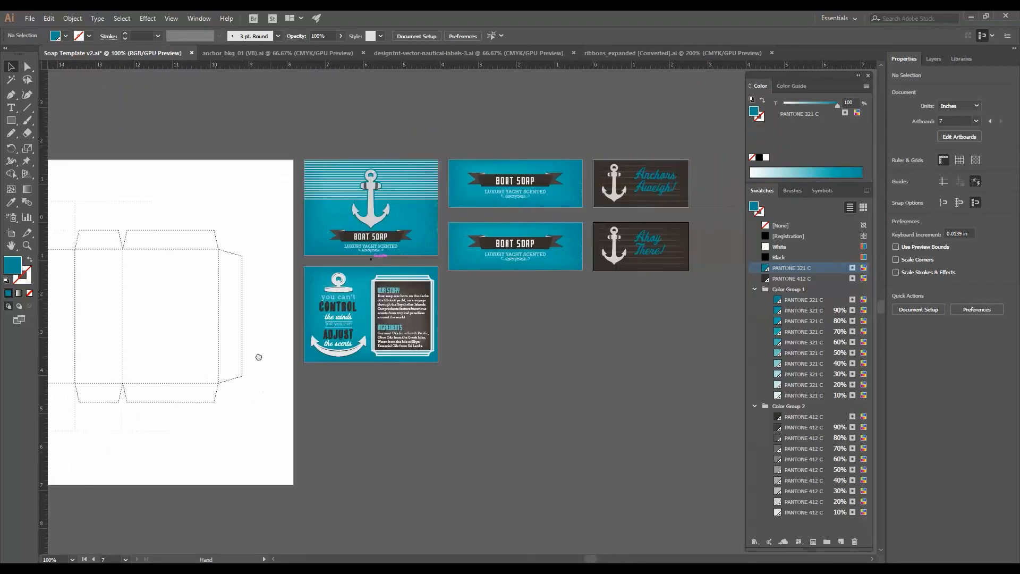
{"action": "scroll", "coordinate": [393, 169], "scroll_direction": "up", "scroll_amount": 5}
{"action": "double_click", "coordinate": [387, 370]}
{"action": "left_click", "coordinate": [388, 371]}
{"action": "key", "text": "ctrl+x"}
{"action": "double_click", "coordinate": [534, 387]}
{"action": "key", "text": "ctrl+f"}
{"action": "left_click", "coordinate": [461, 165], "text": "shift"}
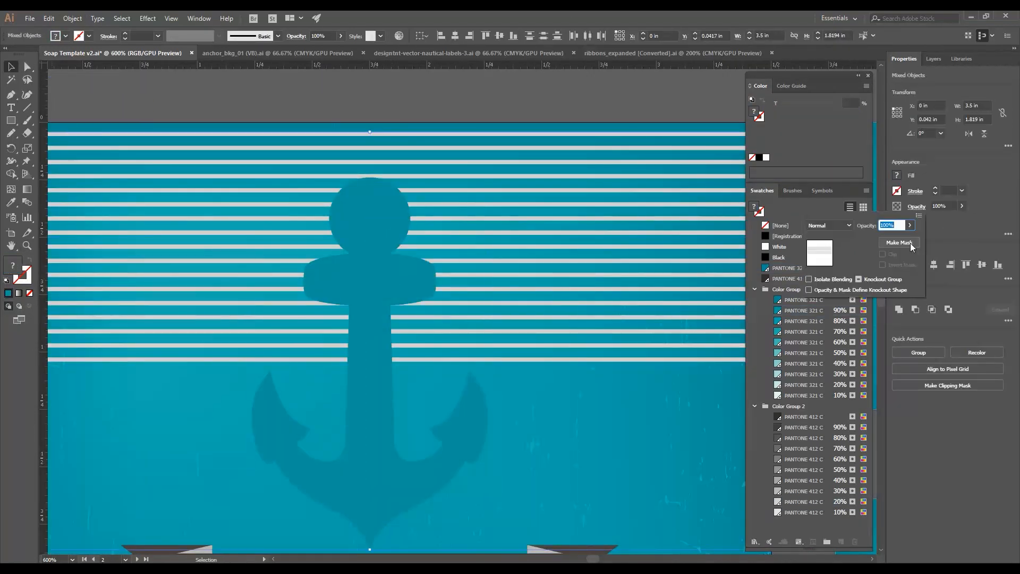
{"action": "left_click", "coordinate": [912, 243]}
{"action": "left_click", "coordinate": [861, 252]}
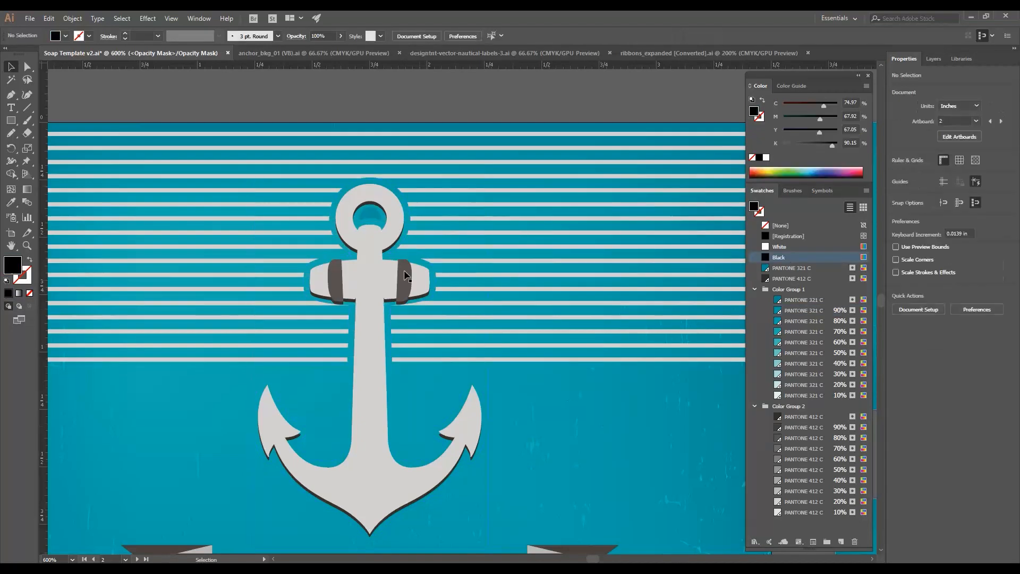
- Edit the opacity mask by filling the anchor's shaded pieces with white, then save the file
{"action": "key", "text": "ctrl+="}
{"action": "key", "text": "a"}
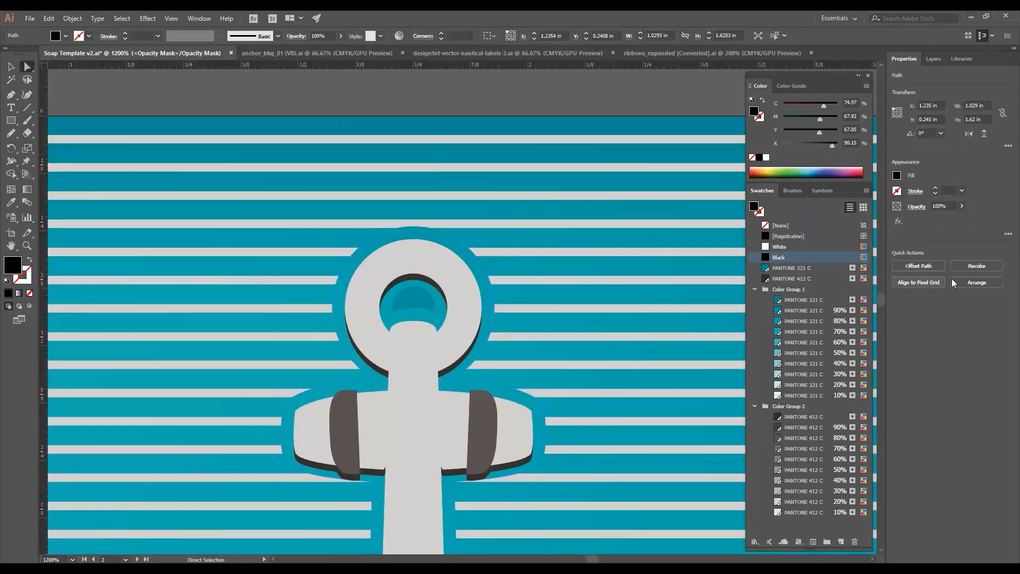
{"action": "left_click", "coordinate": [917, 207]}
{"action": "left_click", "coordinate": [822, 249]}
{"action": "key", "text": "z"}
{"action": "left_click", "coordinate": [344, 105], "text": "alt"}
{"action": "left_click_drag", "start_coordinate": [535, 381], "coordinate": [589, 419]}
{"action": "double_click", "coordinate": [11, 245]}
{"action": "key", "text": "ctrl+1"}
{"action": "left_click_drag", "start_coordinate": [327, 335], "coordinate": [319, 211]}
{"action": "key", "text": "ctrl+s"}
- Move the Ahoy There! flap panel, rotated 180°, onto the template's top flap
{"action": "key", "text": "v"}
{"action": "left_click", "coordinate": [404, 154]}
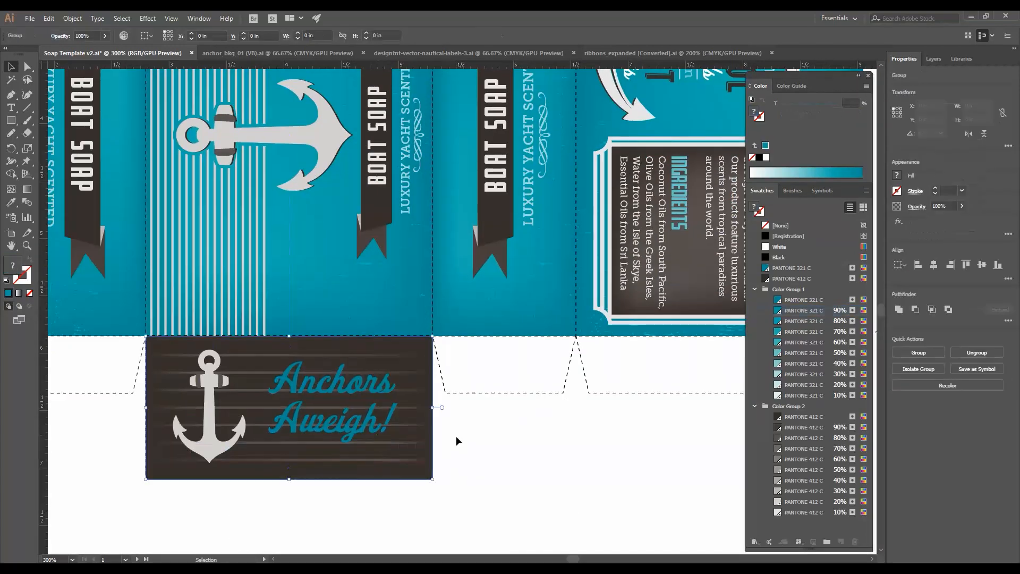
{"action": "left_click_drag", "start_coordinate": [372, 315], "coordinate": [375, 324]}
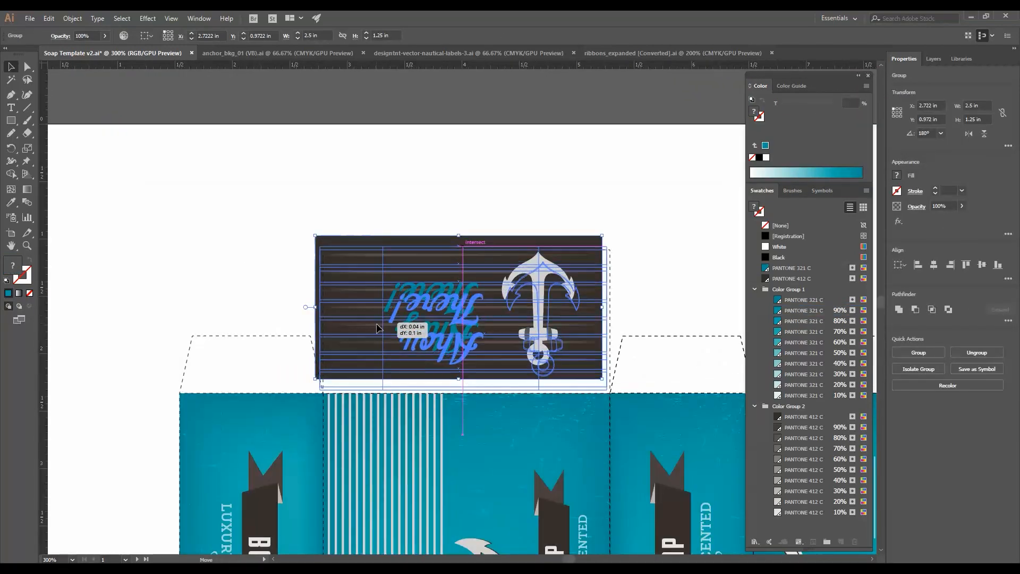